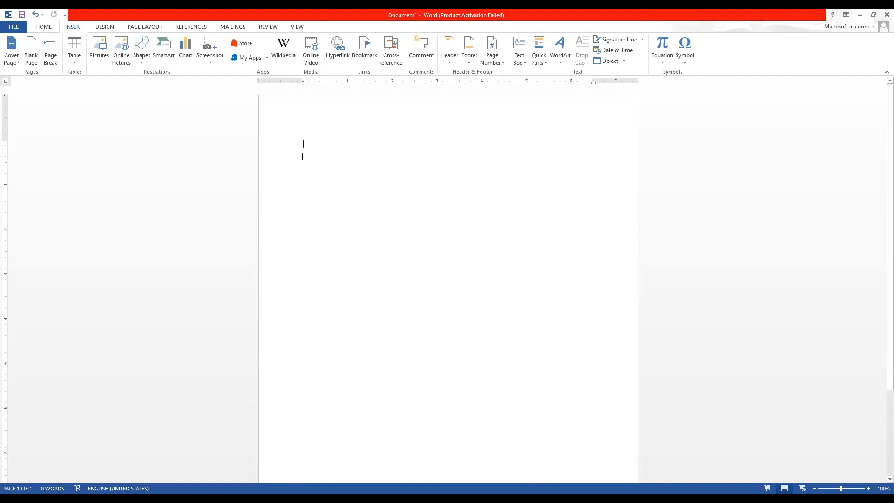
# Place the cursor on the empty page of the new blank Document1.
pyautogui.click(296, 137)
# Set the empty paragraph's text direction to right-to-left.
pyautogui.click(307, 145)
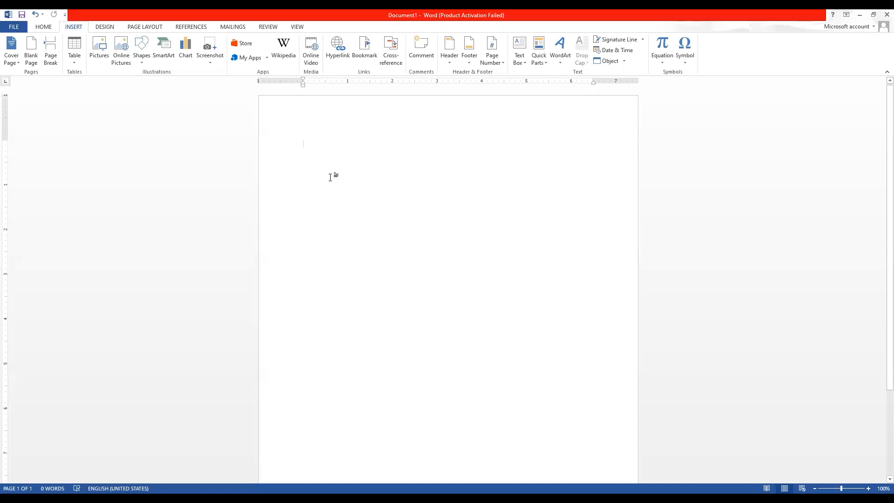
pyautogui.click(45, 27)
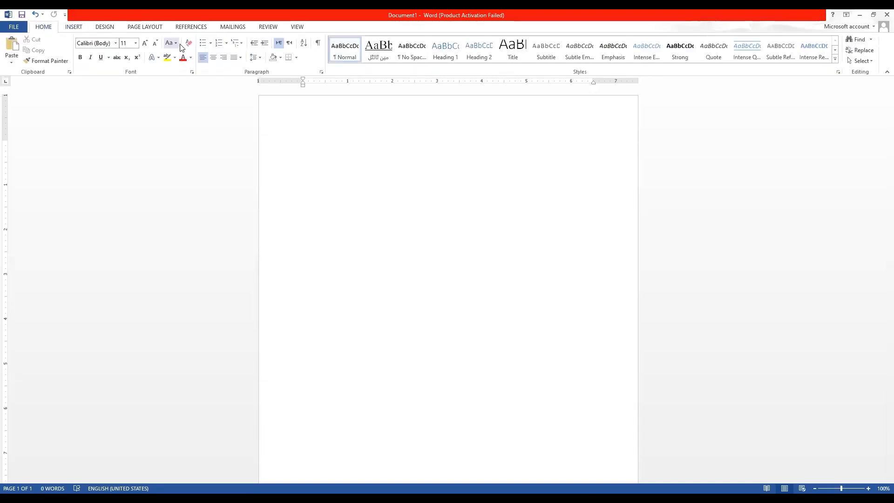
pyautogui.click(289, 43)
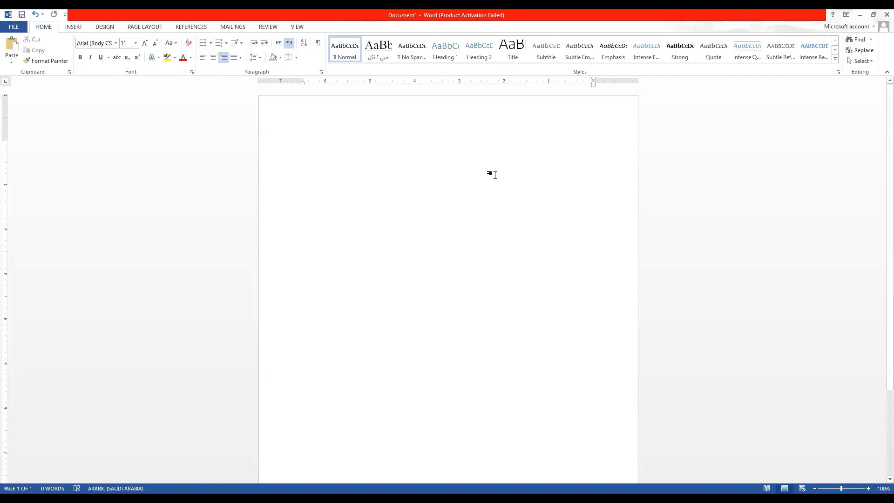
# Switch the keyboard to Urdu, type the labels داخلہ فارم: and حاضری:, and select both.
pyautogui.write('daKl')
pyautogui.press('BackSpace')
pyautogui.press('BackSpace')
pyautogui.press('BackSpace')
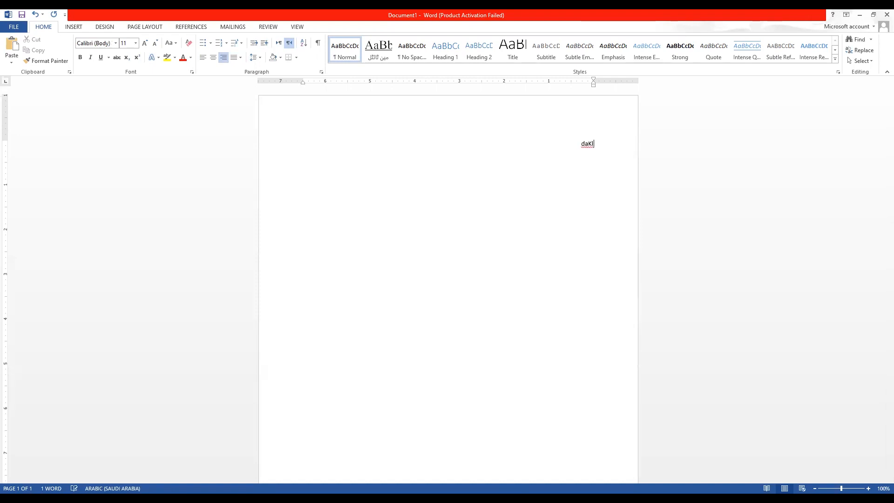
pyautogui.hotkey('alt', 'shift')
pyautogui.write('داخلہ فارم:')
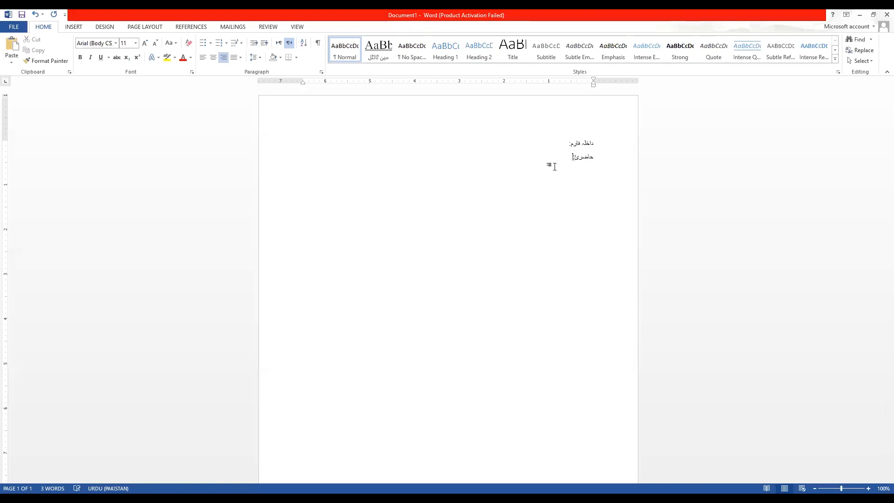
pyautogui.hotkey('ctrl', 'a')
# Grow both Urdu lines to 26 pt and set them in Jameel Noori Nastaleeq.
pyautogui.click(144, 43)
pyautogui.click(145, 42)
pyautogui.click(144, 43)
pyautogui.click(145, 43)
pyautogui.click(144, 42)
pyautogui.click(145, 43)
pyautogui.click(144, 43)
pyautogui.click(144, 43)
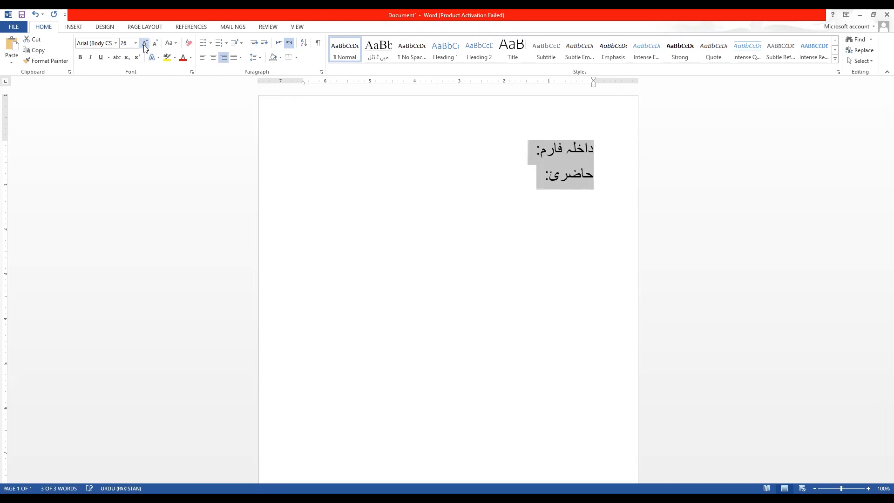
pyautogui.click(115, 43)
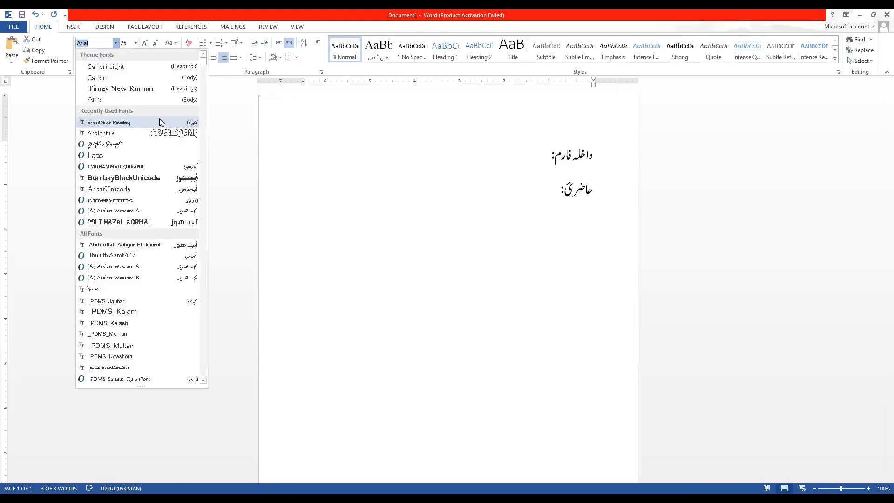
pyautogui.click(143, 122)
# Add a blank line after the داخلہ فارم: line.
pyautogui.click(542, 149)
pyautogui.press('Return')
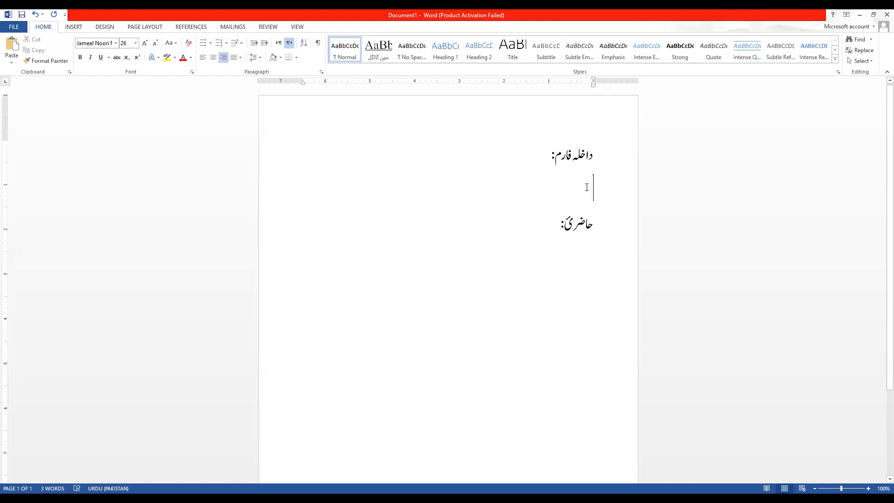
pyautogui.click(72, 26)
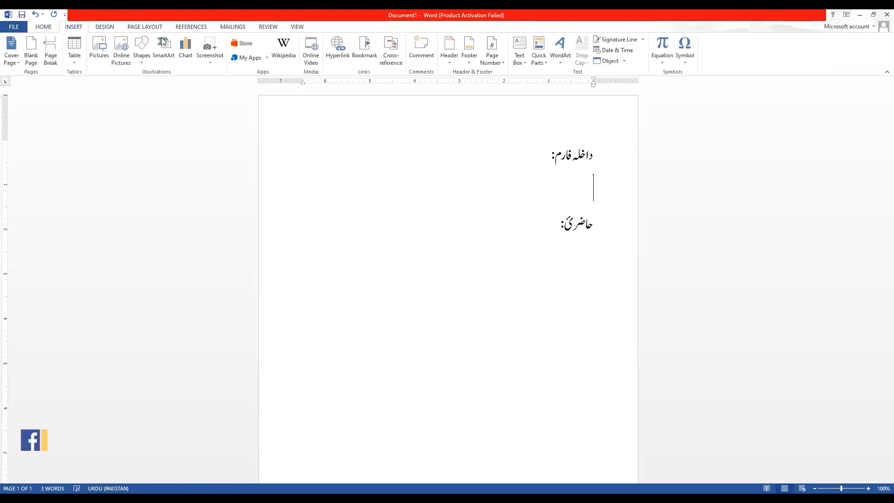
# Start a hyperlink with the Documents file '04.Youtube Subscribes V3.avi' as its address.
pyautogui.click(335, 58)
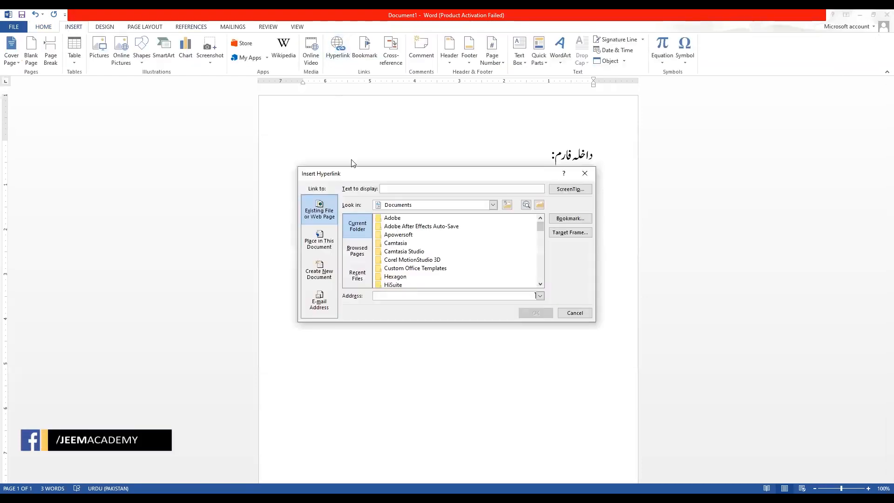
pyautogui.moveTo(374, 179); pyautogui.dragTo(340, 133)
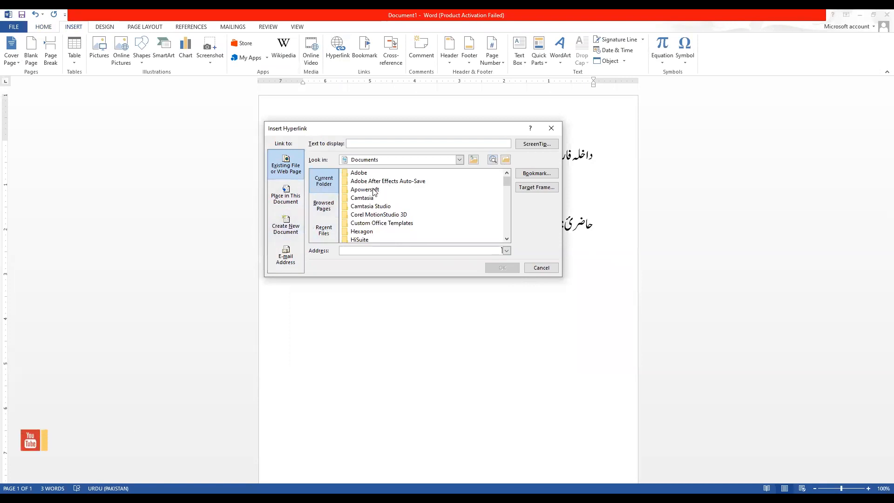
pyautogui.scroll(-6, 371, 205)
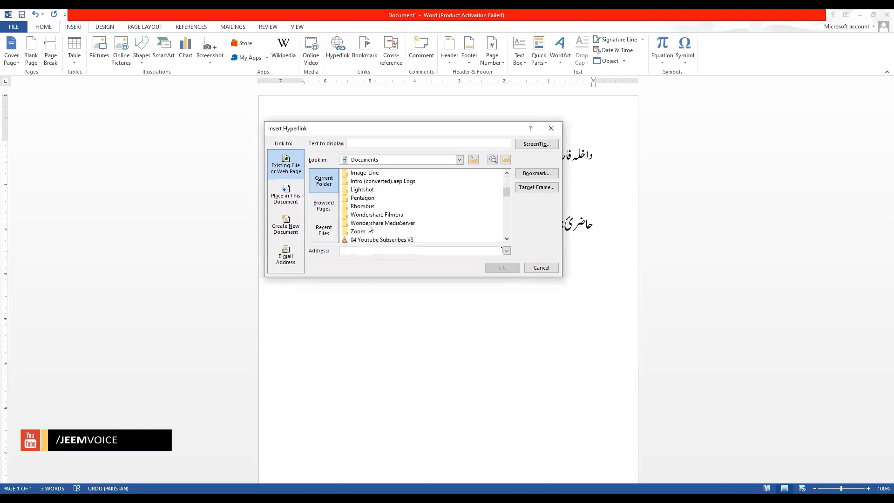
pyautogui.scroll(-1, 369, 227)
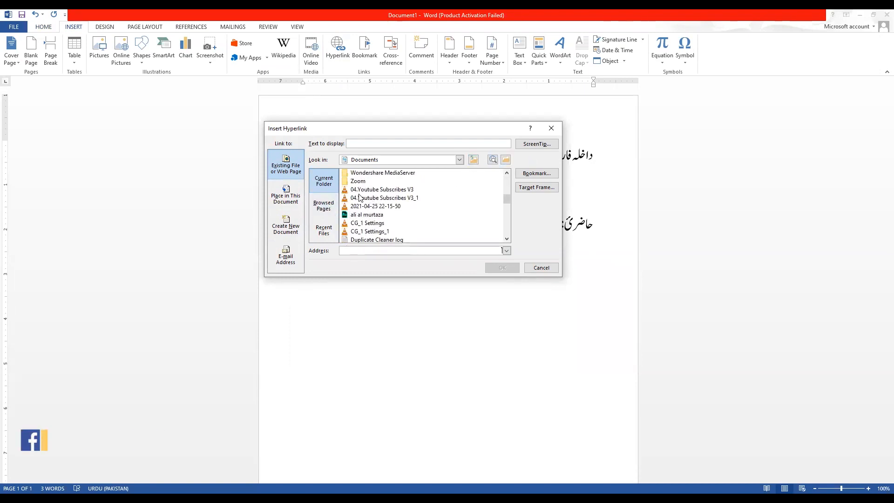
pyautogui.click(374, 190)
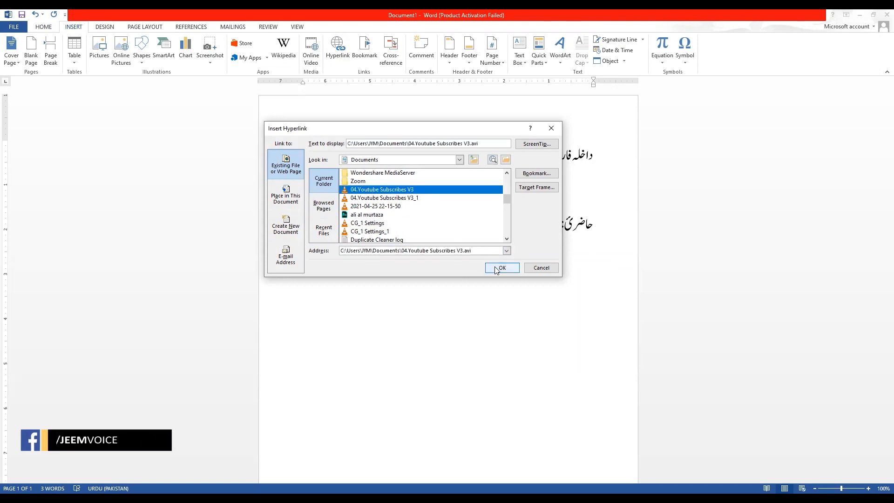
pyautogui.moveTo(473, 249); pyautogui.dragTo(338, 252)
pyautogui.click(317, 213)
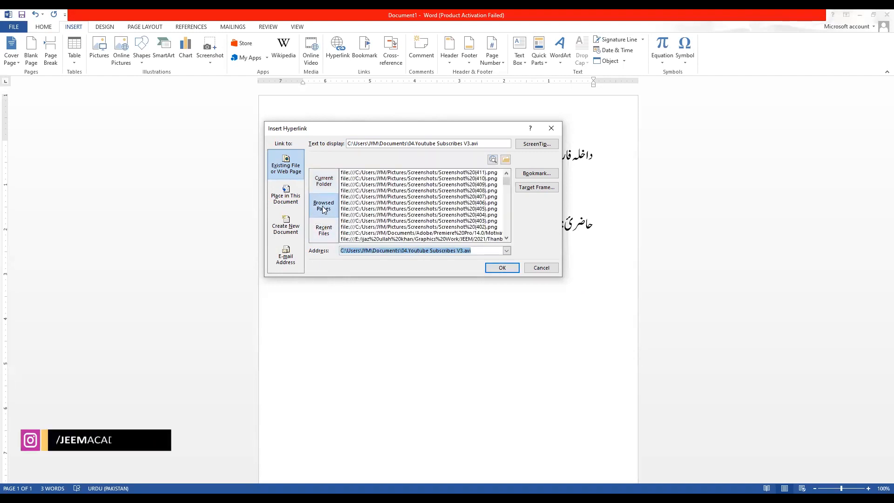
pyautogui.click(322, 231)
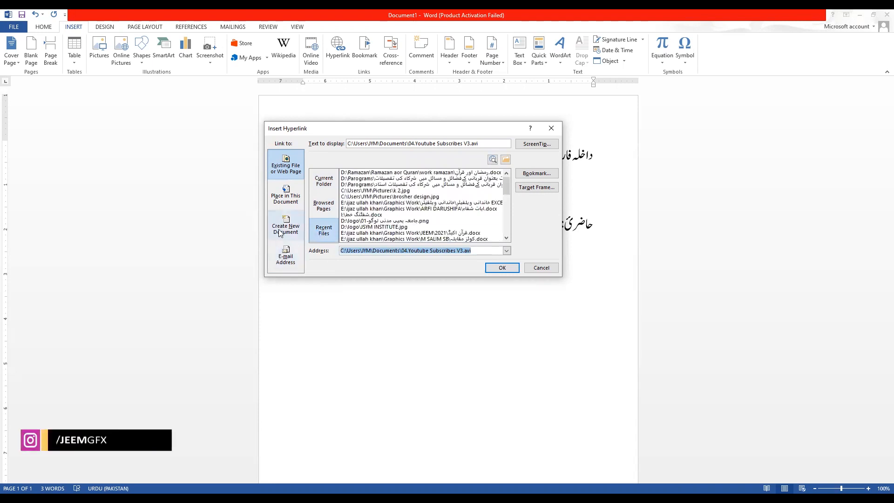
pyautogui.click(285, 205)
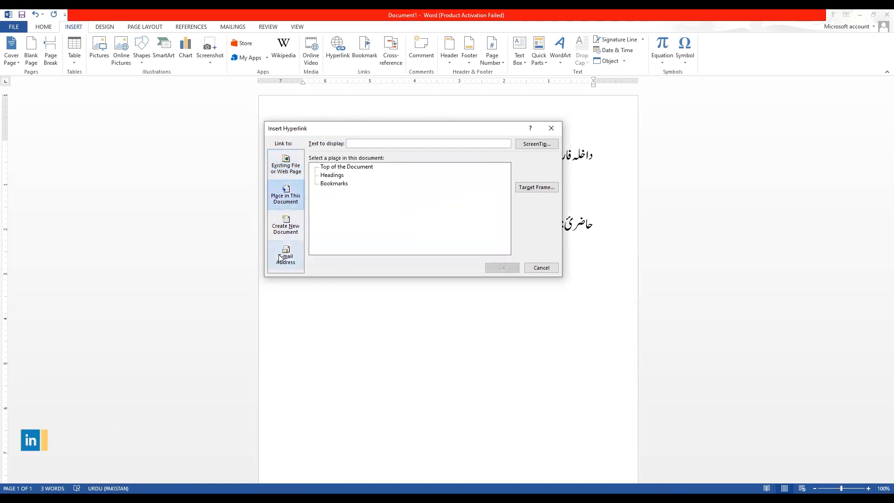
pyautogui.click(276, 170)
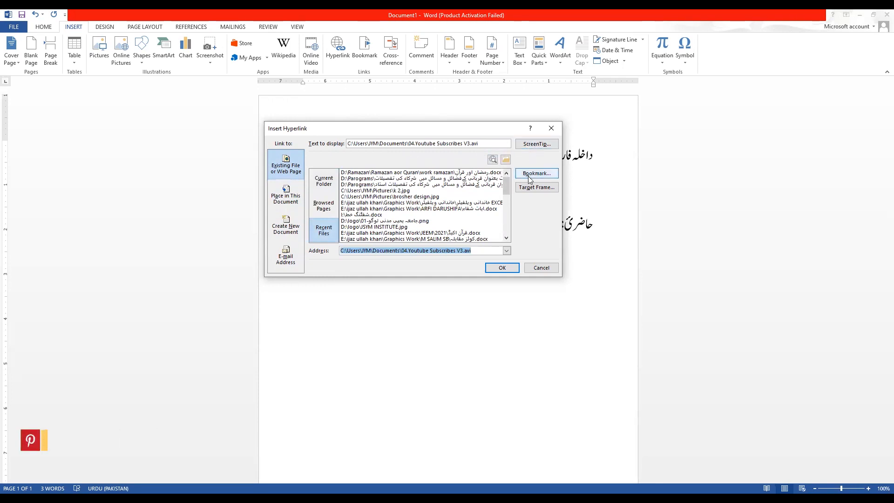
pyautogui.click(539, 145)
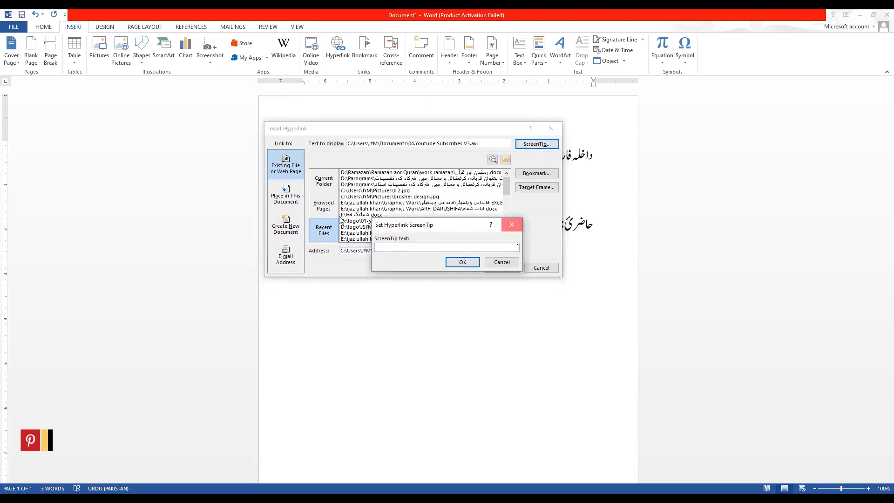
pyautogui.click(512, 223)
pyautogui.click(323, 225)
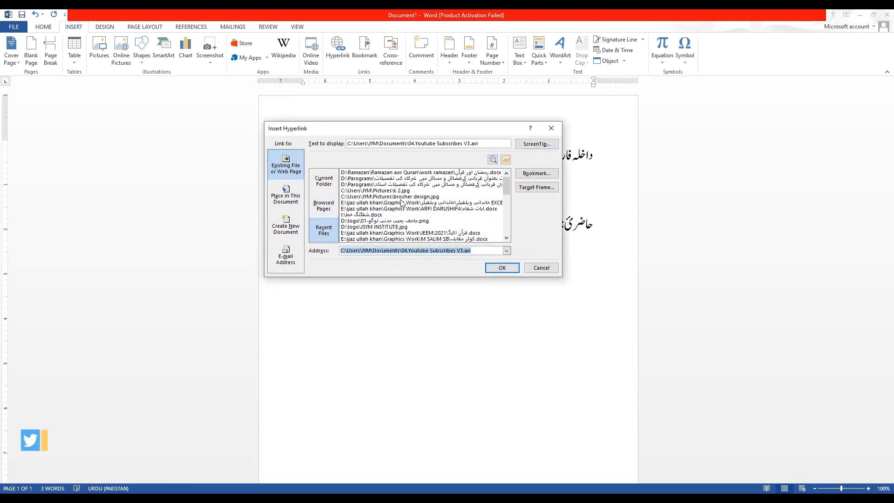
pyautogui.click(507, 251)
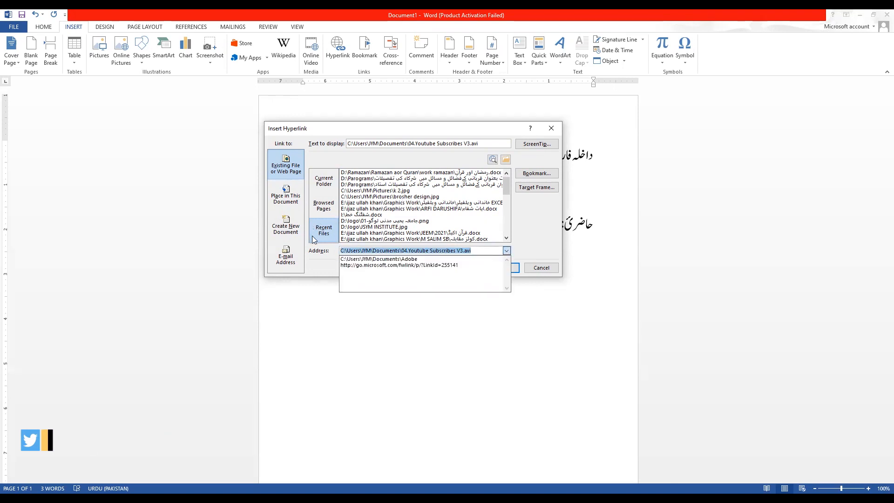
pyautogui.click(359, 190)
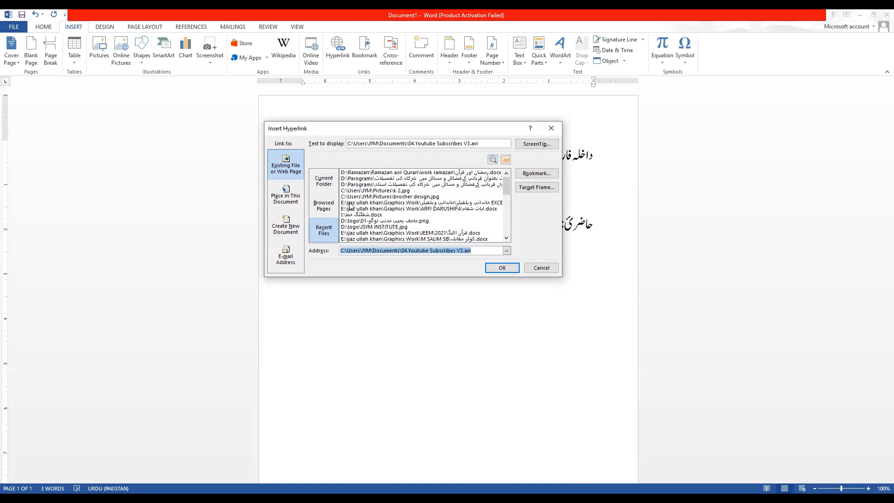
pyautogui.click(290, 227)
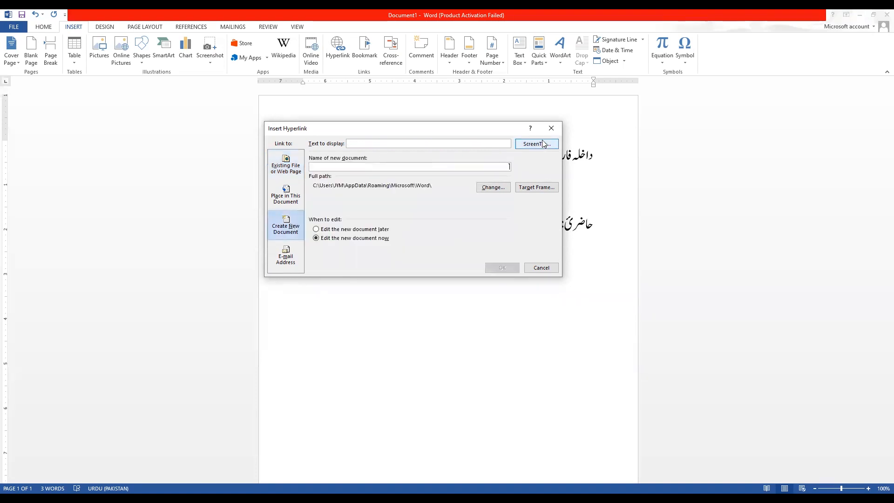
pyautogui.click(286, 195)
pyautogui.click(291, 178)
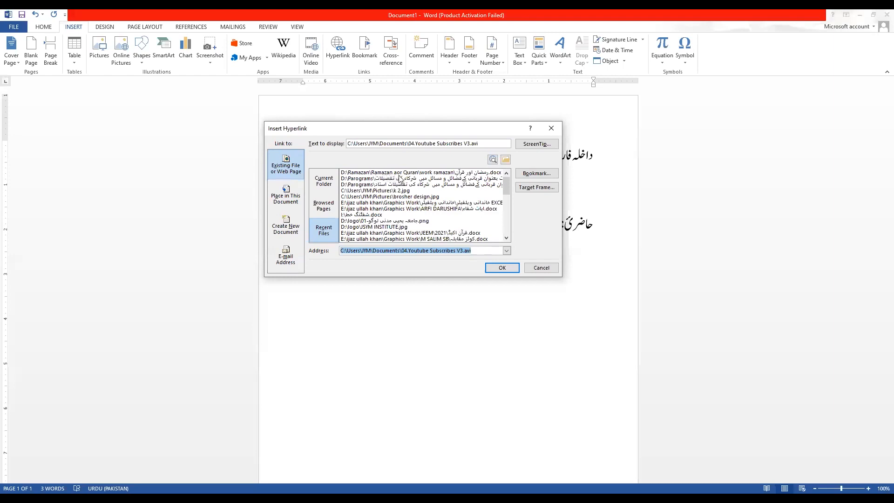
# Insert a hyperlink to the recent file 'رمضان اور قرآن.docx' in D:\Ramazan.
pyautogui.click(430, 173)
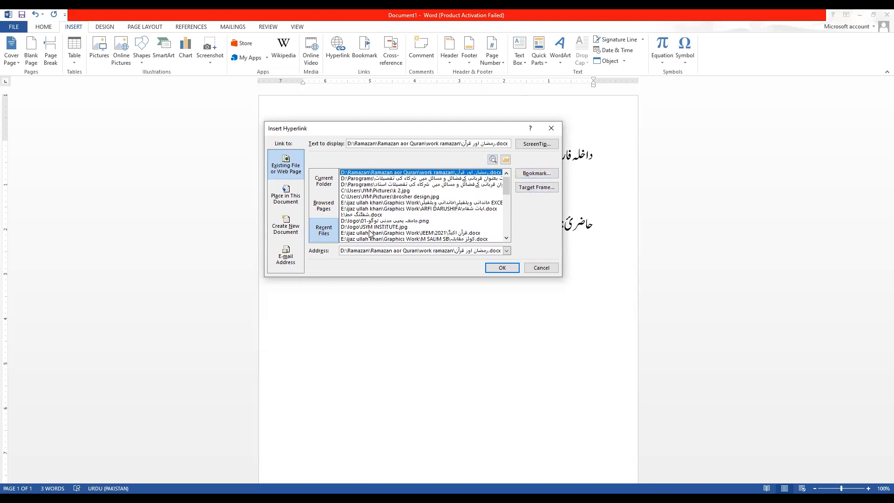
pyautogui.scroll(-1, 420, 219)
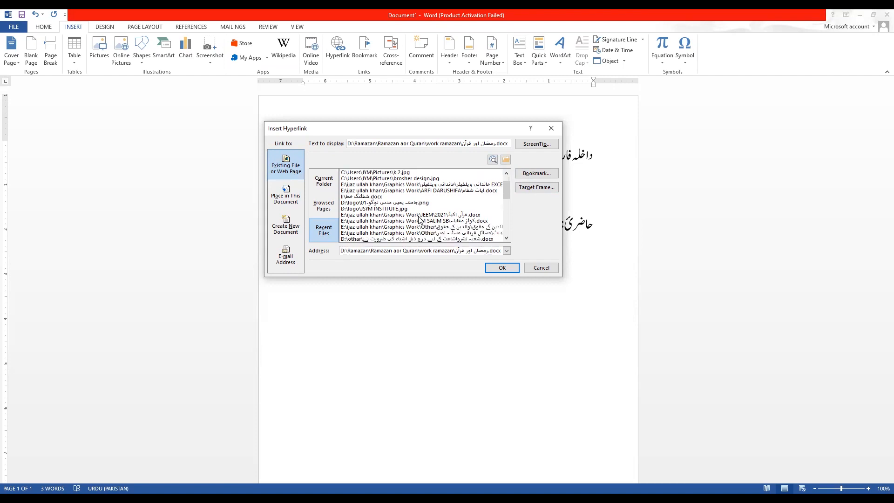
pyautogui.click(460, 216)
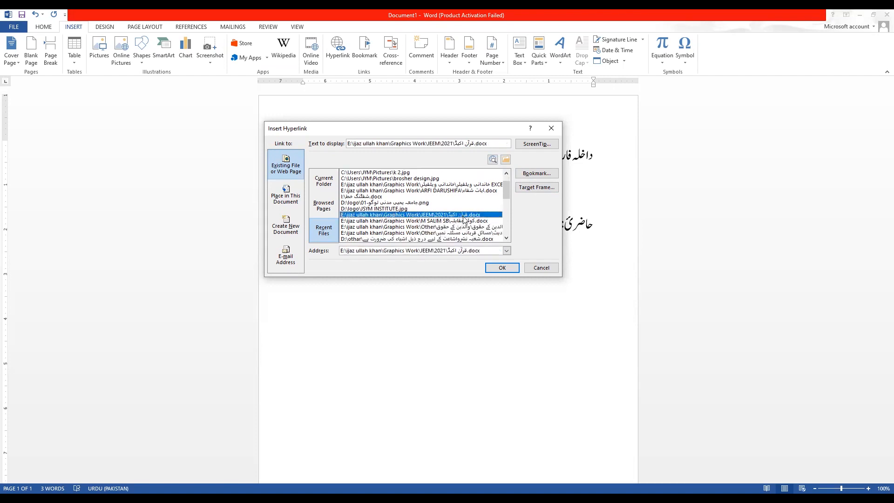
pyautogui.click(484, 221)
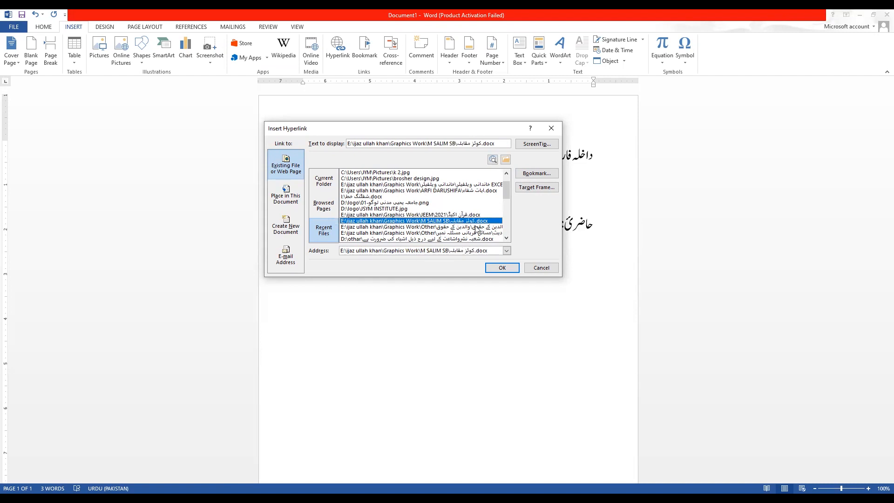
pyautogui.scroll(-5, 415, 227)
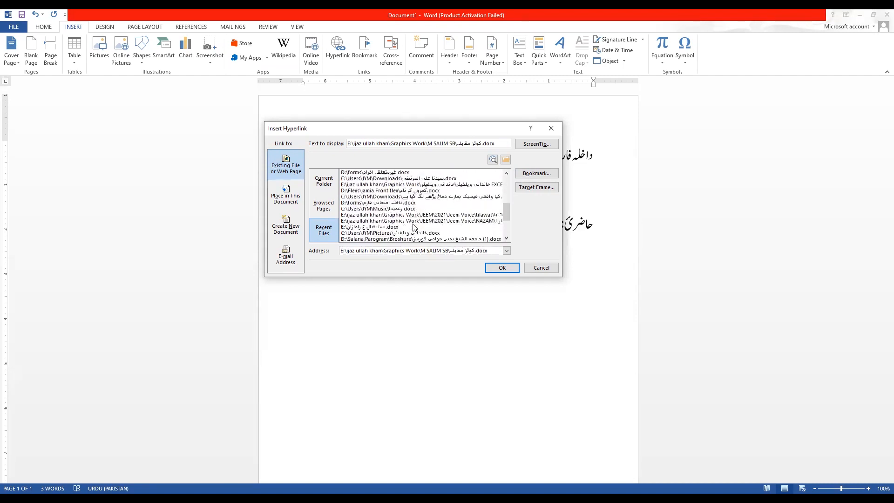
pyautogui.scroll(-3, 414, 226)
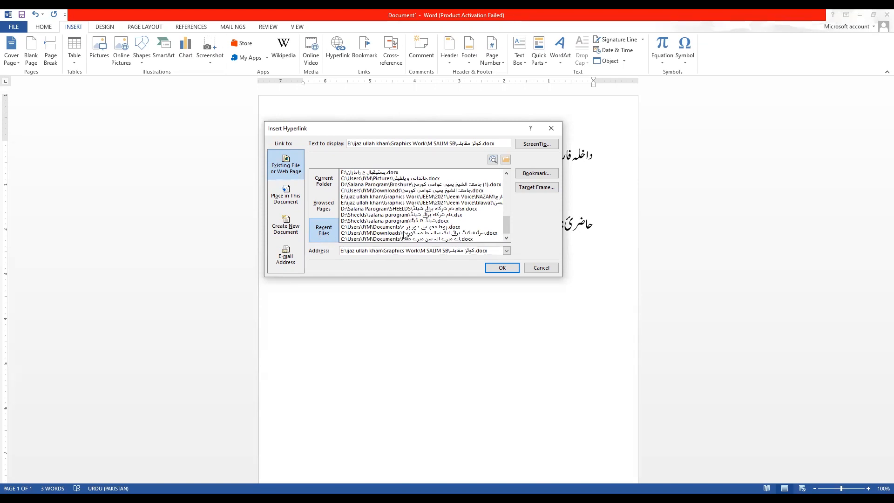
pyautogui.scroll(10, 404, 235)
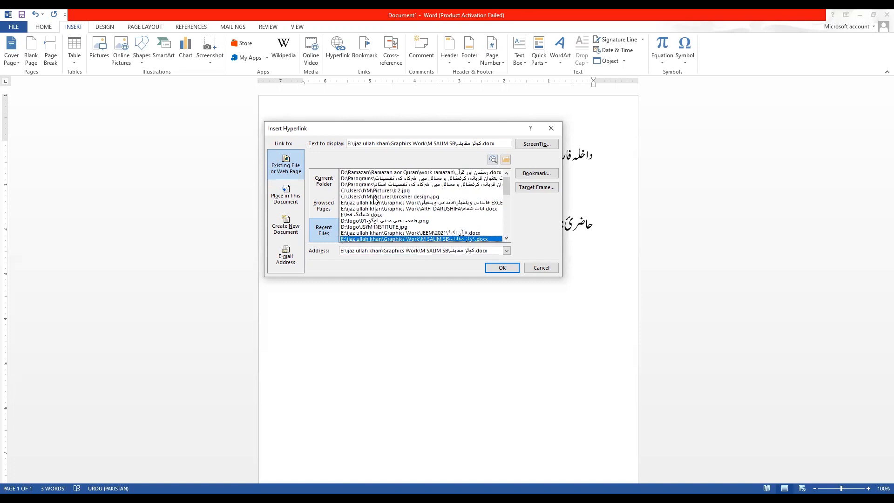
pyautogui.click(365, 173)
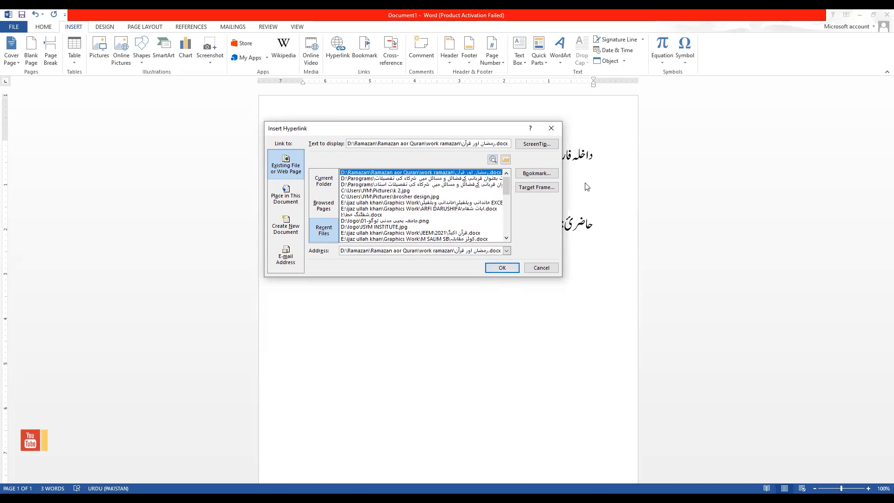
pyautogui.click(499, 270)
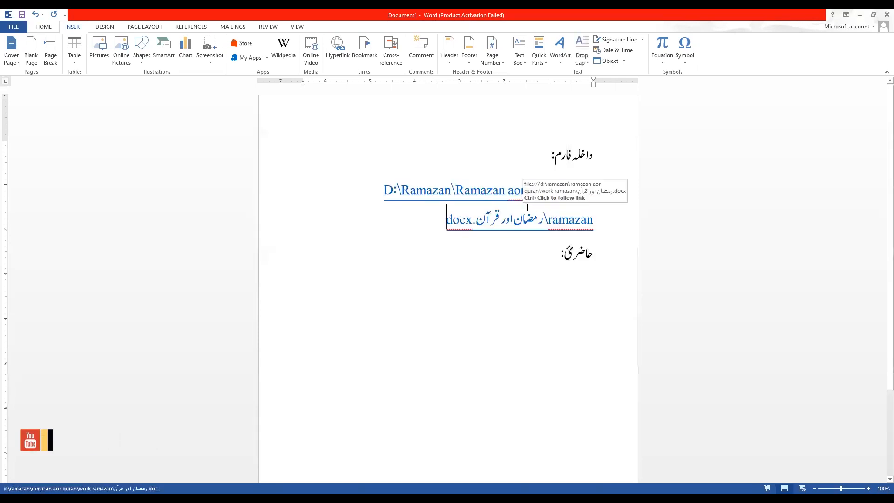
pyautogui.click(427, 192)
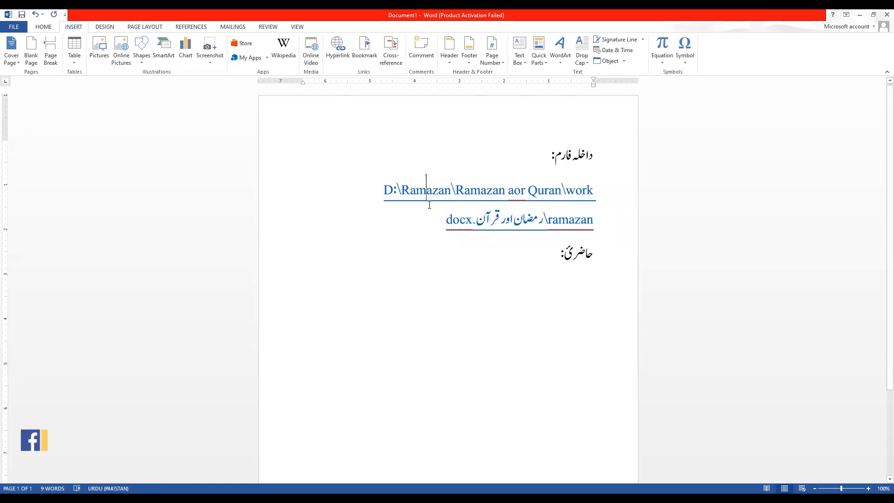
# Add a new line below حاضری: and choose a recent D:\PAROGRAMS file as hyperlink target.
pyautogui.click(539, 281)
pyautogui.press('Return')
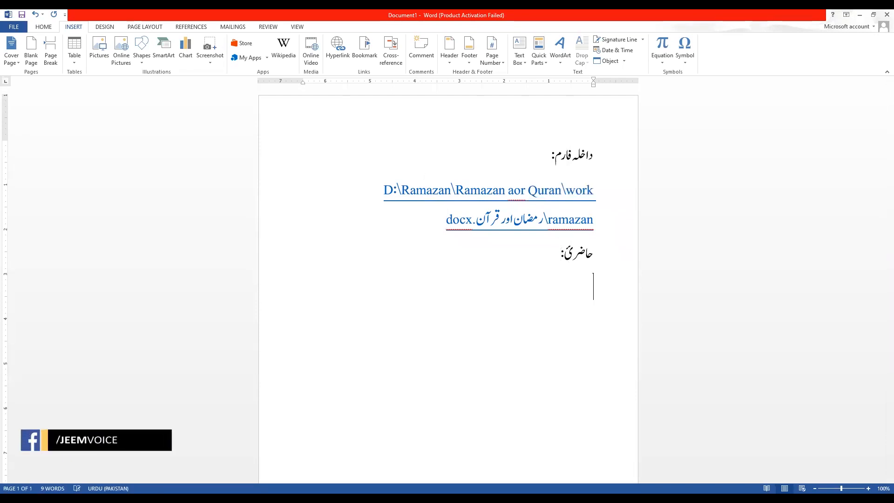
pyautogui.click(338, 46)
pyautogui.click(323, 231)
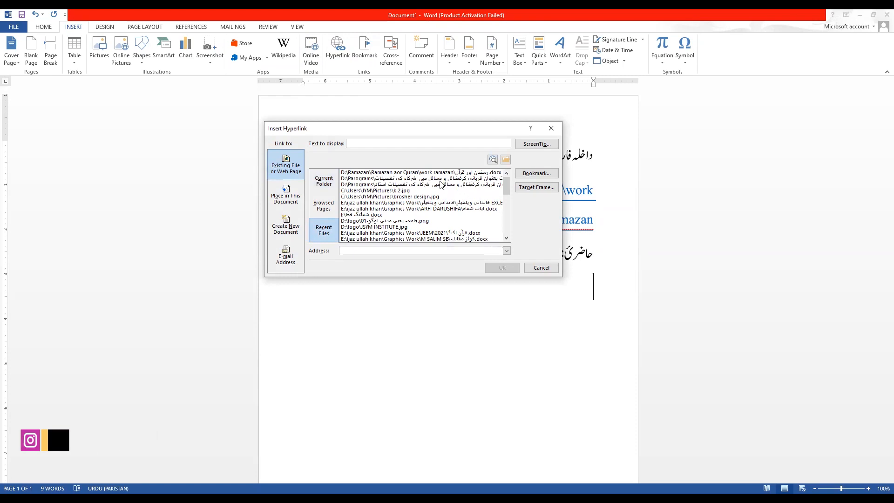
pyautogui.click(387, 180)
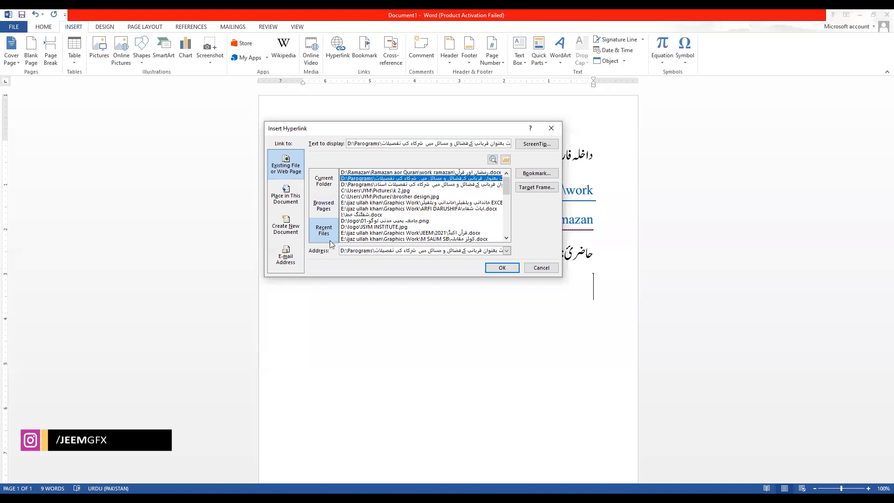
# Insert the second hyperlink to the Urdu-named .docx file under D:\PAROGRAMS.
pyautogui.click(502, 268)
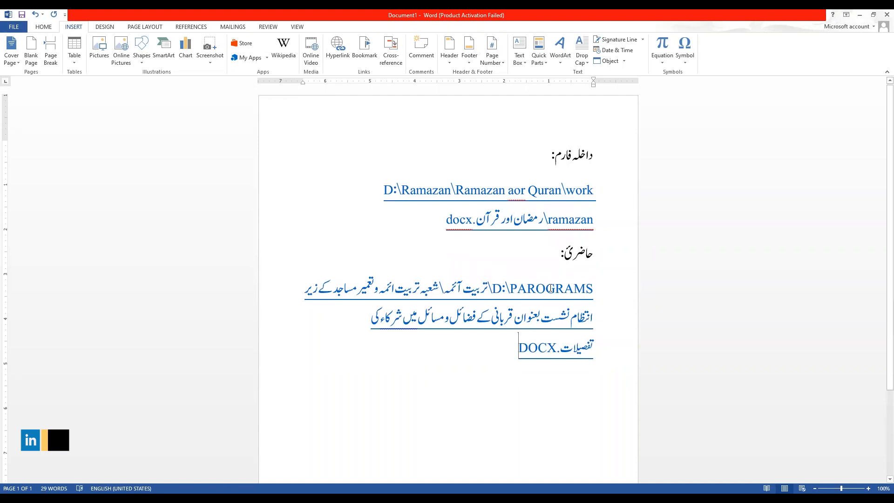
pyautogui.moveTo(551, 289)
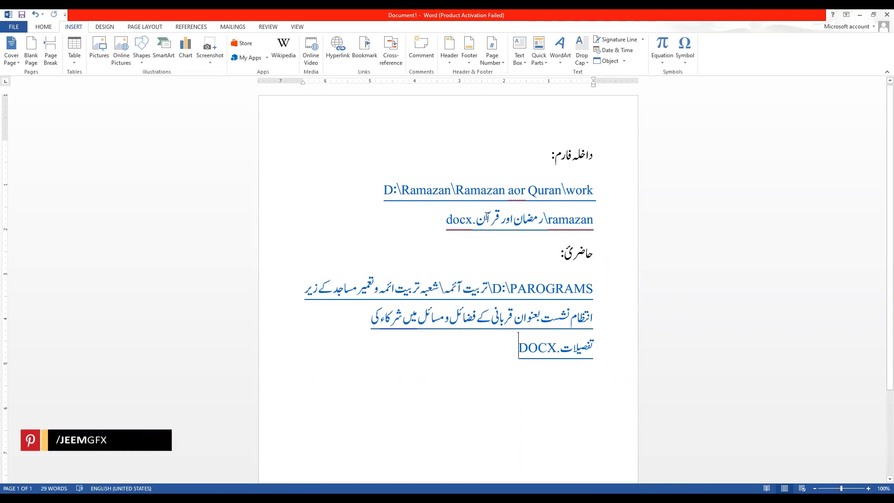
pyautogui.moveTo(507, 222)
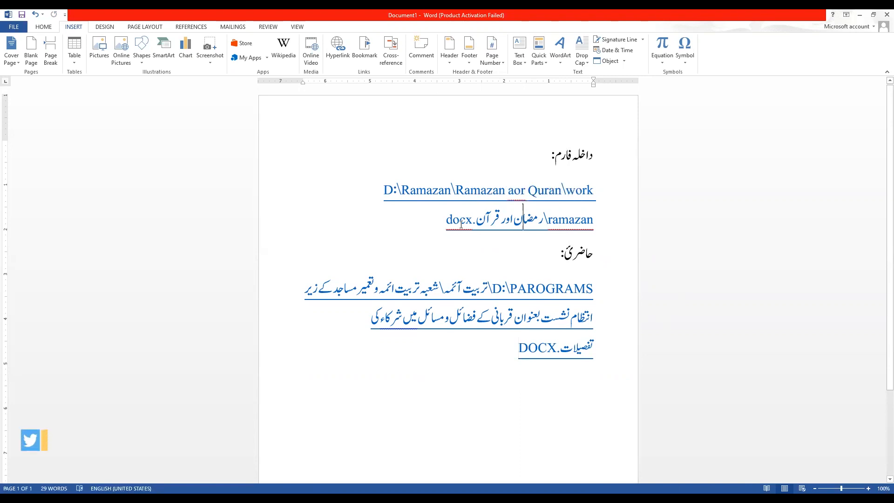
pyautogui.click(434, 192)
pyautogui.moveTo(434, 192); pyautogui.dragTo(383, 190)
pyautogui.click(587, 221)
pyautogui.click(541, 206)
pyautogui.click(435, 223)
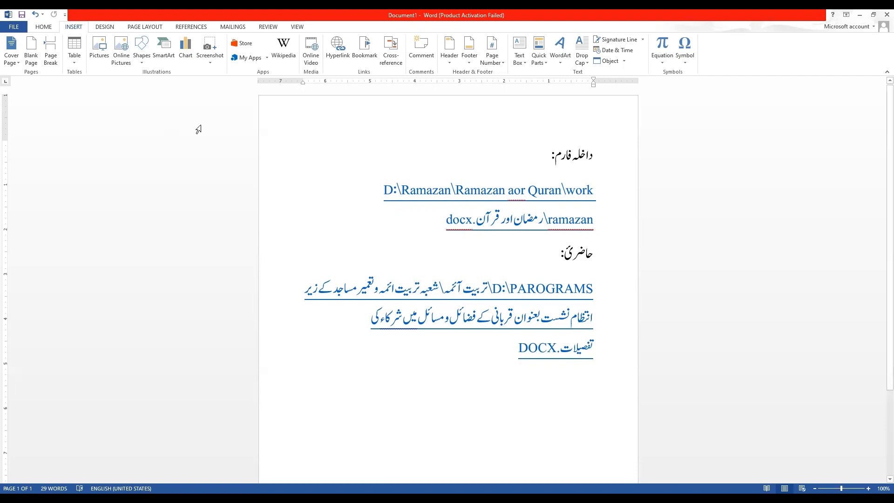
pyautogui.tripleClick(547, 202)
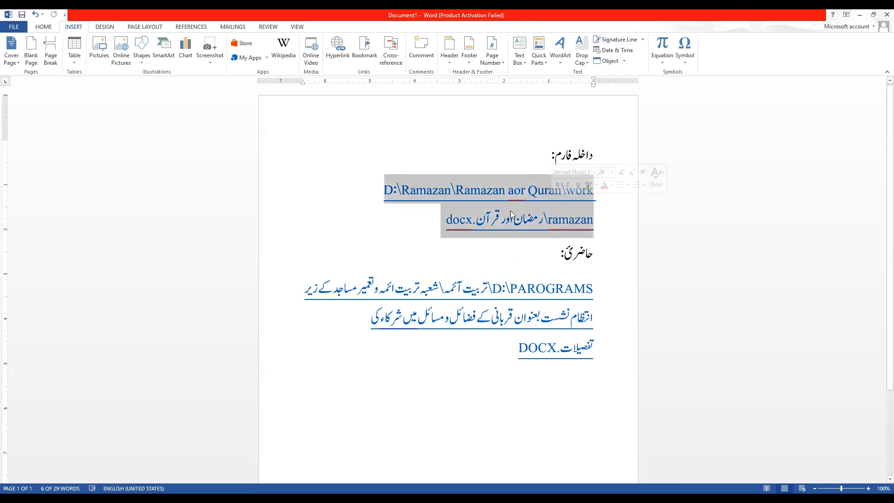
# Open the Ramazan hyperlink, accept the security notice, and return to Document1.
pyautogui.rightClick(459, 191)
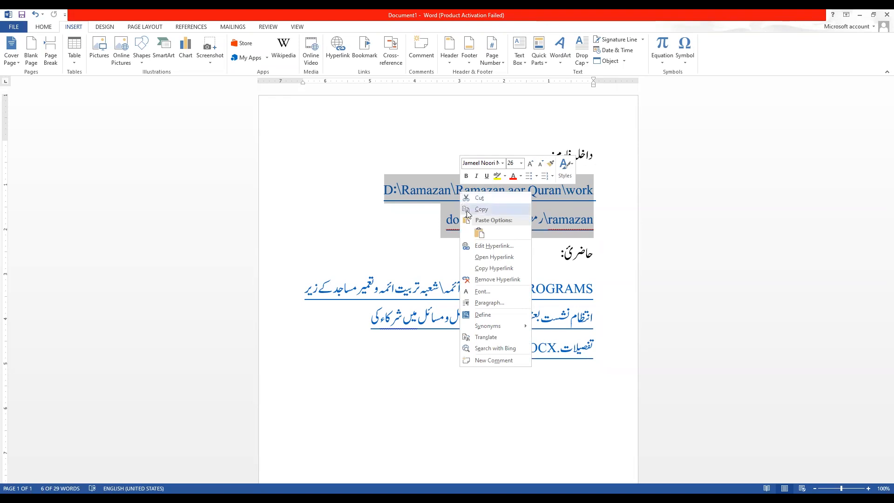
pyautogui.click(490, 258)
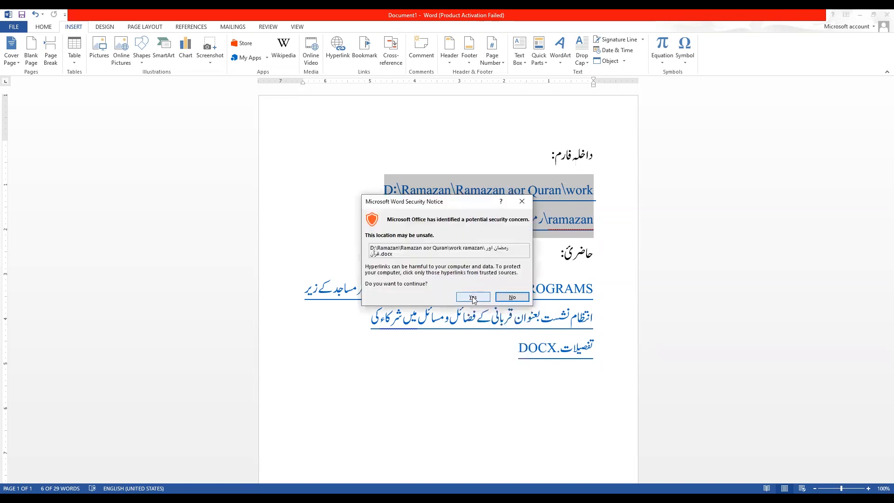
pyautogui.click(468, 298)
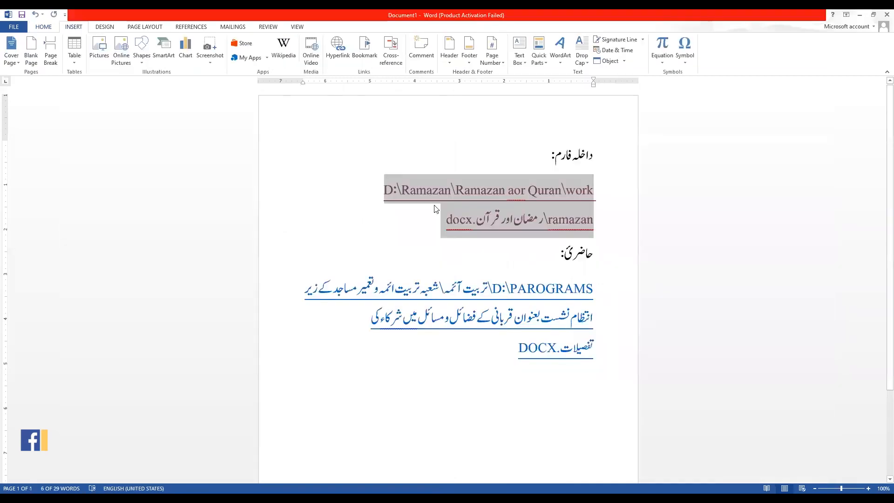
pyautogui.click(435, 206)
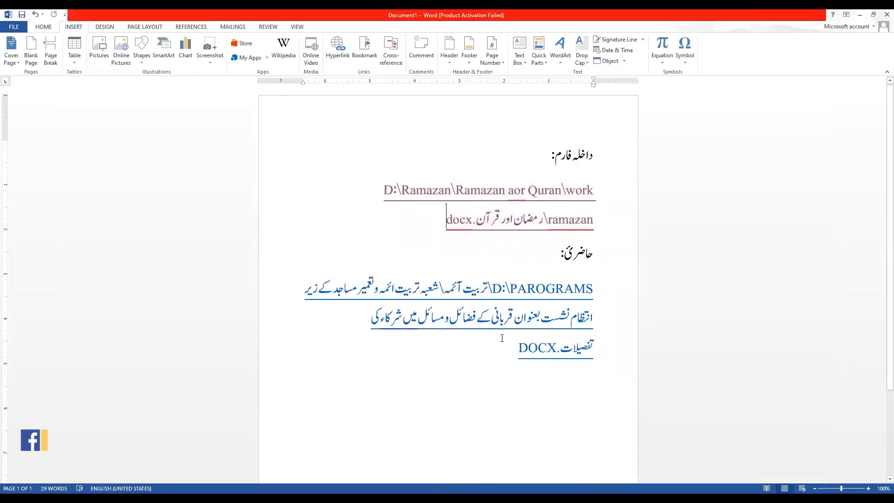
# Select the Urdu heading lines, then the PAROGRAMS link text.
pyautogui.moveTo(599, 156); pyautogui.dragTo(524, 162)
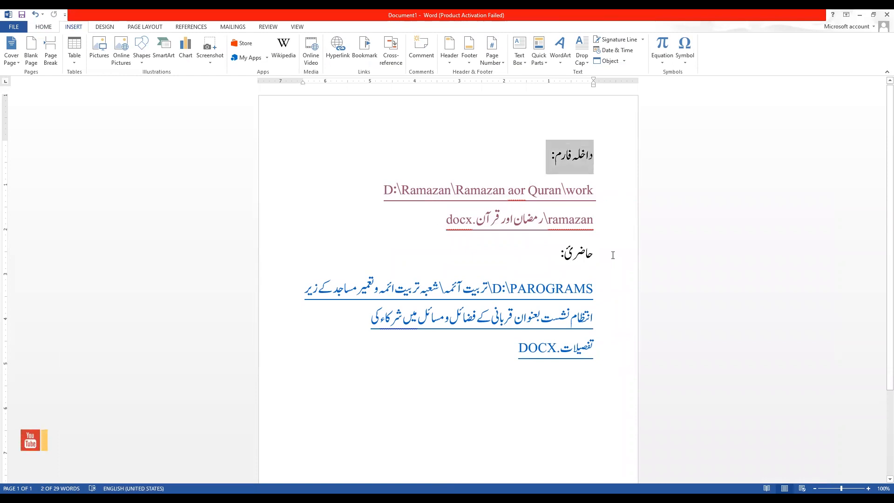
pyautogui.moveTo(605, 255); pyautogui.dragTo(472, 251)
pyautogui.click(542, 261)
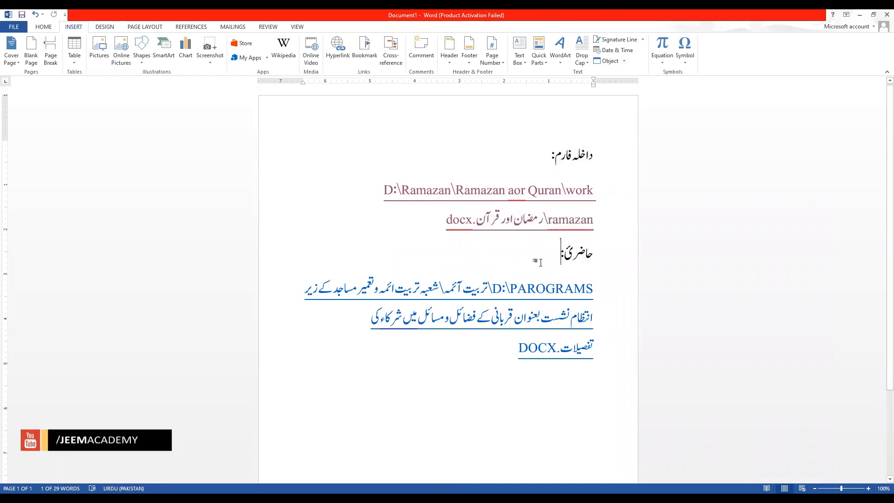
pyautogui.click(512, 344)
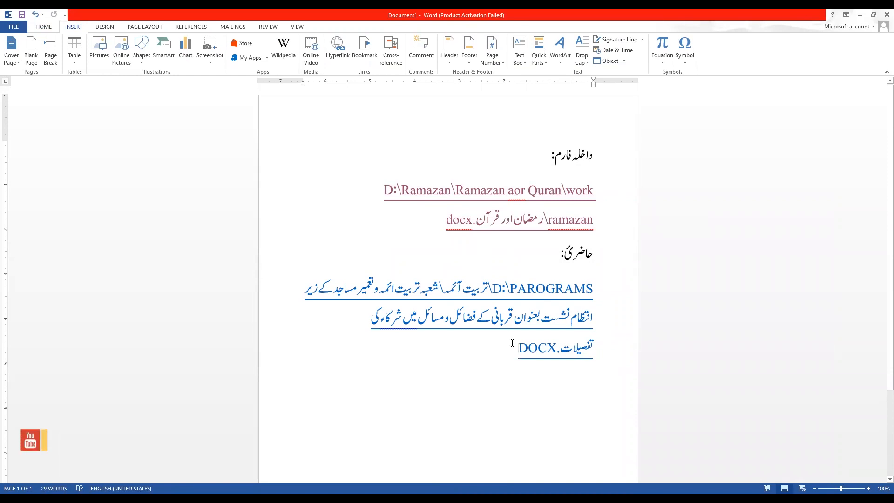
pyautogui.moveTo(497, 351); pyautogui.dragTo(607, 285)
# Open the PAROGRAMS hyperlink and accept the security notice.
pyautogui.tripleClick(503, 297)
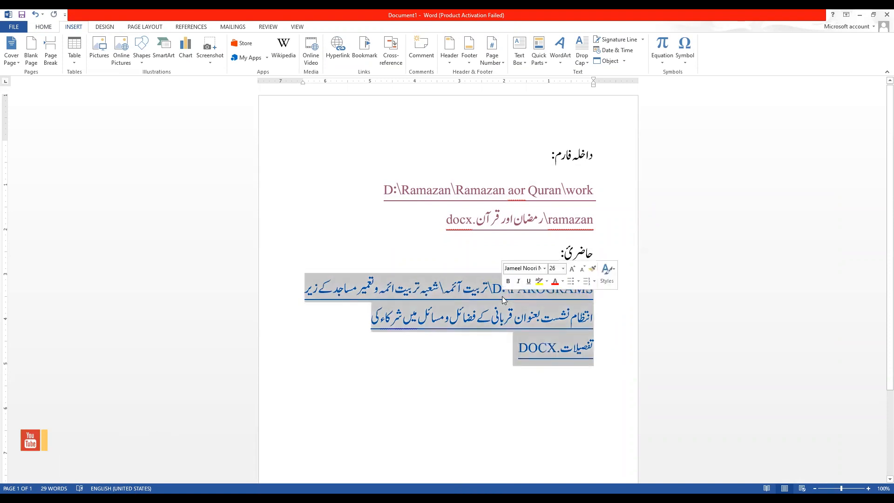
pyautogui.rightClick(503, 297)
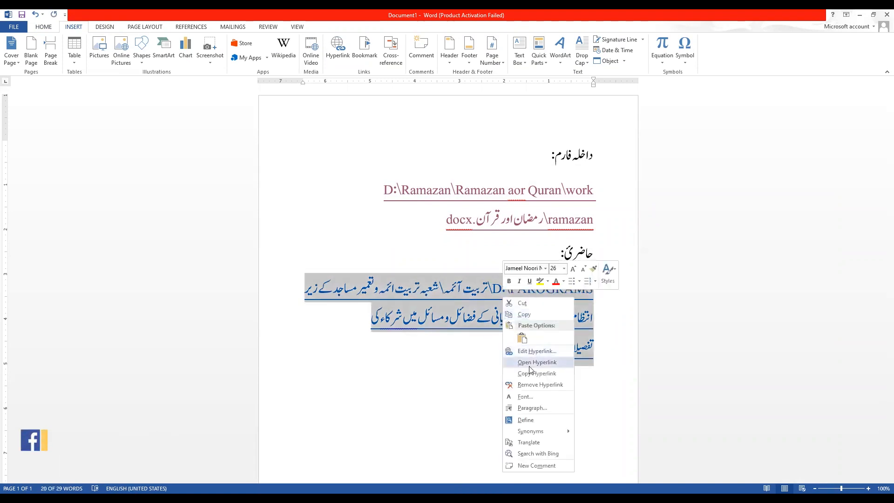
pyautogui.click(525, 366)
pyautogui.click(472, 298)
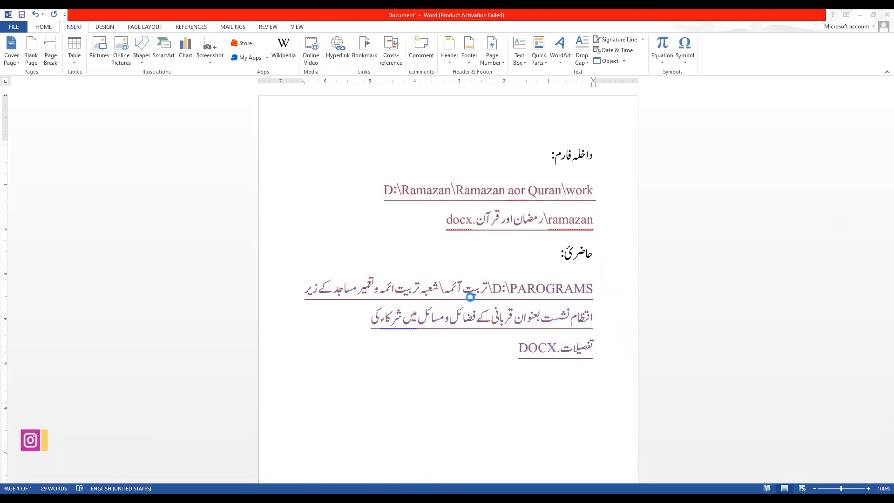
# Select all the text on the page and delete it.
pyautogui.click(462, 255)
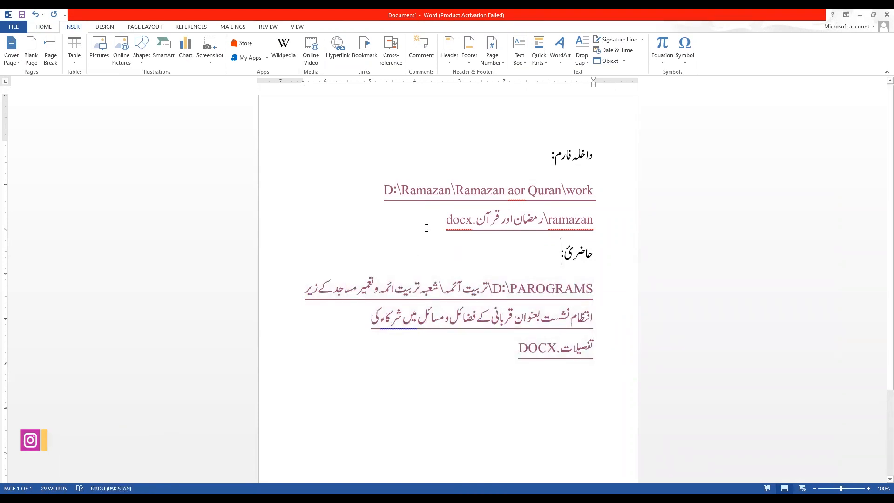
pyautogui.moveTo(489, 367); pyautogui.dragTo(665, 133)
pyautogui.press('Delete')
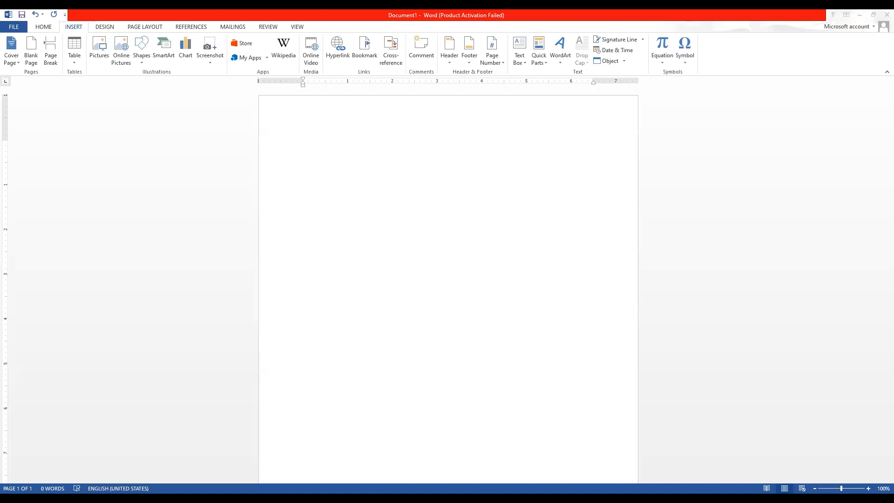
# Paste the Lorem Ipsum text five times into the document.
pyautogui.hotkey('ctrl', 'v')
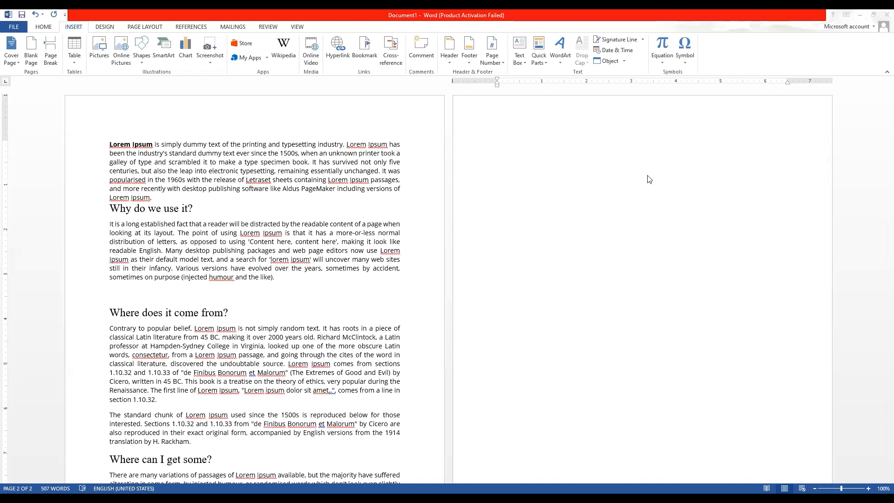
pyautogui.scroll(-4, 342, 273)
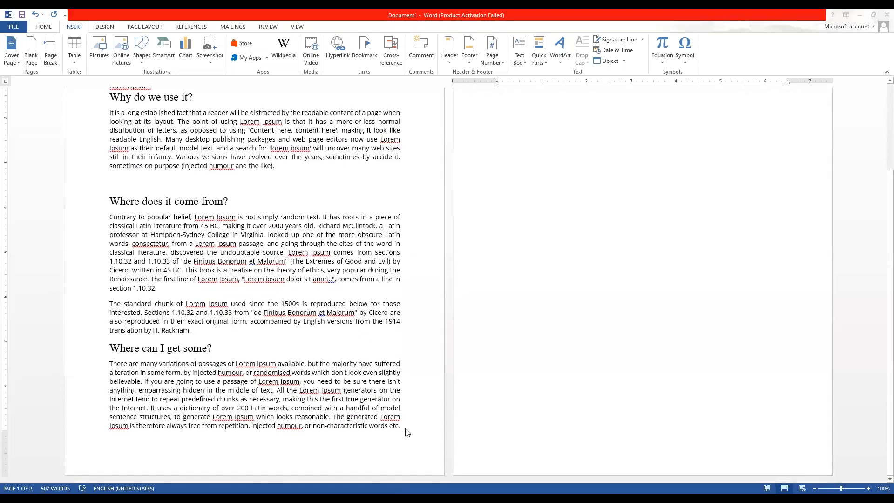
pyautogui.moveTo(405, 433); pyautogui.dragTo(112, 172)
pyautogui.scroll(-4, 344, 260)
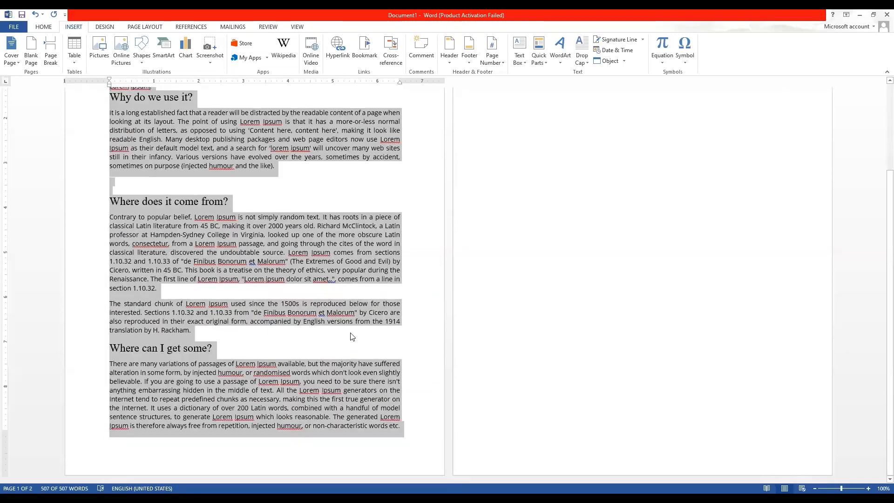
pyautogui.click(408, 434)
pyautogui.hotkey('ctrl', 'v')
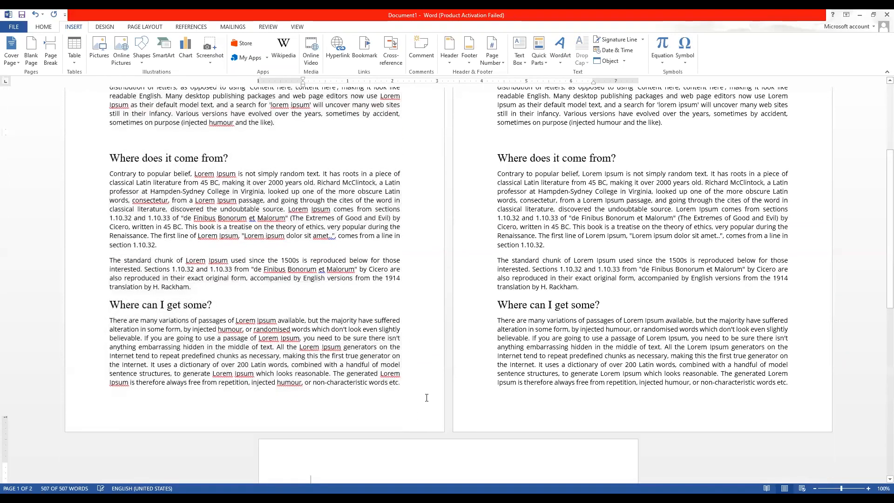
pyautogui.scroll(3, 427, 397)
pyautogui.hotkey('ctrl', 'v')
pyautogui.hotkey('ctrl', 'v')
pyautogui.hotkey('ctrl', 'v')
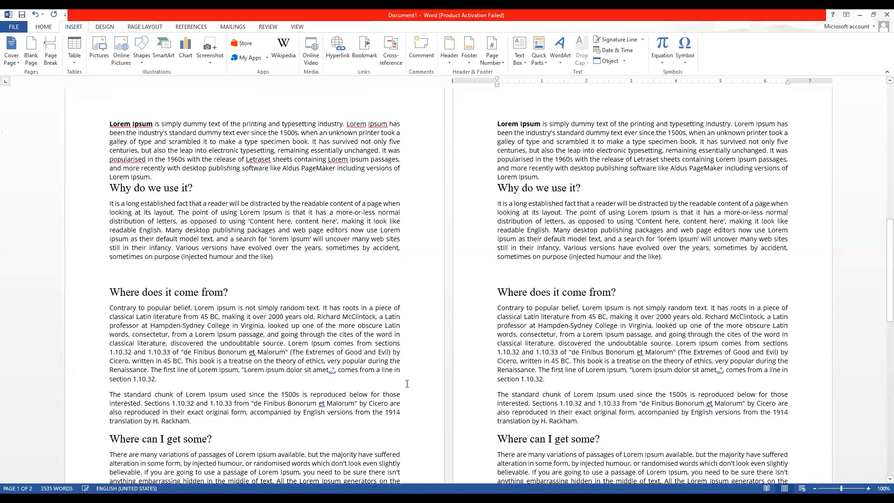
pyautogui.scroll(10, 390, 388)
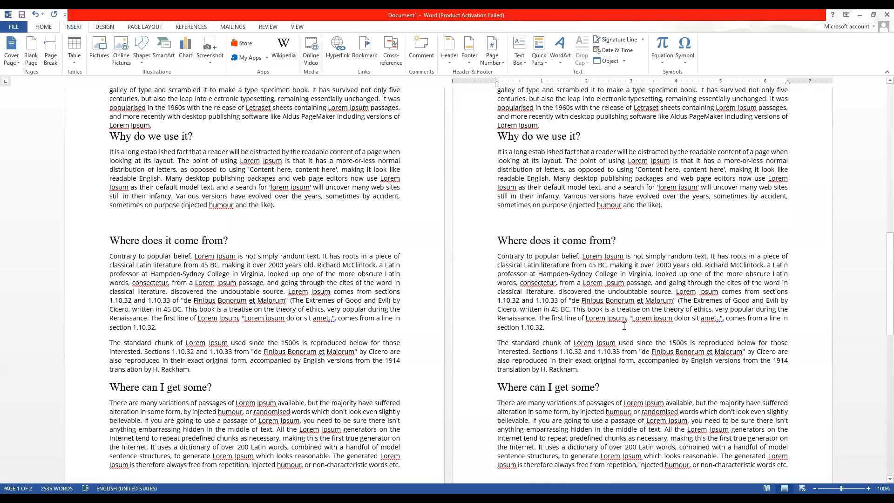
pyautogui.scroll(-2, 601, 349)
pyautogui.moveTo(600, 320); pyautogui.dragTo(497, 320)
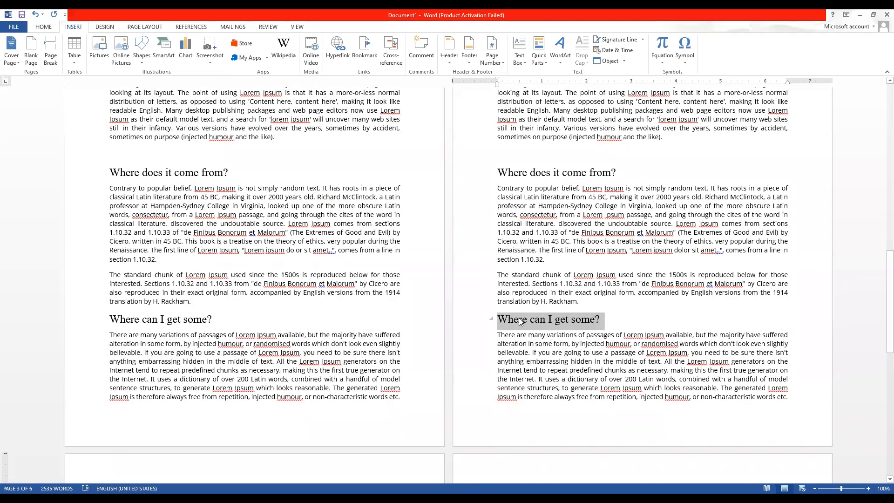
# Clear all formatting from the whole document and set it to 16 pt.
pyautogui.hotkey('ctrl', 'a')
pyautogui.click(43, 27)
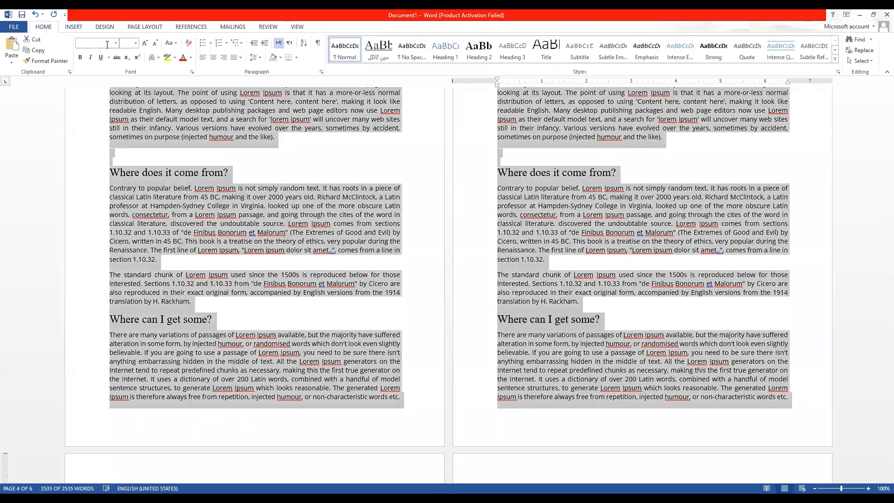
pyautogui.click(189, 44)
pyautogui.click(145, 43)
pyautogui.click(145, 44)
pyautogui.click(145, 43)
pyautogui.click(539, 223)
# Select the heading 'Where can I get some?'.
pyautogui.scroll(2, 591, 140)
pyautogui.moveTo(596, 137); pyautogui.dragTo(496, 142)
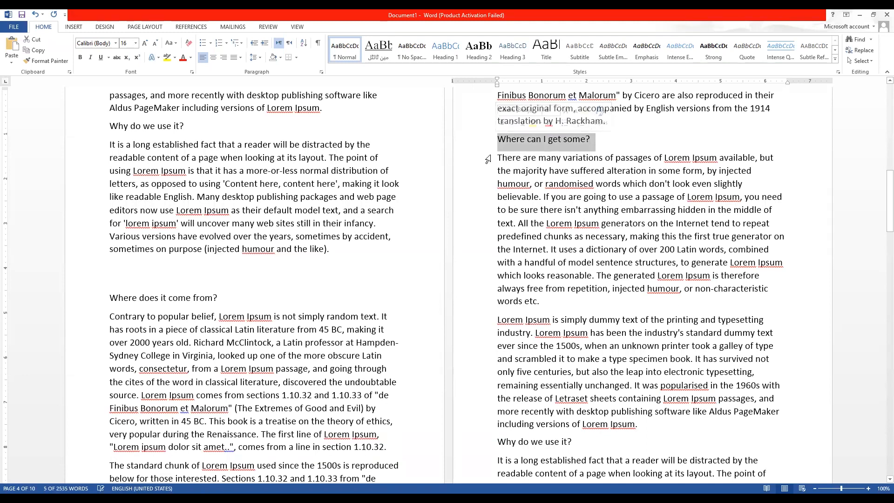
pyautogui.click(73, 26)
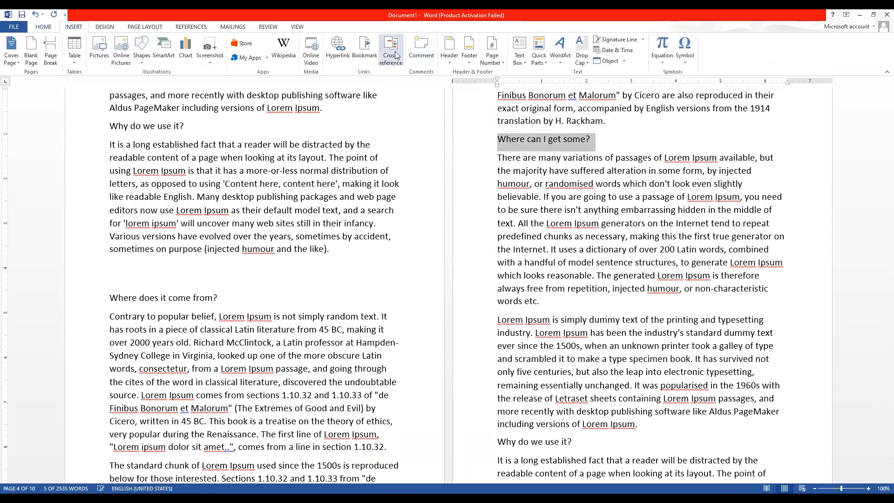
# Add the bookmark 'new' to the 'Where can I get some?' heading, then reselect the heading.
pyautogui.click(361, 57)
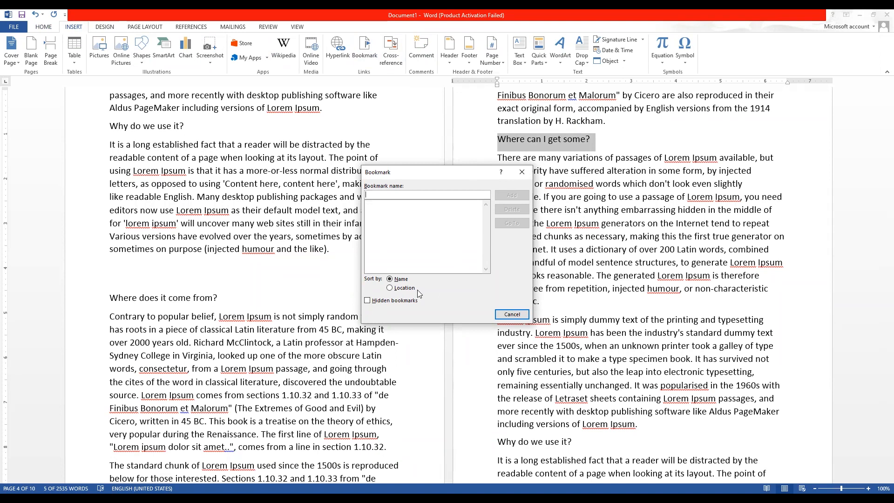
pyautogui.write('new')
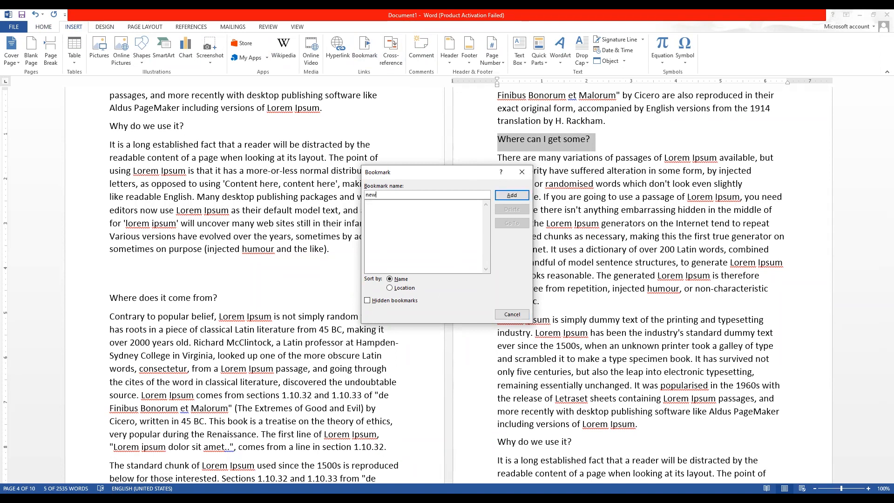
pyautogui.click(512, 195)
pyautogui.click(337, 221)
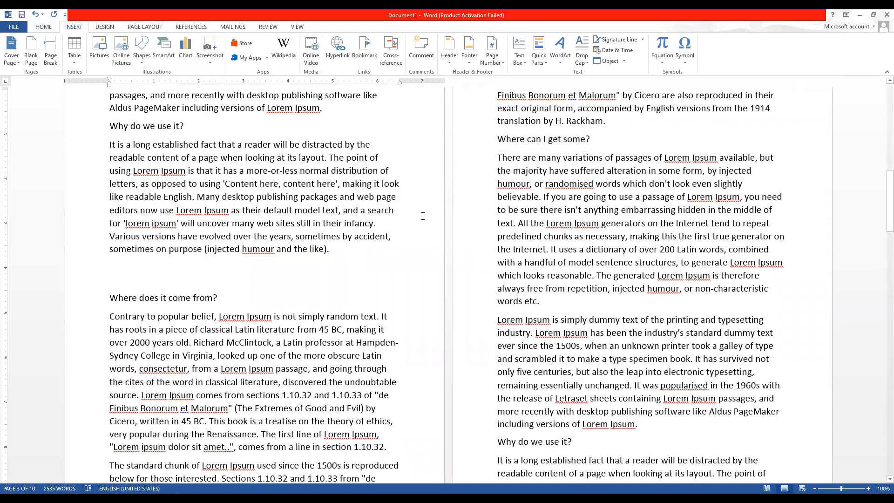
pyautogui.click(464, 139)
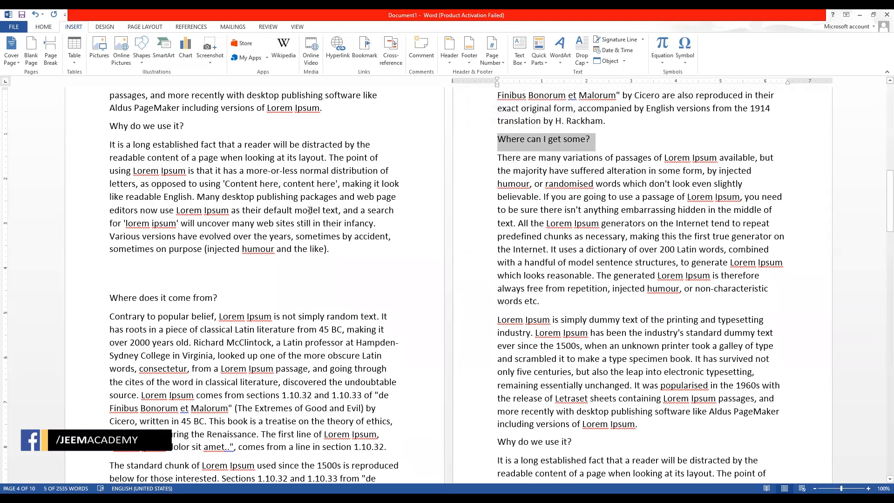
# Scroll back to the start of the document and clear the selection.
pyautogui.scroll(10, 300, 212)
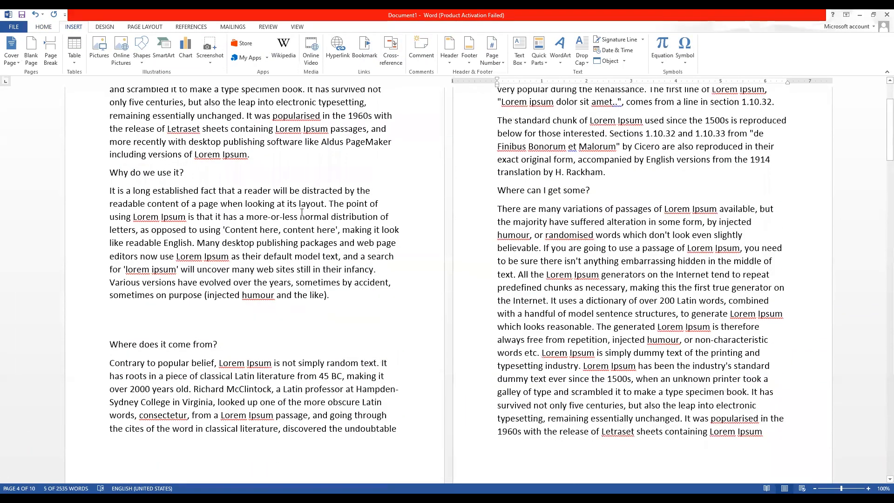
pyautogui.scroll(-7, 301, 212)
pyautogui.scroll(4, 559, 325)
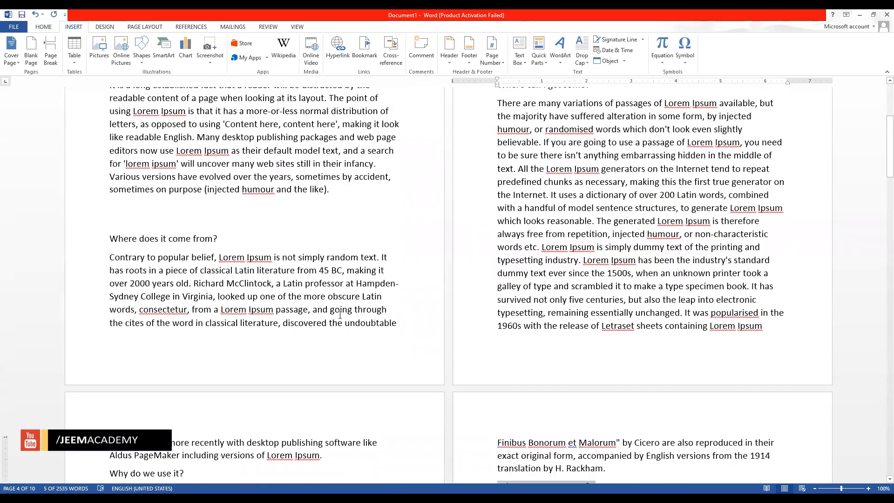
pyautogui.scroll(5, 189, 149)
pyautogui.click(189, 149)
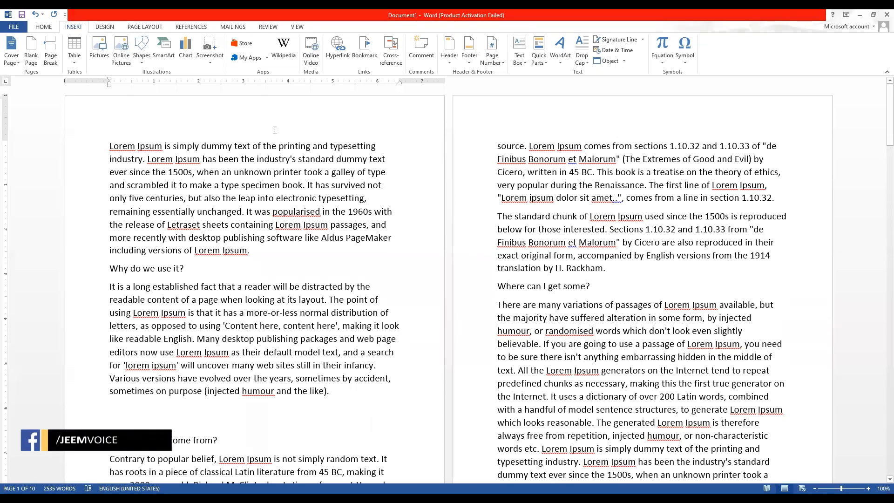
pyautogui.scroll(-3, 374, 171)
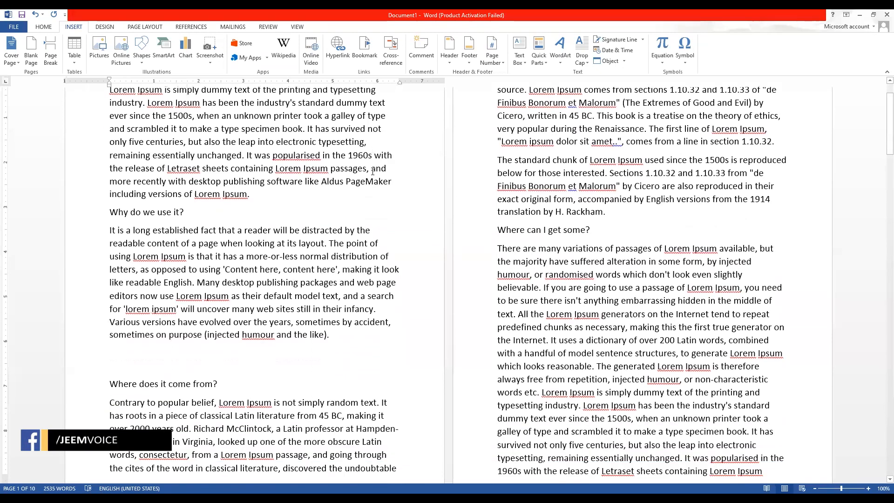
pyautogui.scroll(3, 373, 172)
pyautogui.scroll(1, 373, 172)
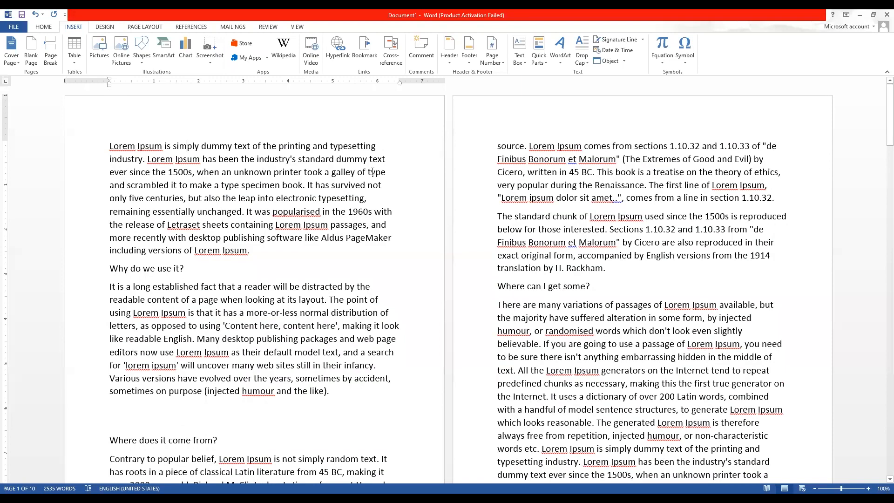
# Jump to the bookmark 'new' and select the 'Where can I get some?' heading.
pyautogui.click(366, 52)
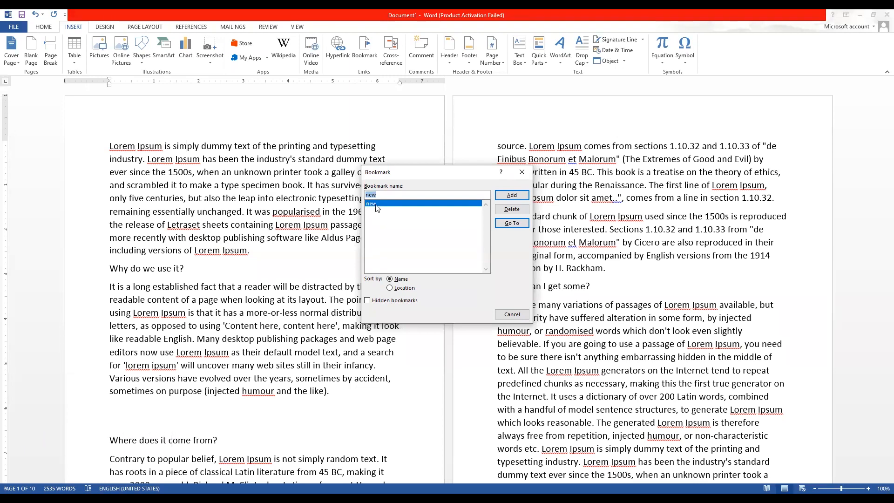
pyautogui.click(515, 224)
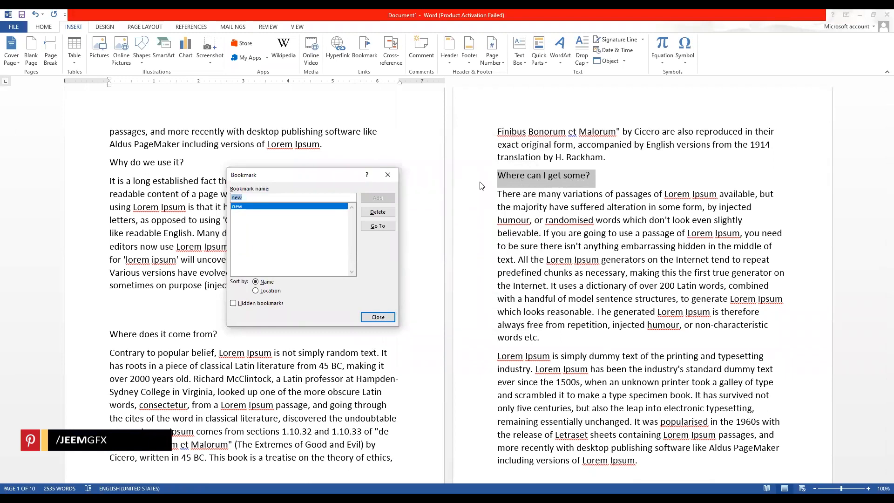
pyautogui.click(386, 176)
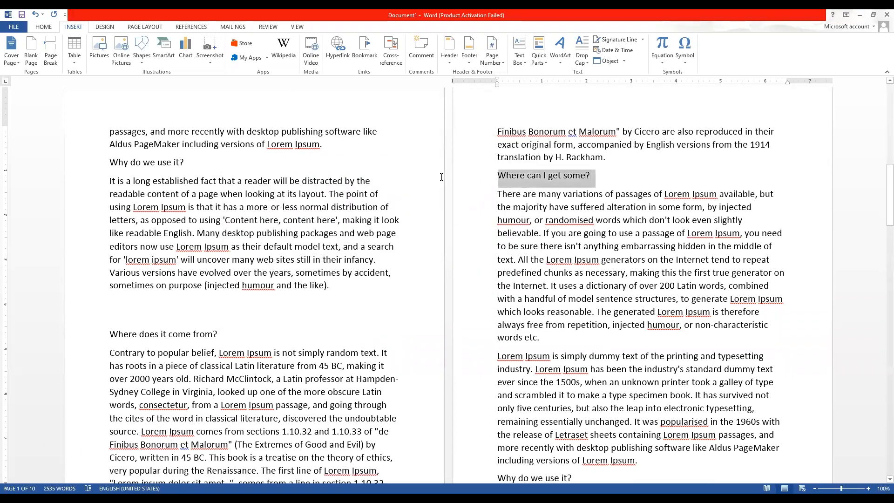
pyautogui.click(574, 177)
pyautogui.tripleClick(527, 180)
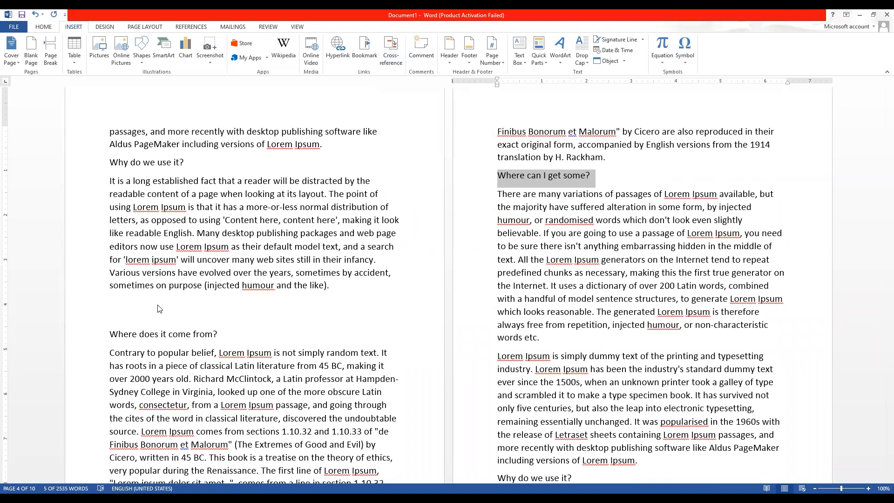
# Select 'Lorem' in 'All the Lorem Ipsum generators' and start a new comment on it.
pyautogui.click(411, 56)
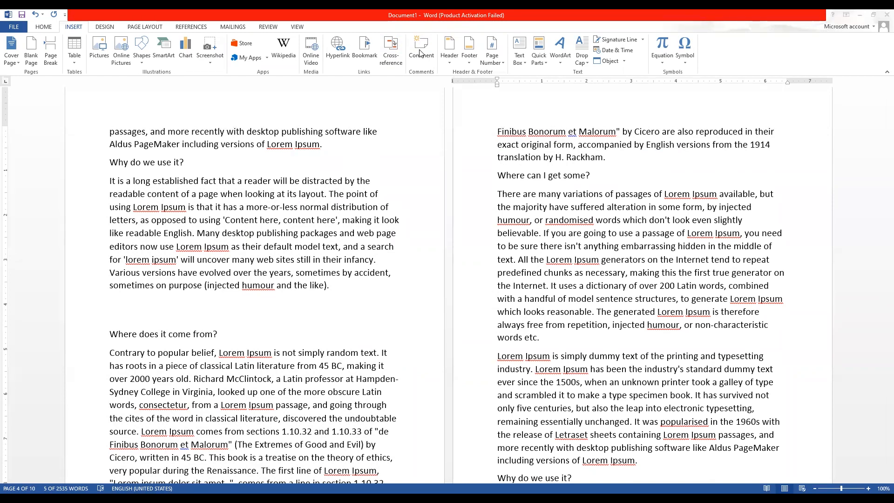
pyautogui.click(539, 251)
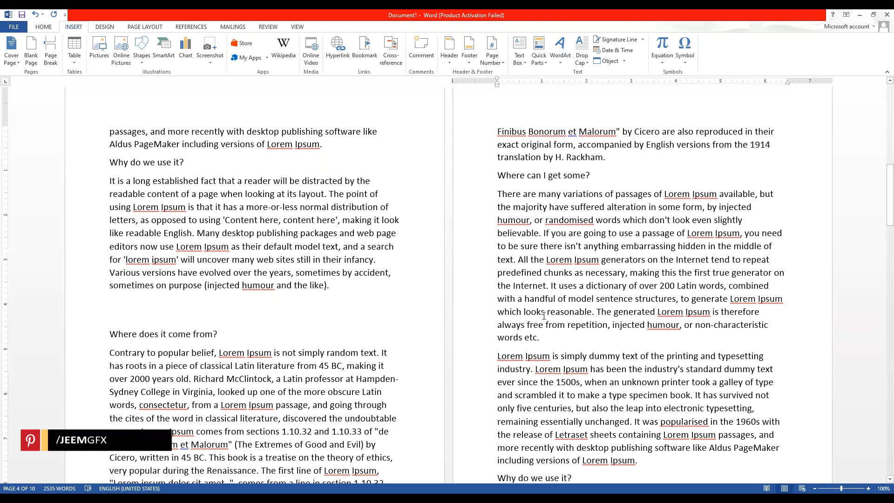
pyautogui.moveTo(573, 263); pyautogui.dragTo(548, 265)
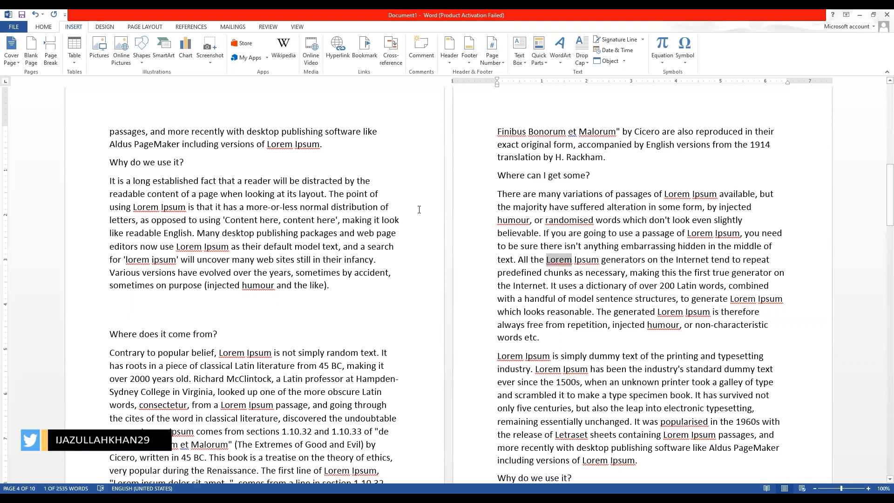
pyautogui.click(421, 56)
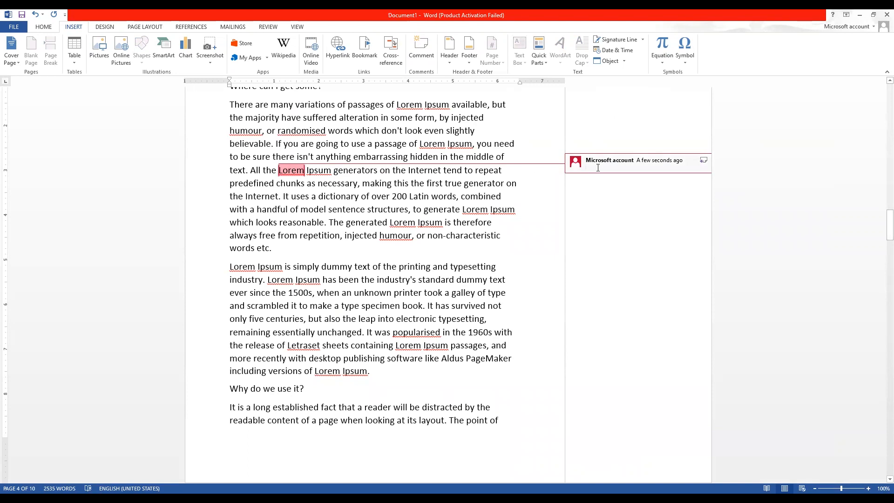
# Fill the 'Lorem' comment with lines of placeholder letters, then reopen it.
pyautogui.write('Fkdgjsd;flkgdsf')
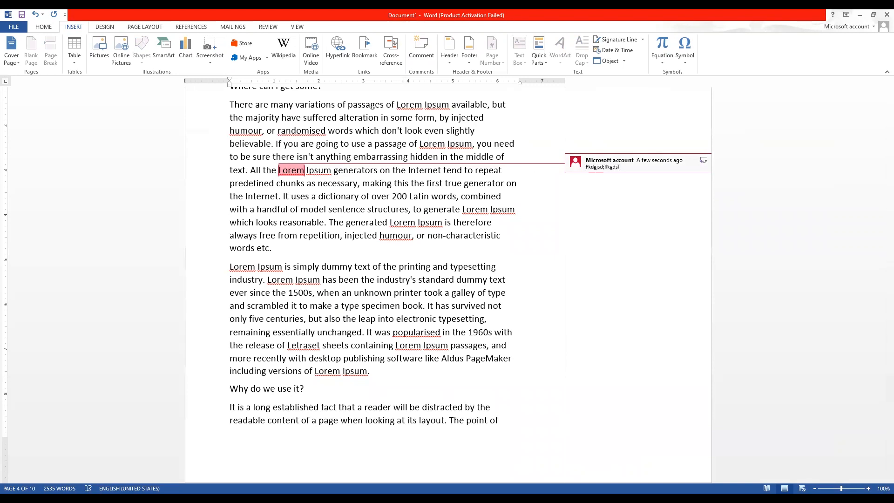
pyautogui.write('lkgjsdlfkgjdflkgjdsf djgldfkgj dlfkgj sdflkgj d;flkgj dflkg dflkgj sd;flkgj d;flkgj dflkg jdfkl kjfglkdfgj lkfdgj dfkg')
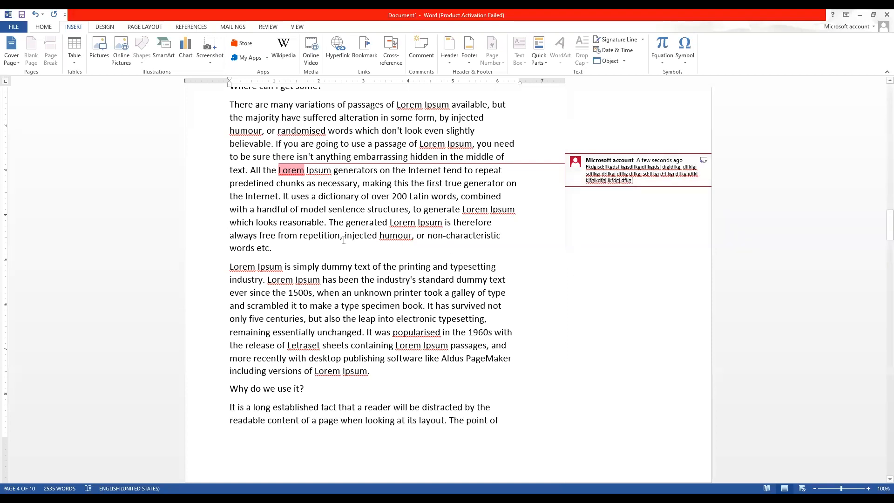
pyautogui.click(257, 217)
pyautogui.click(675, 183)
# Comment 'Hgjhgkjhgr' on the line 'and scrambled it to make a type specimen book'.
pyautogui.moveTo(502, 306); pyautogui.dragTo(206, 305)
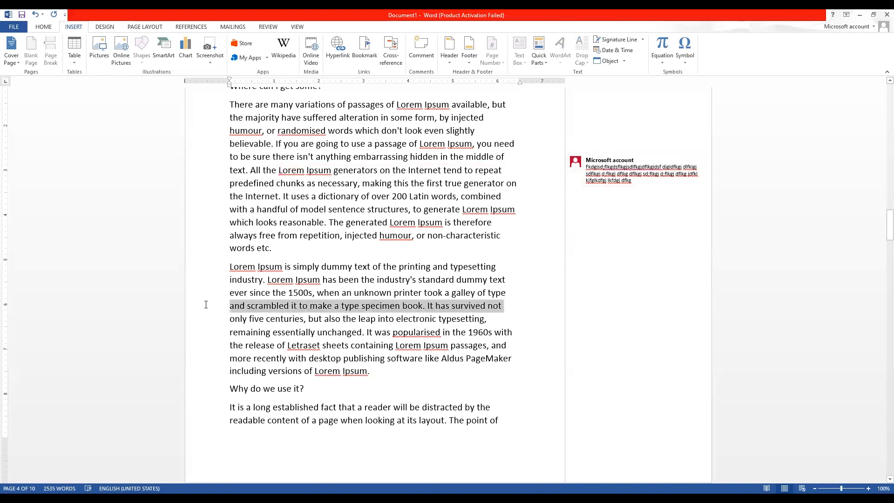
pyautogui.click(418, 45)
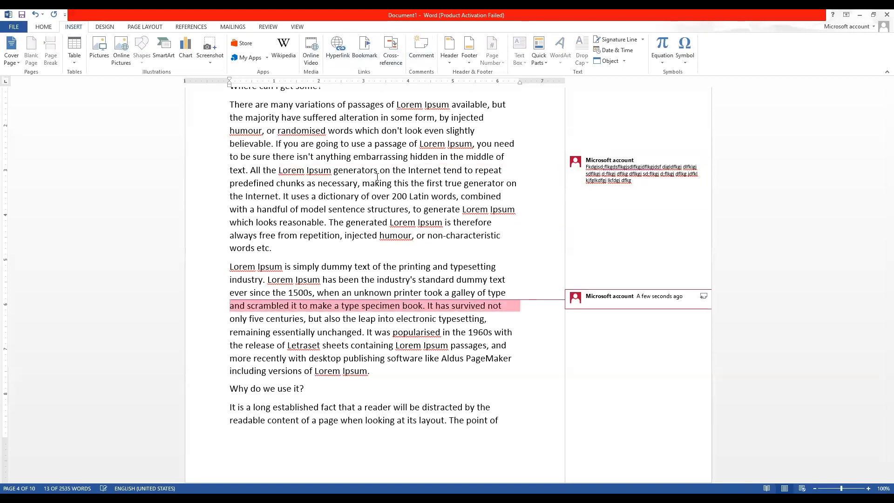
pyautogui.write('Hgjhgkjhgr ruth jasfghd')
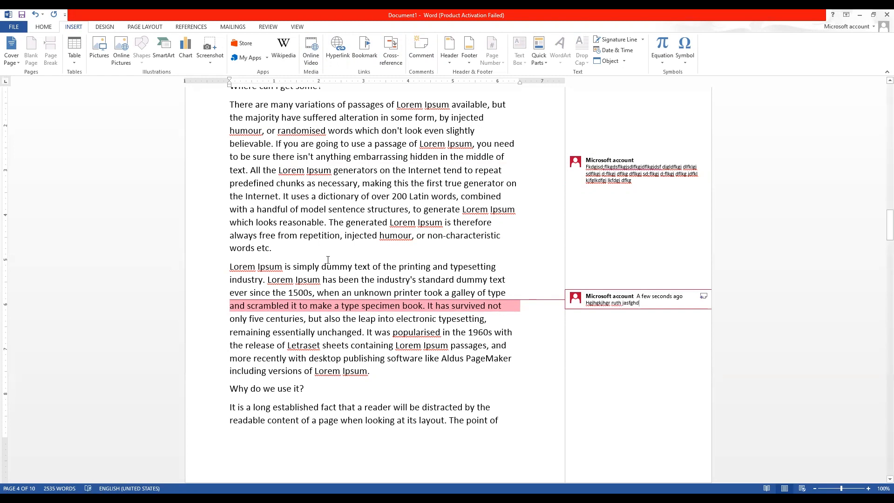
pyautogui.click(292, 167)
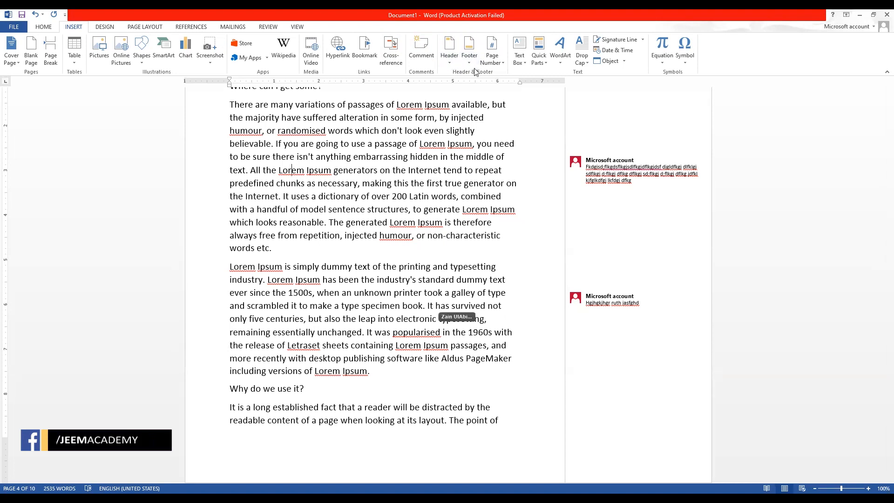
pyautogui.click(446, 65)
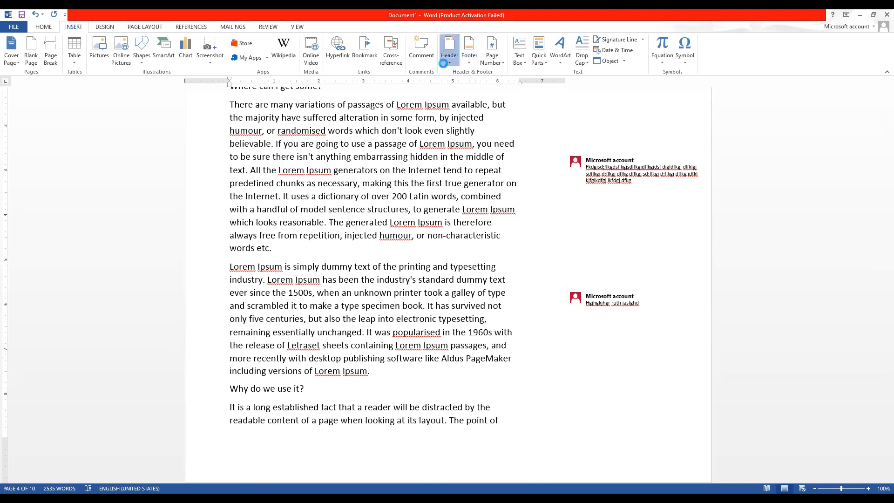
pyautogui.click(468, 61)
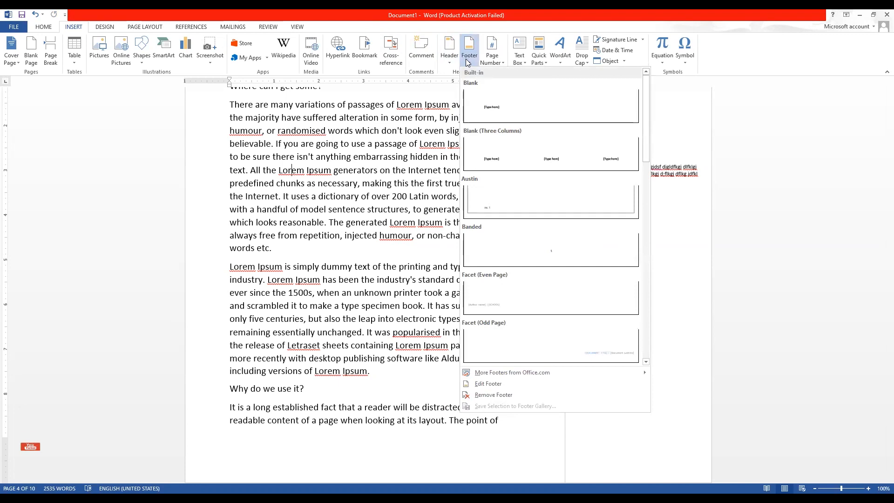
pyautogui.click(492, 62)
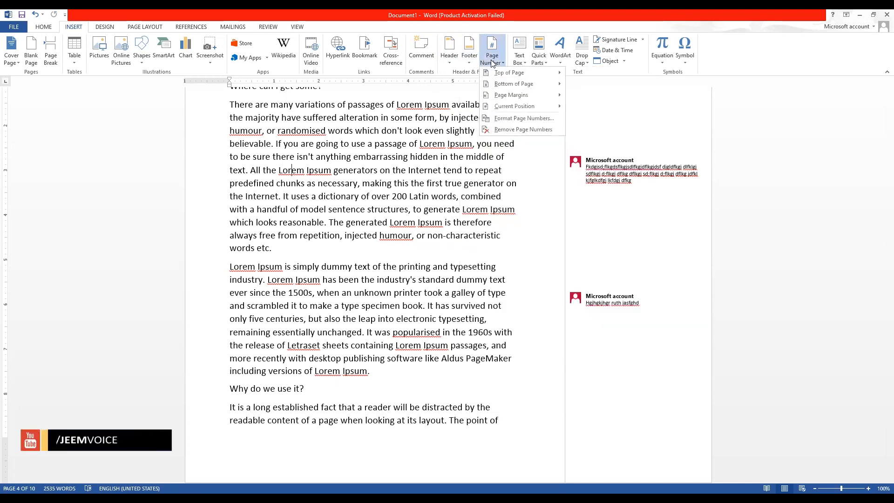
pyautogui.click(399, 204)
pyautogui.scroll(4, 331, 195)
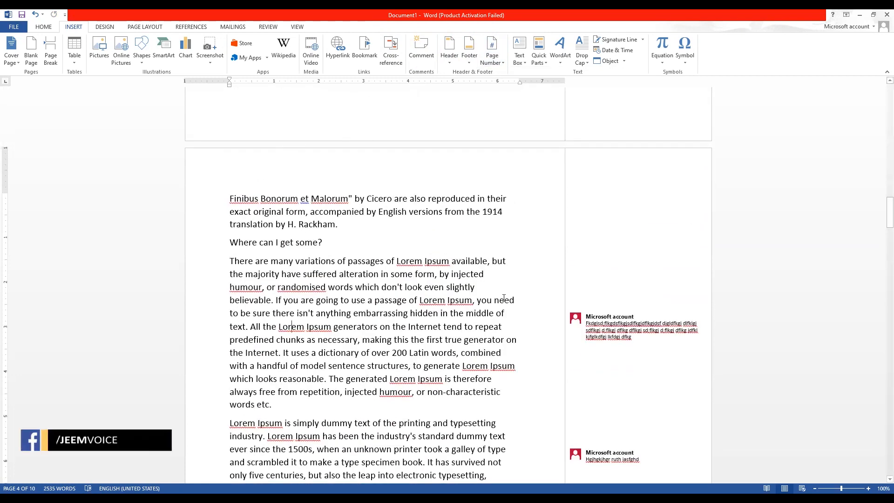
# Start a reply to the 'Lorem' comment, abandon it, and scroll to the top of page 1.
pyautogui.click(604, 326)
pyautogui.click(704, 318)
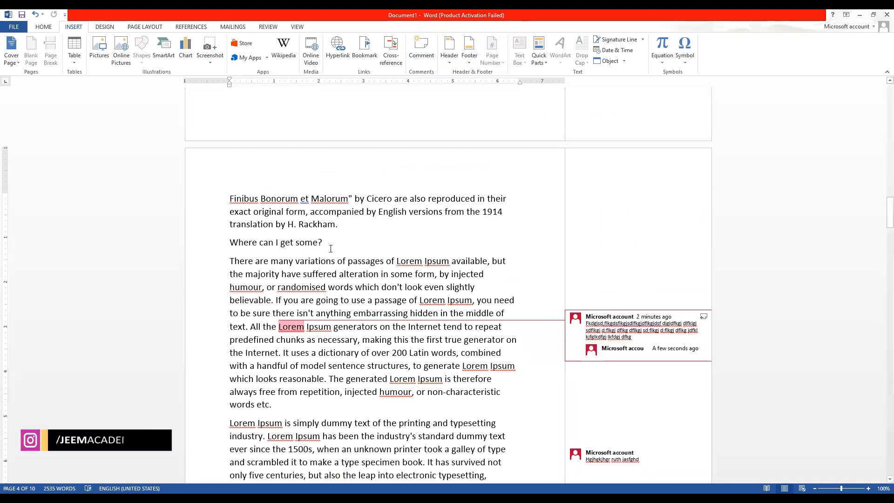
pyautogui.click(471, 244)
pyautogui.scroll(5, 328, 241)
pyautogui.scroll(15, 328, 241)
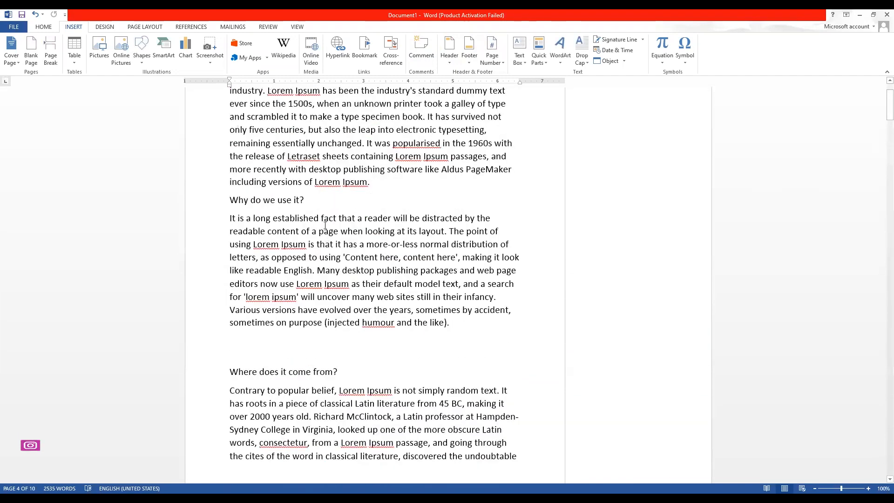
pyautogui.scroll(2, 328, 238)
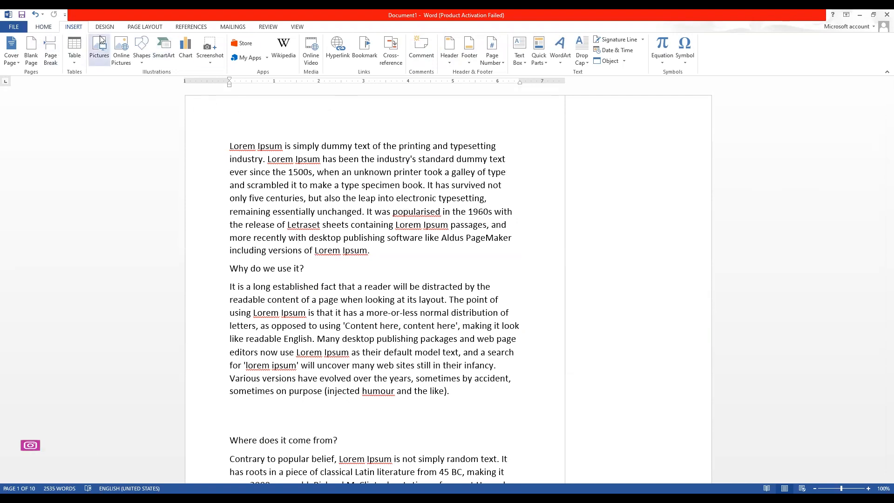
pyautogui.click(137, 56)
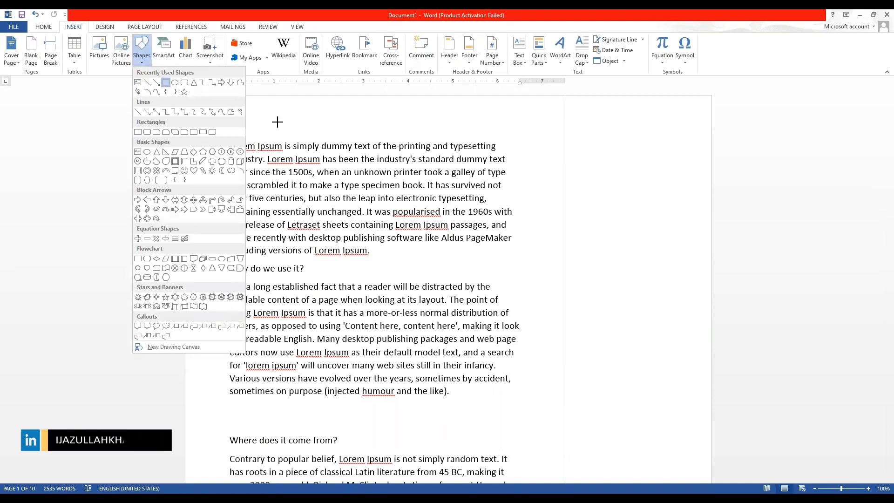
pyautogui.click(141, 102)
pyautogui.moveTo(516, 97); pyautogui.dragTo(200, 141)
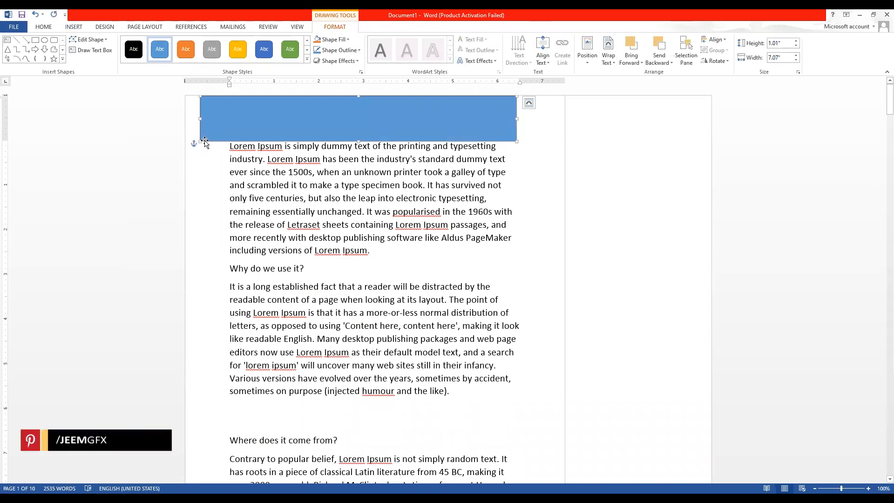
pyautogui.moveTo(297, 121)
pyautogui.mouseDown()
pyautogui.moveTo(325, 122)
pyautogui.moveTo(299, 122)
pyautogui.mouseUp()
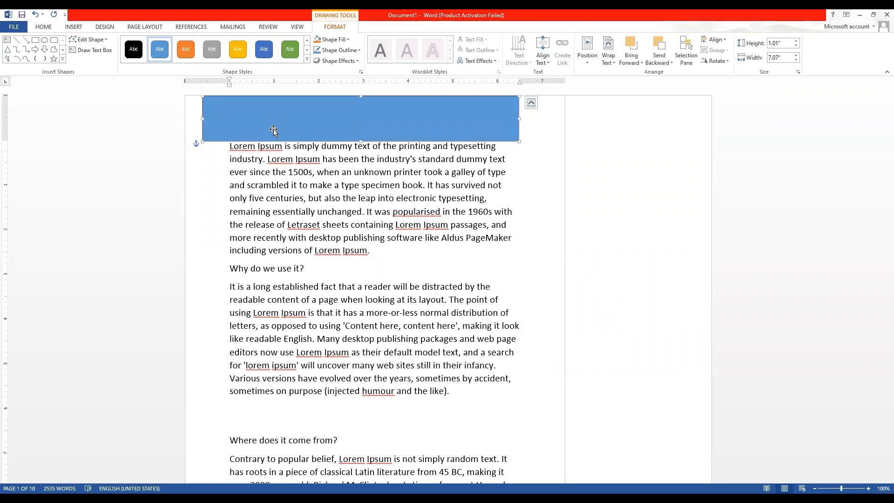
pyautogui.moveTo(253, 116)
pyautogui.mouseDown()
pyautogui.moveTo(301, 126)
pyautogui.moveTo(239, 112)
pyautogui.moveTo(296, 117)
pyautogui.moveTo(256, 117)
pyautogui.mouseUp()
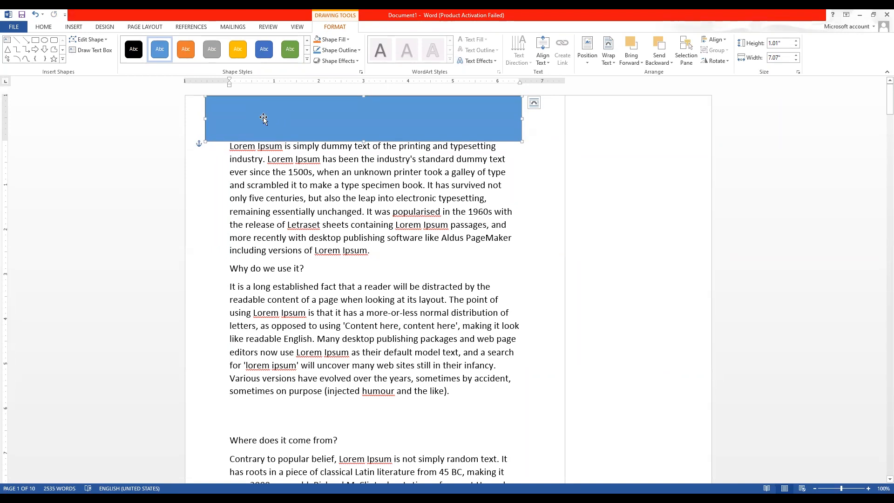
pyautogui.moveTo(254, 114); pyautogui.dragTo(302, 294)
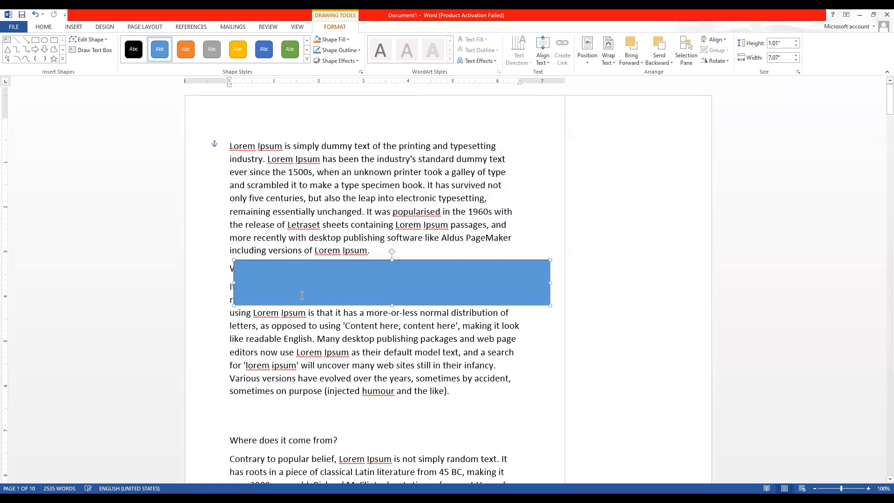
pyautogui.scroll(-4, 303, 293)
pyautogui.moveTo(326, 113); pyautogui.dragTo(315, 384)
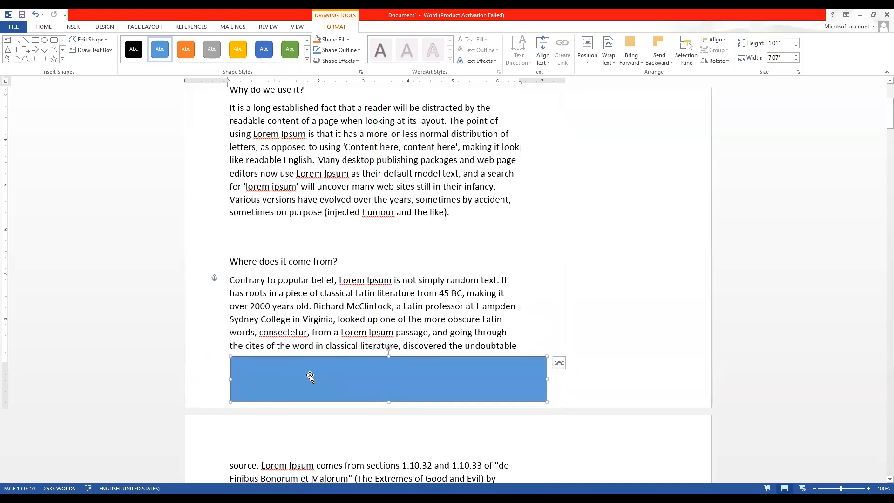
pyautogui.moveTo(310, 378); pyautogui.dragTo(298, 131)
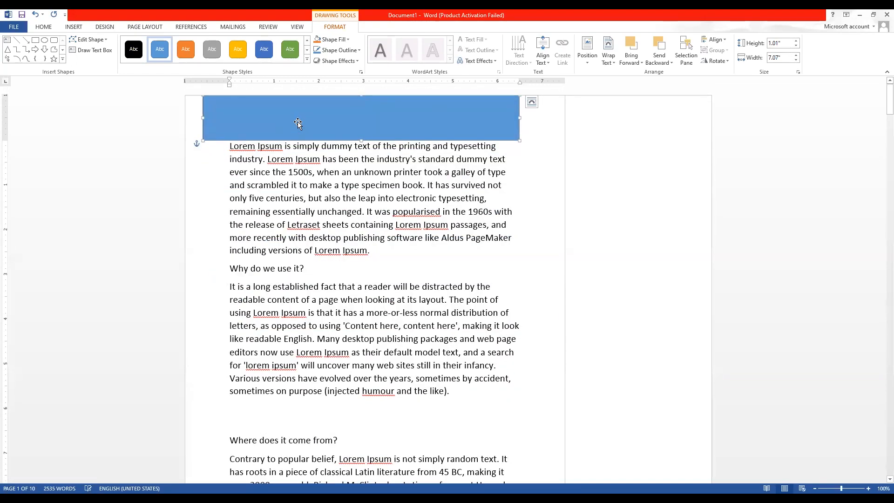
pyautogui.press('Delete')
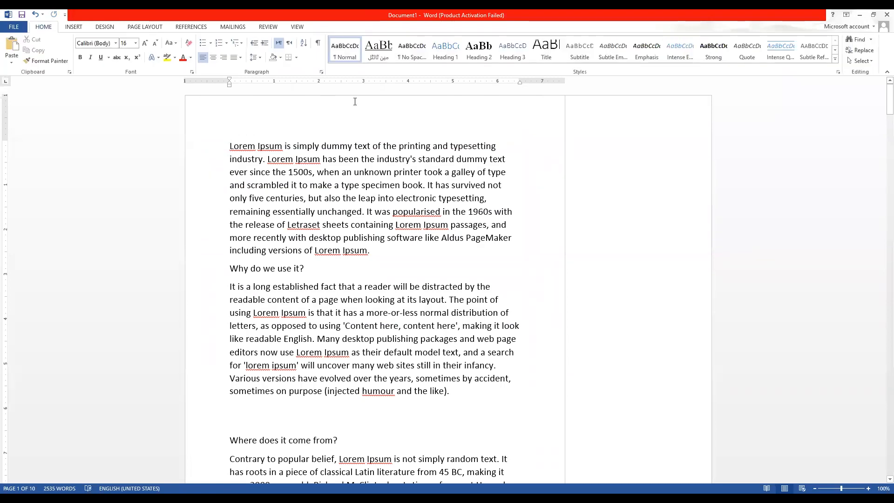
# Browse the built-in header designs and add one with Title and Date fields.
pyautogui.click(74, 27)
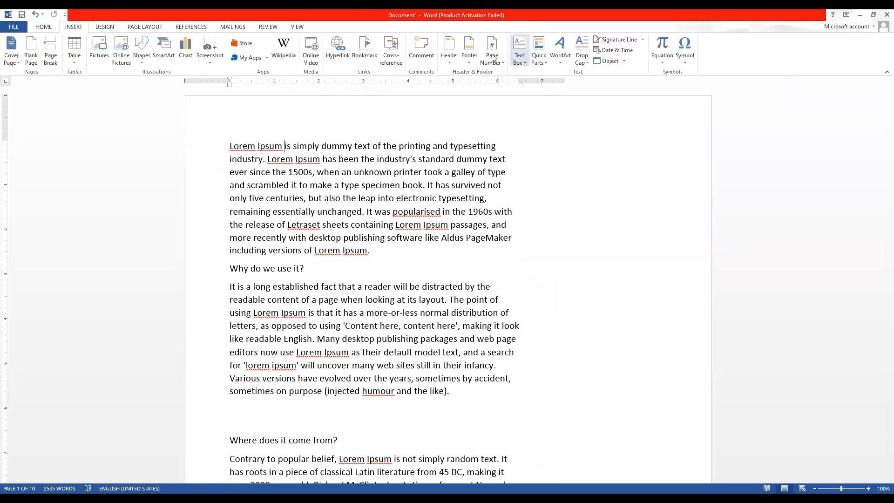
pyautogui.click(448, 53)
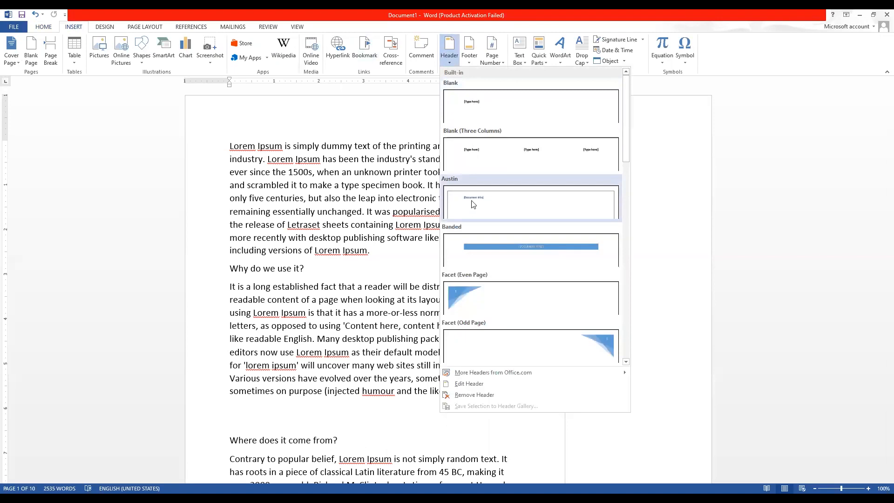
pyautogui.scroll(-5, 552, 261)
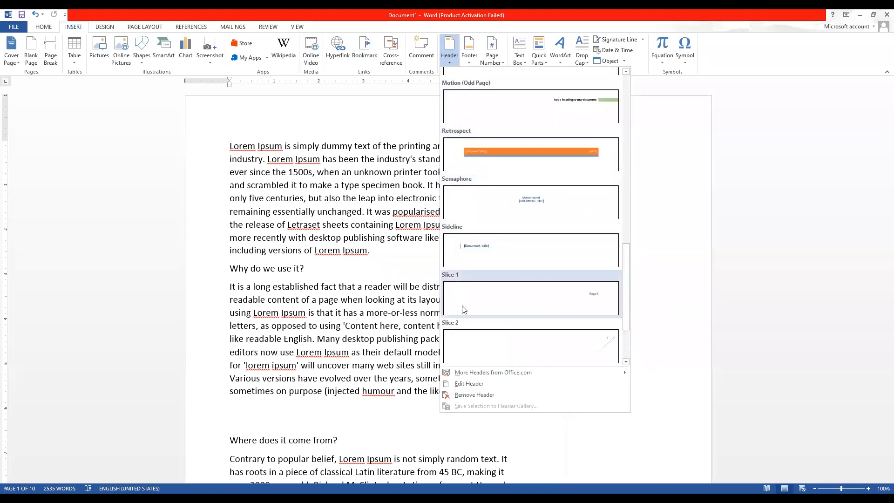
pyautogui.scroll(-2, 521, 249)
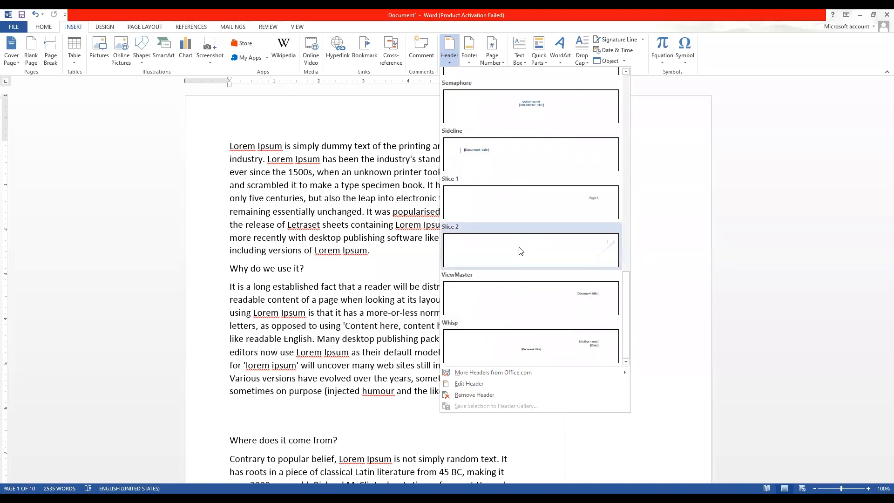
pyautogui.scroll(3, 498, 259)
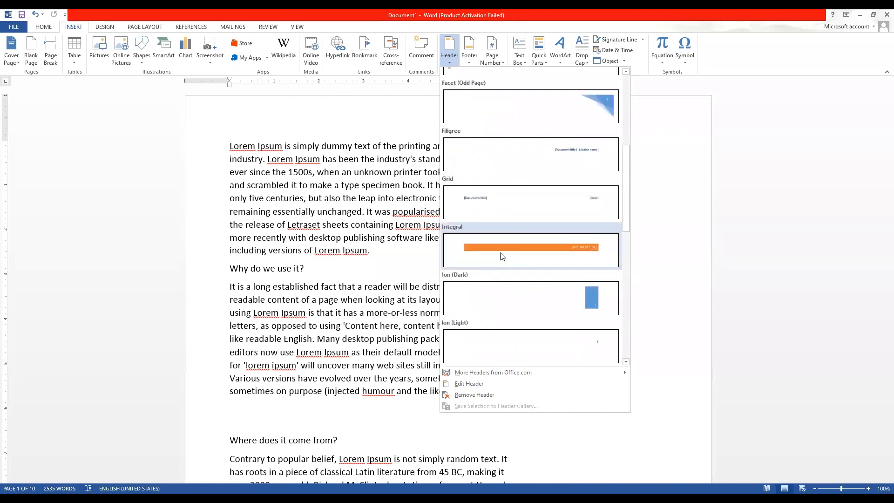
pyautogui.scroll(-3, 524, 230)
pyautogui.scroll(3, 523, 230)
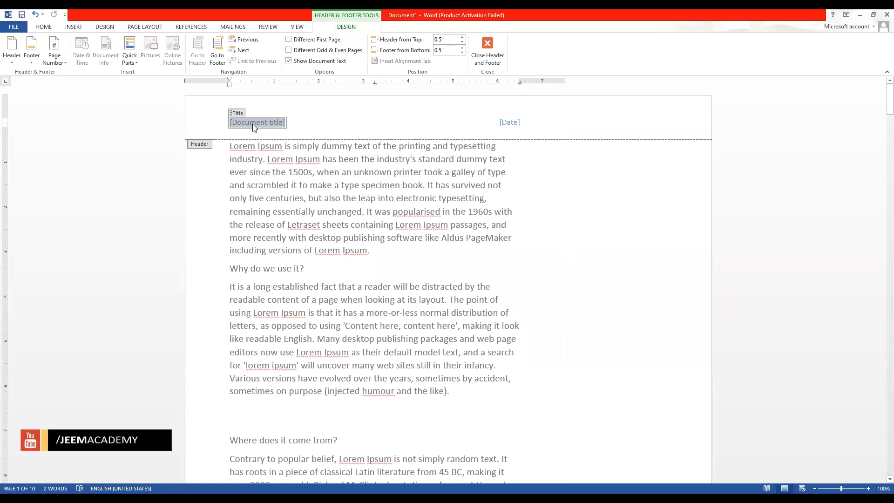
# Title the header 'Islamic book' and set its date to today, September 8, 2021.
pyautogui.write('islamo')
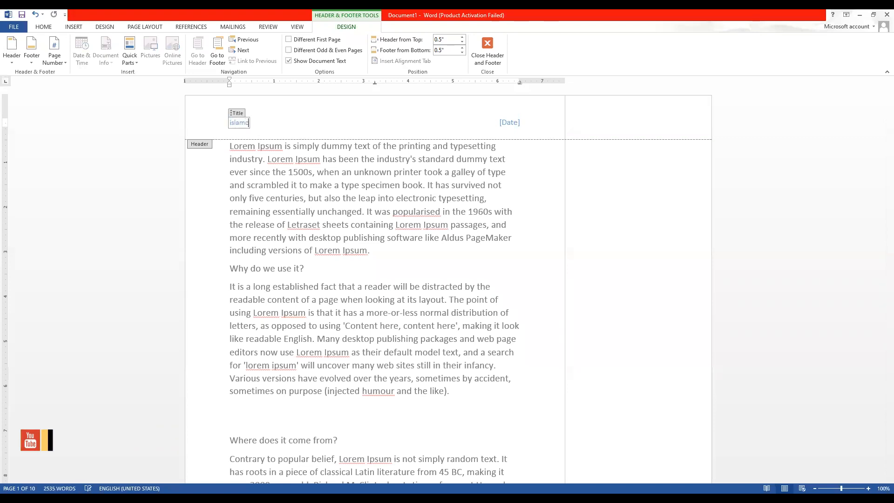
pyautogui.press('BackSpace')
pyautogui.write('ix book')
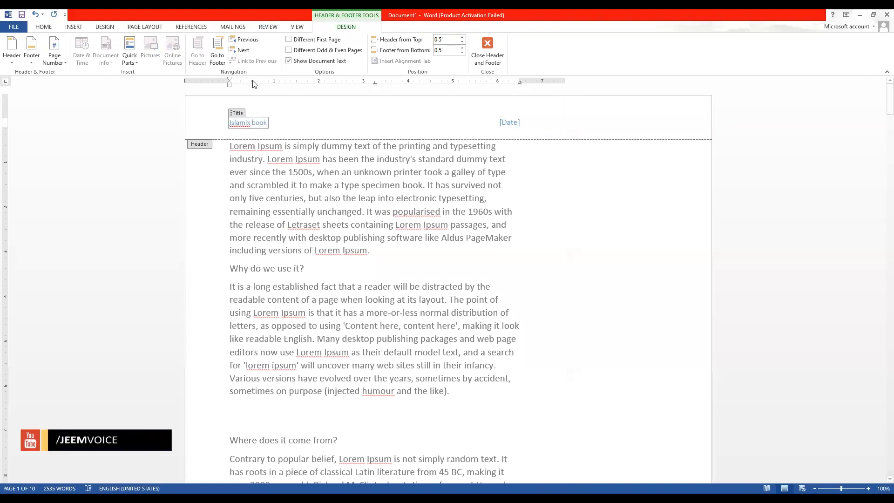
pyautogui.press('BackSpace')
pyautogui.write('c')
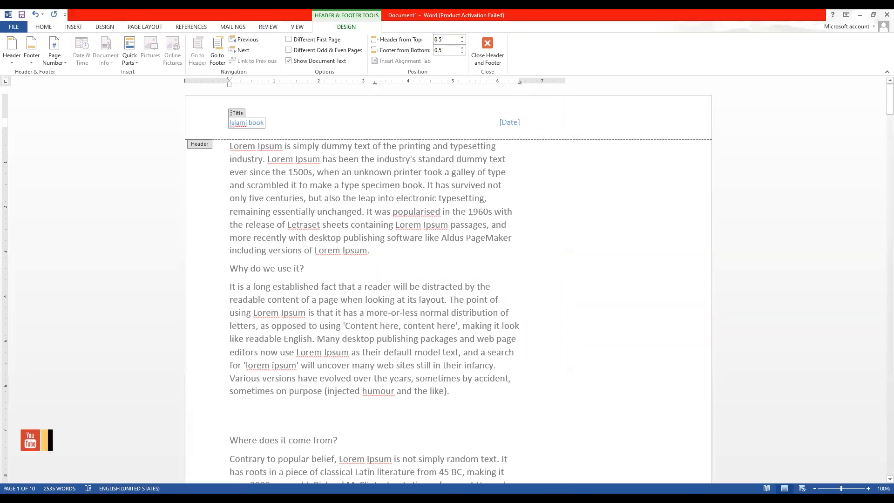
pyautogui.click(510, 124)
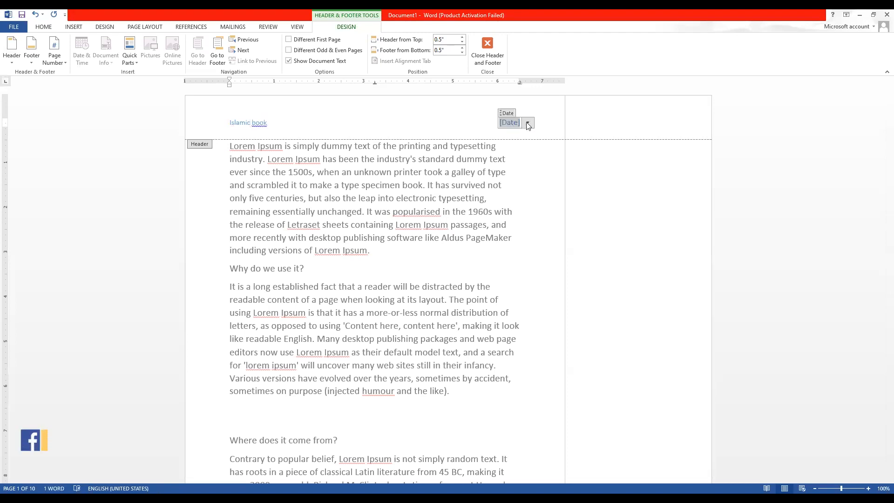
pyautogui.click(528, 122)
pyautogui.click(490, 200)
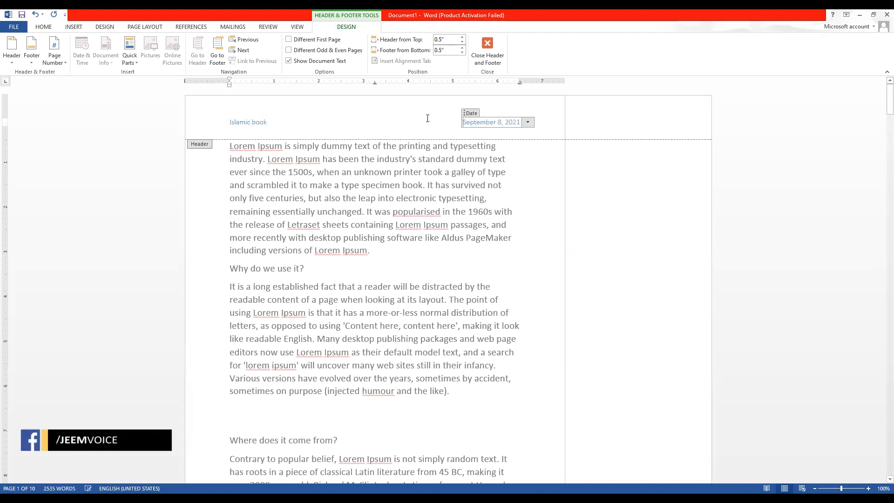
# Leave the header and scroll through the pages to check it repeats.
pyautogui.doubleClick(421, 187)
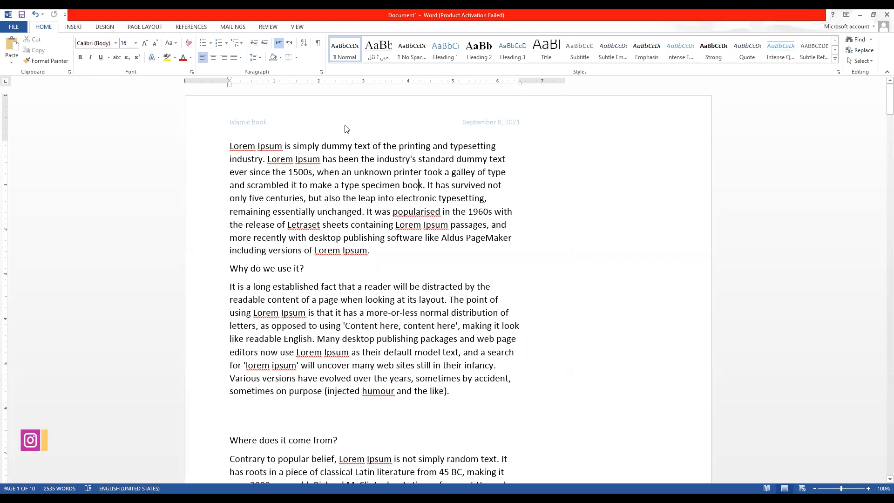
pyautogui.scroll(-10, 239, 122)
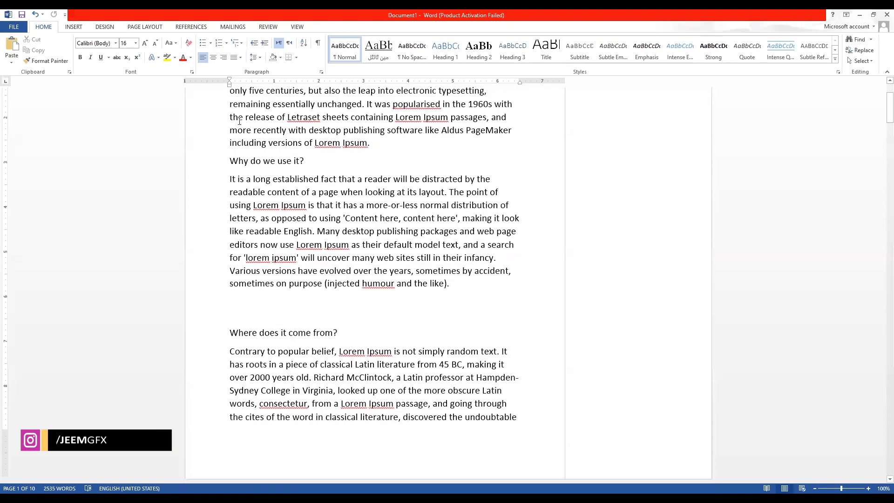
pyautogui.scroll(-3, 234, 291)
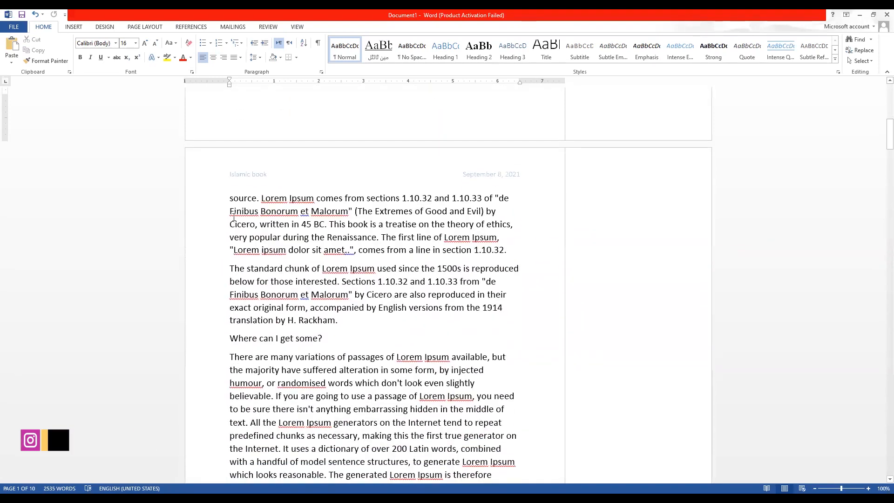
pyautogui.scroll(-12, 511, 173)
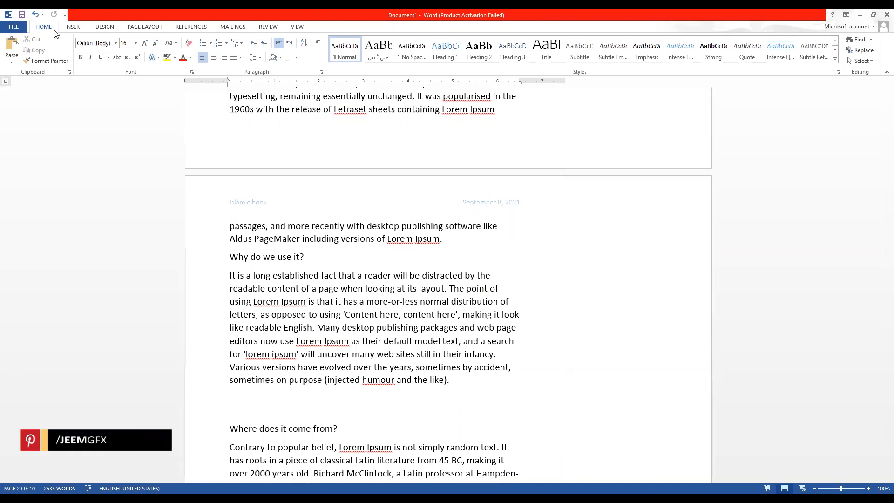
# Switch to the Insert tools and open the footer designs gallery.
pyautogui.click(73, 27)
pyautogui.scroll(-8, 354, 248)
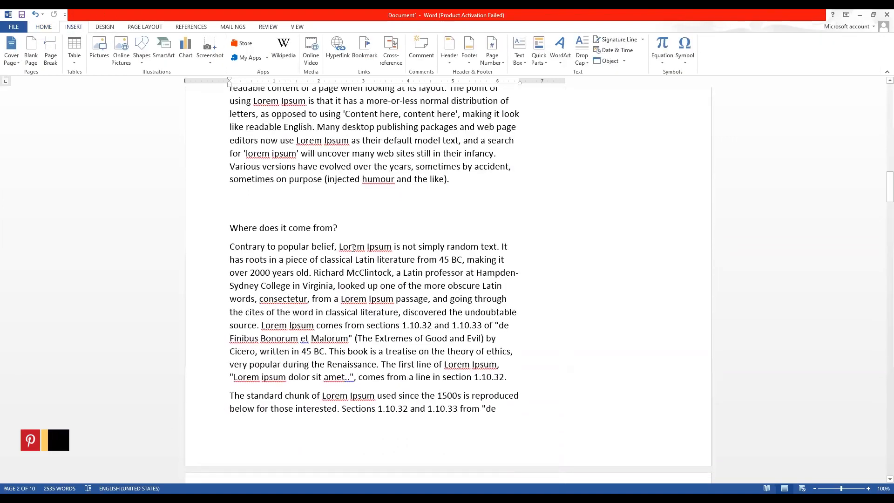
pyautogui.scroll(10, 353, 233)
pyautogui.scroll(-20, 354, 231)
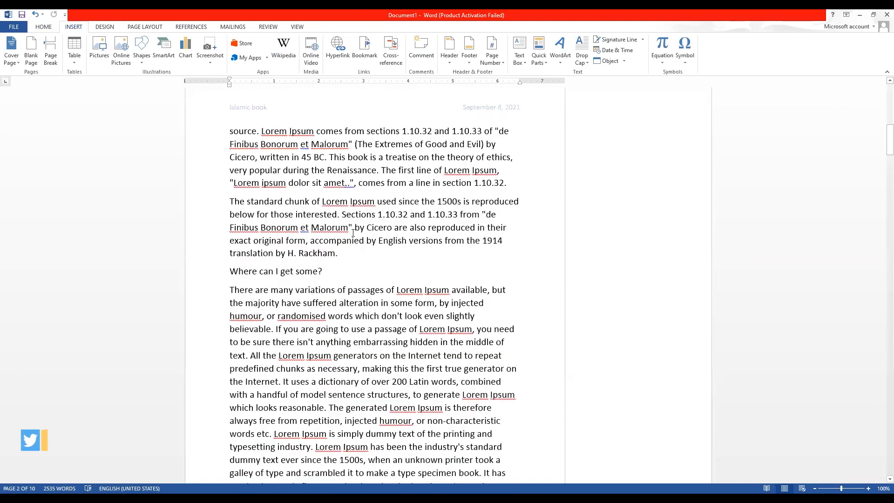
pyautogui.scroll(-13, 353, 233)
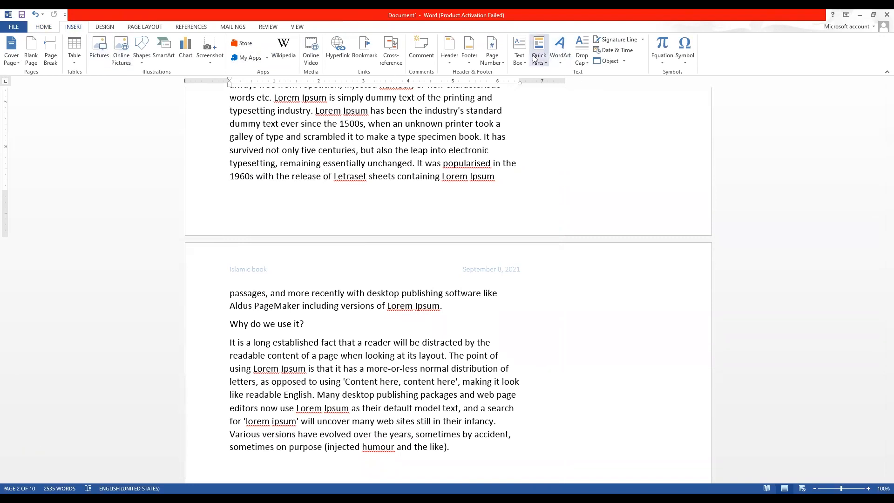
pyautogui.click(465, 59)
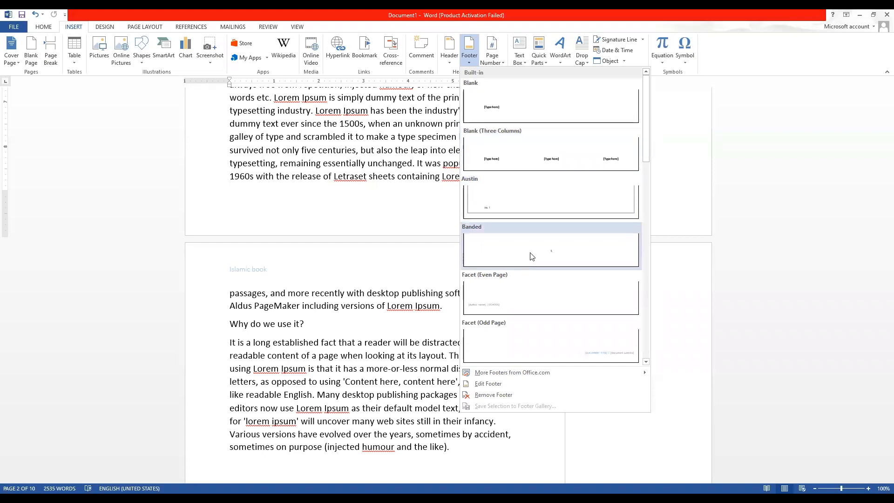
# Insert the Banded footer with centred page numbers on every page.
pyautogui.click(560, 251)
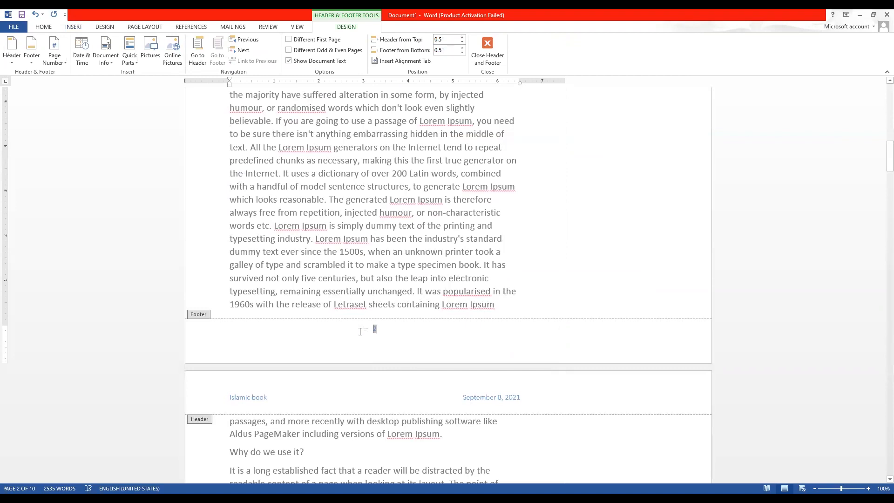
pyautogui.scroll(-15, 360, 331)
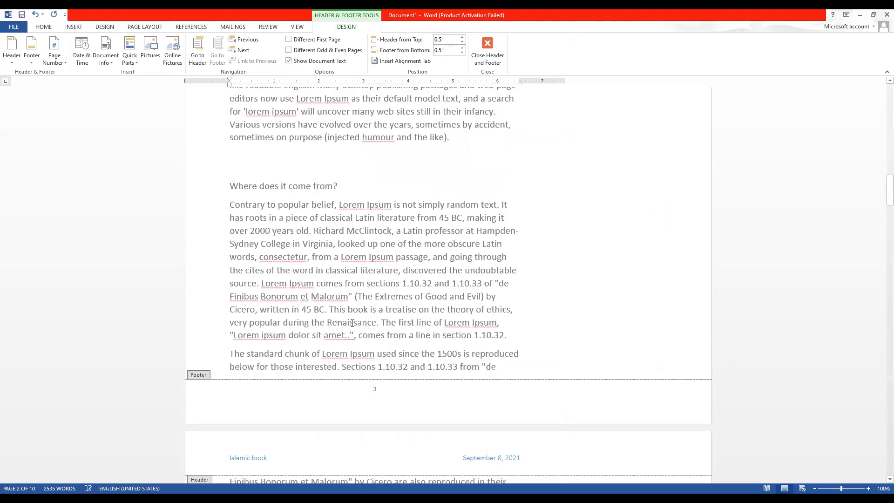
pyautogui.moveTo(365, 268); pyautogui.dragTo(450, 271)
pyautogui.scroll(-15, 451, 274)
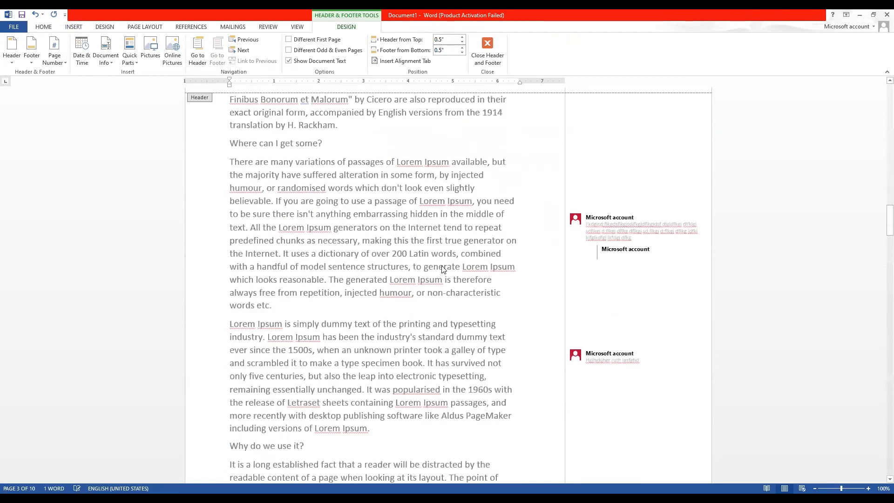
pyautogui.click(377, 247)
pyautogui.scroll(-6, 343, 307)
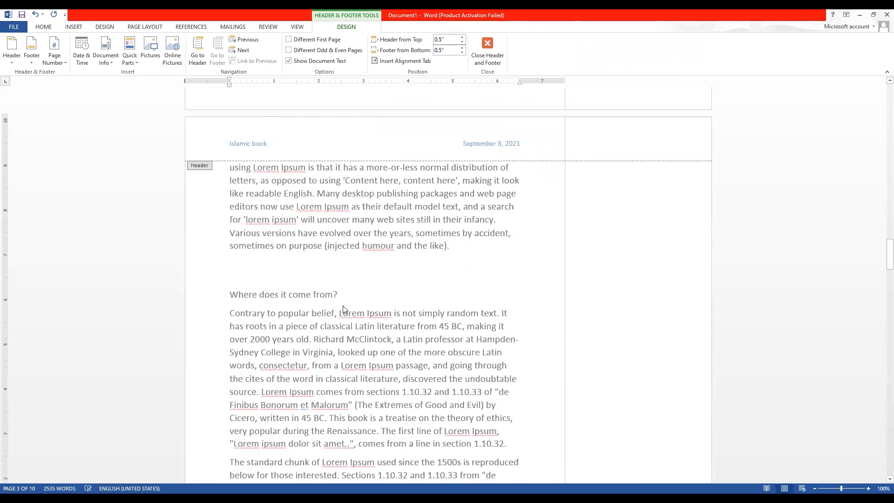
# Close the footer and scroll back up through the pages.
pyautogui.doubleClick(387, 413)
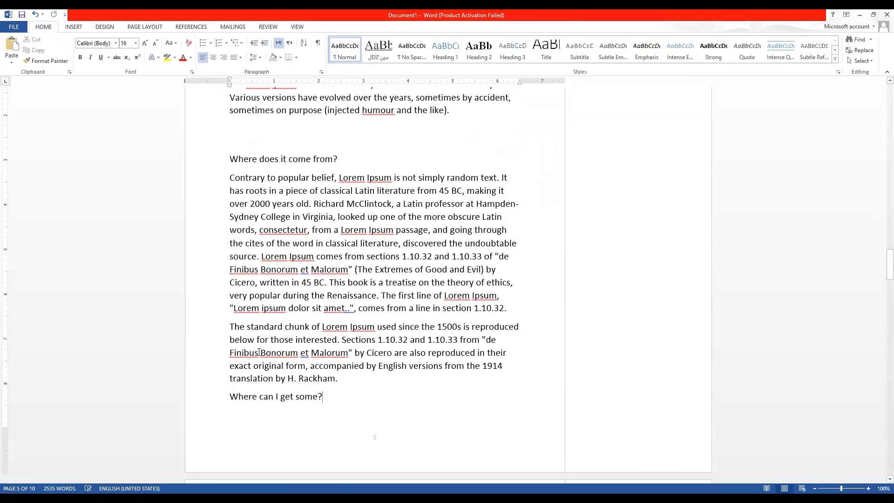
pyautogui.scroll(-3, 283, 348)
pyautogui.scroll(15, 387, 127)
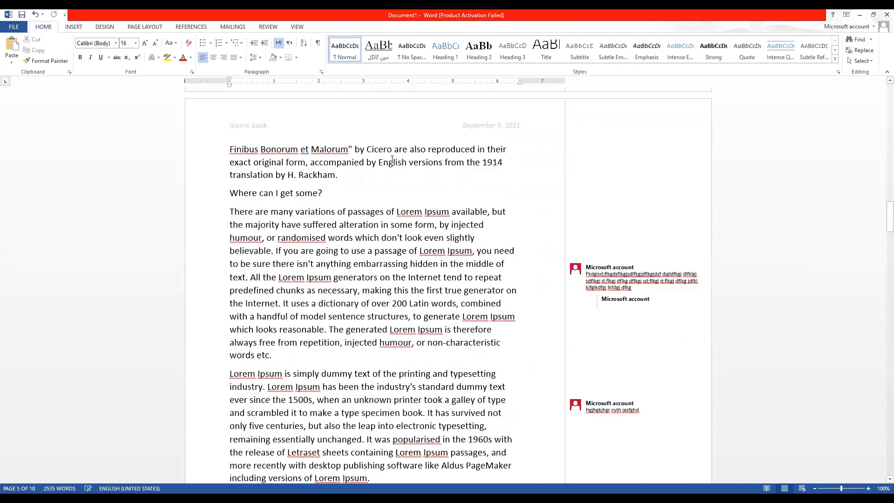
pyautogui.scroll(20, 393, 159)
pyautogui.scroll(7, 332, 157)
pyautogui.click(73, 27)
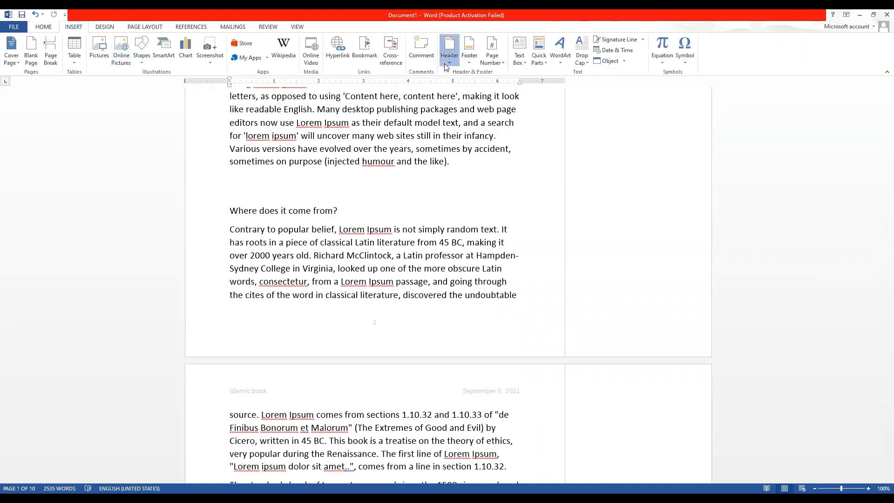
# Browse the header designs gallery and close it without choosing one.
pyautogui.click(450, 48)
pyautogui.scroll(-5, 511, 283)
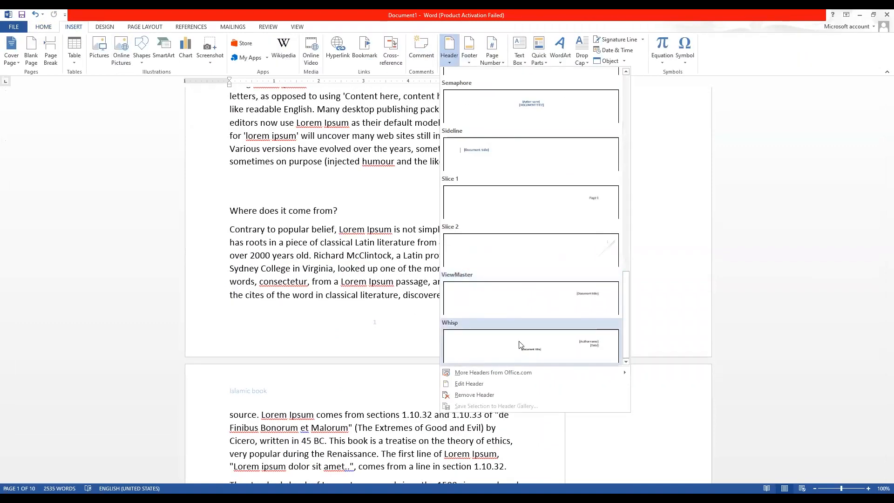
pyautogui.click(365, 159)
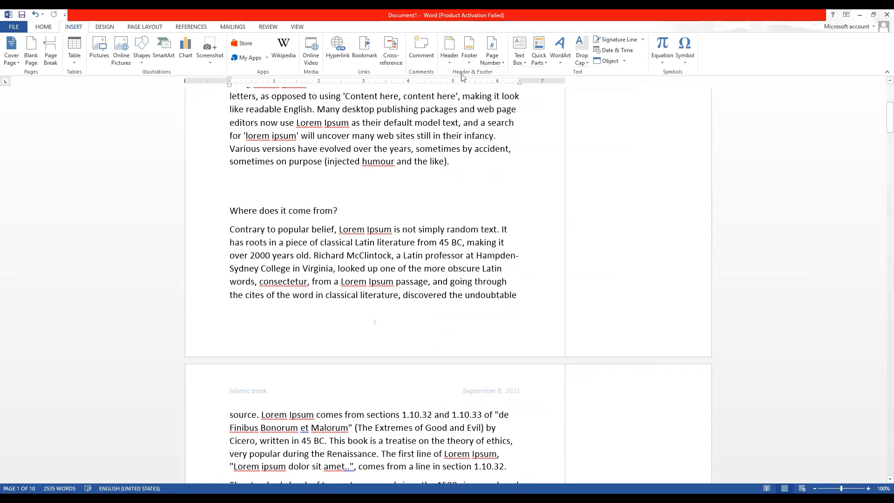
# Add a Brackets 2 page number at the top of each page.
pyautogui.click(486, 66)
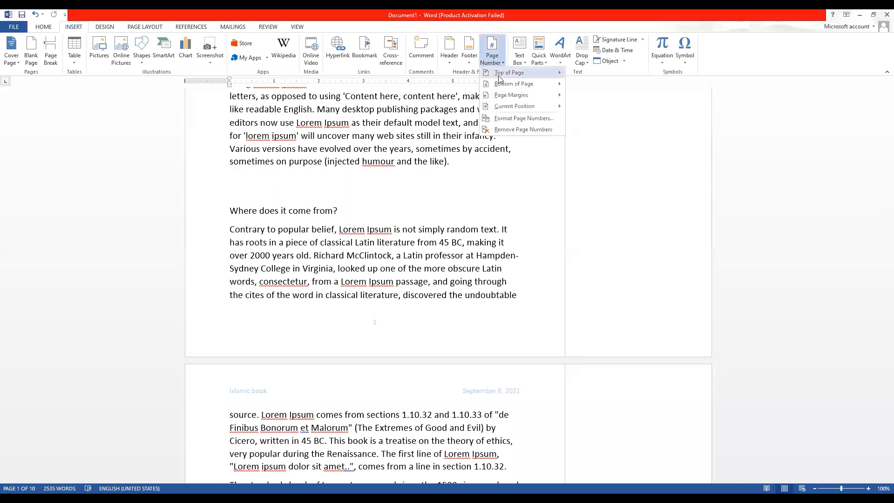
pyautogui.moveTo(517, 77)
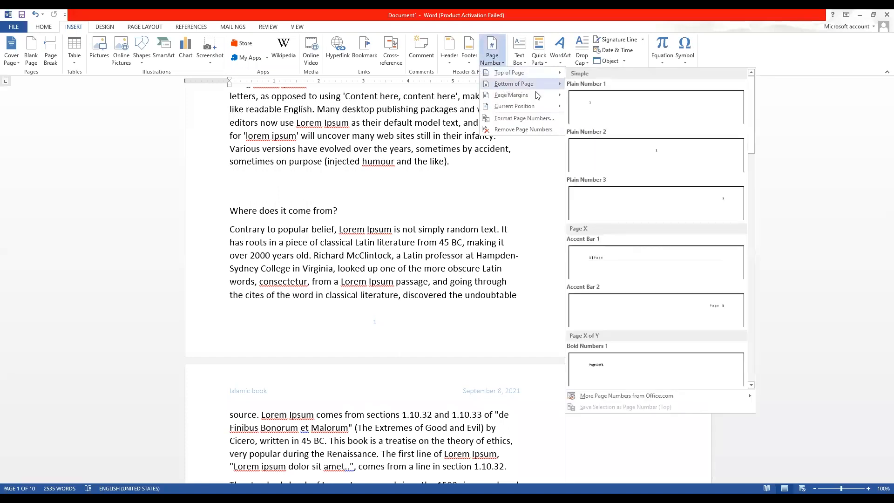
pyautogui.moveTo(517, 101)
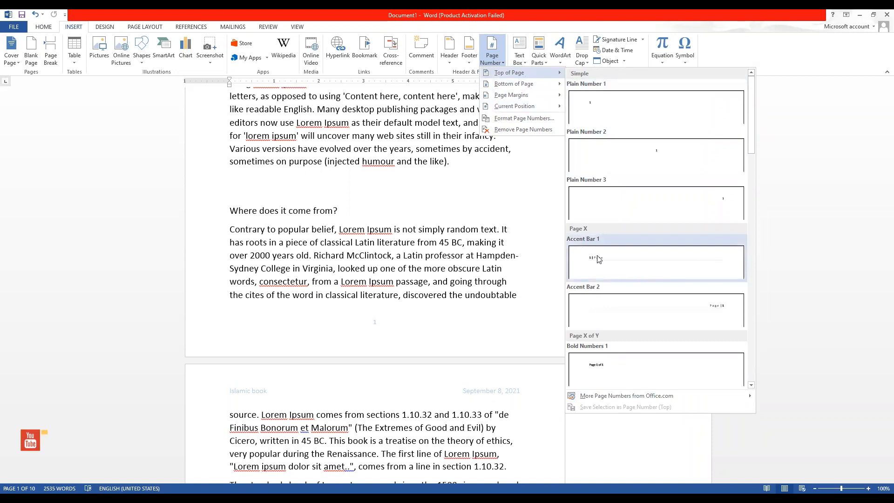
pyautogui.scroll(-6, 601, 259)
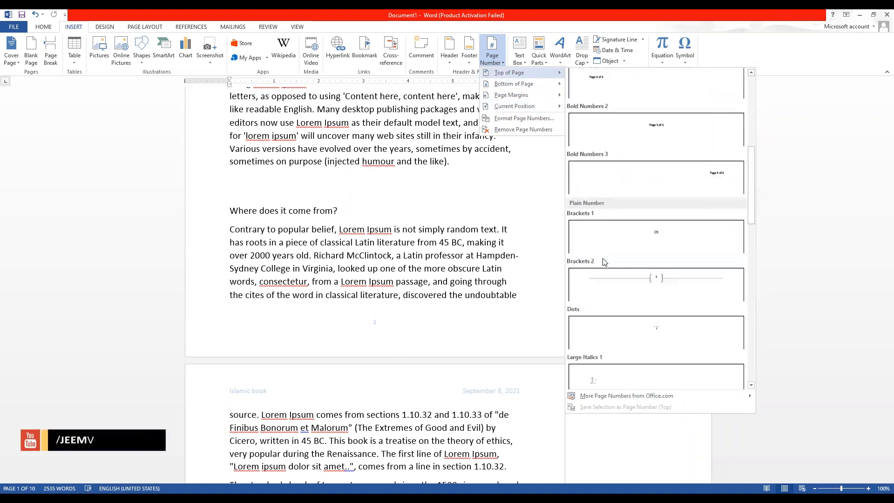
pyautogui.click(620, 289)
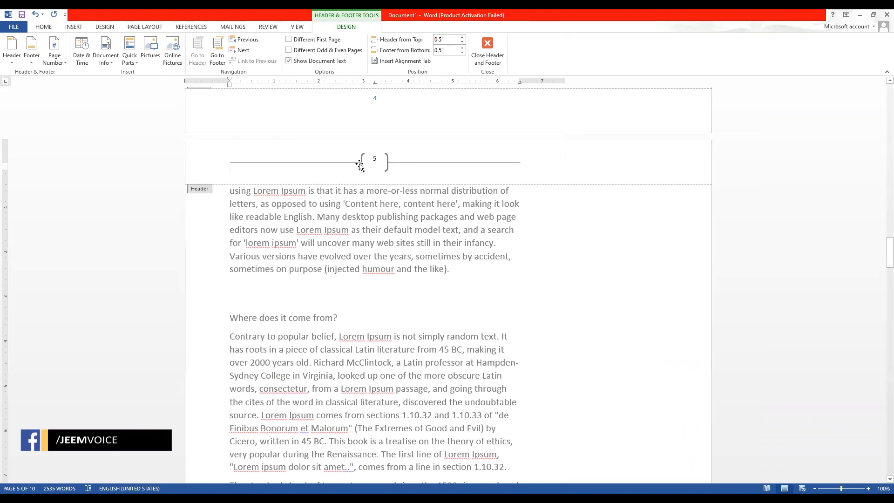
# Scroll through the pages to check the bracketed page-number headers between the two lines.
pyautogui.scroll(-10, 380, 165)
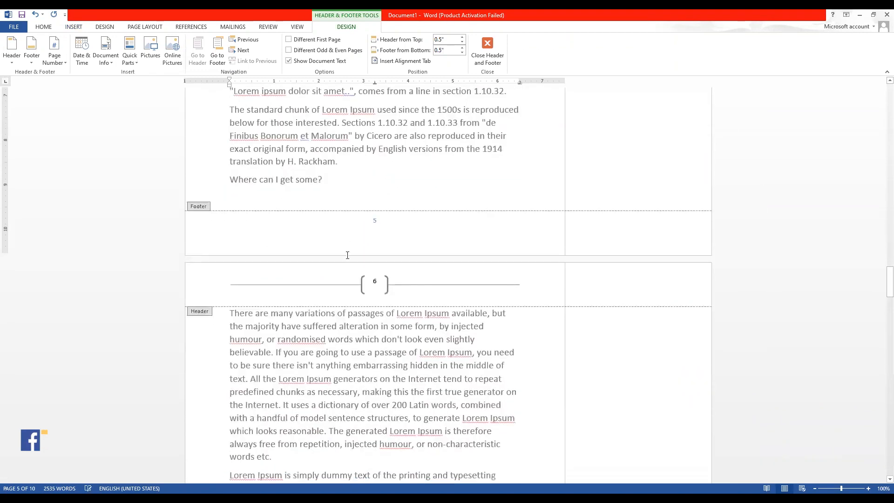
pyautogui.scroll(-12, 376, 295)
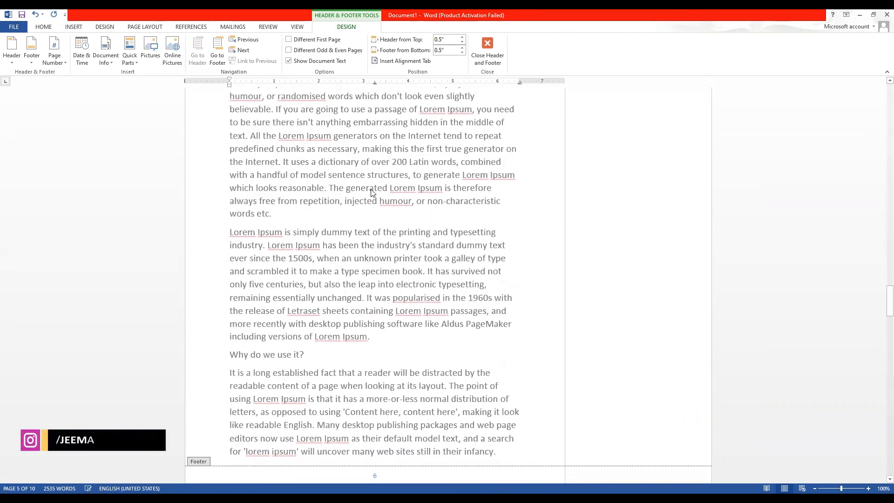
pyautogui.scroll(-11, 366, 222)
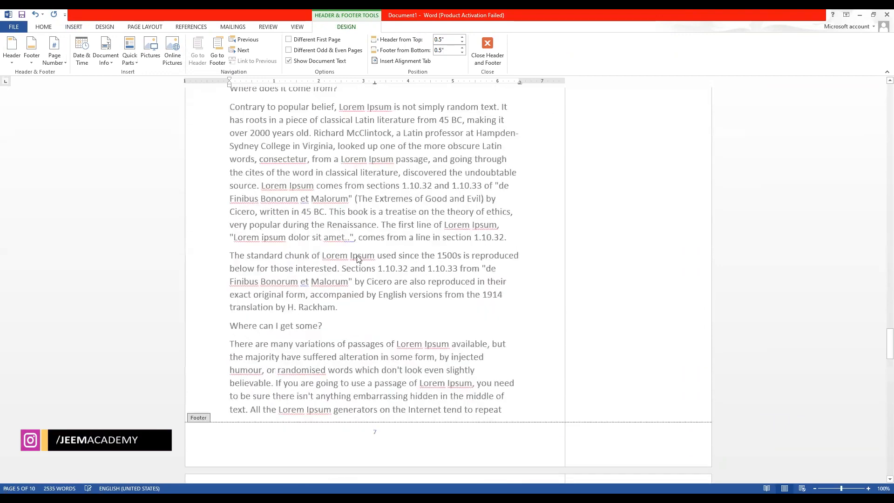
pyautogui.scroll(-6, 354, 251)
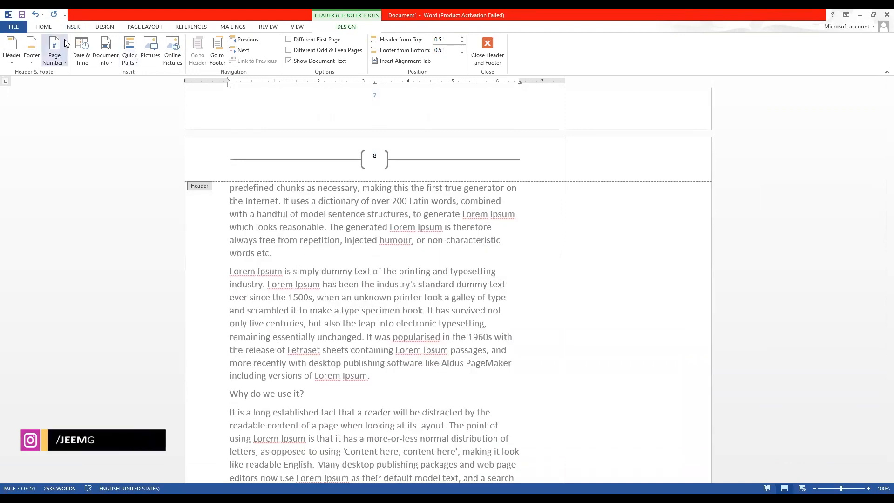
# Browse the footer and page number galleries without applying any changes.
pyautogui.click(52, 28)
pyautogui.click(76, 28)
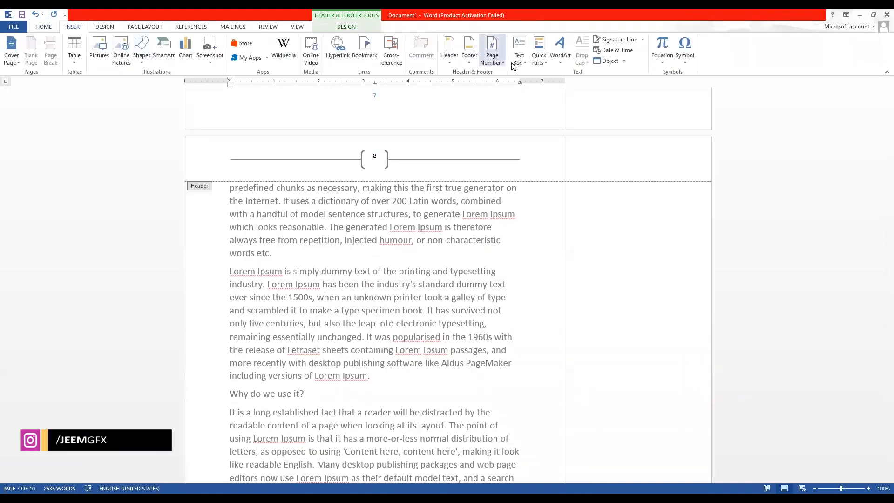
pyautogui.click(477, 63)
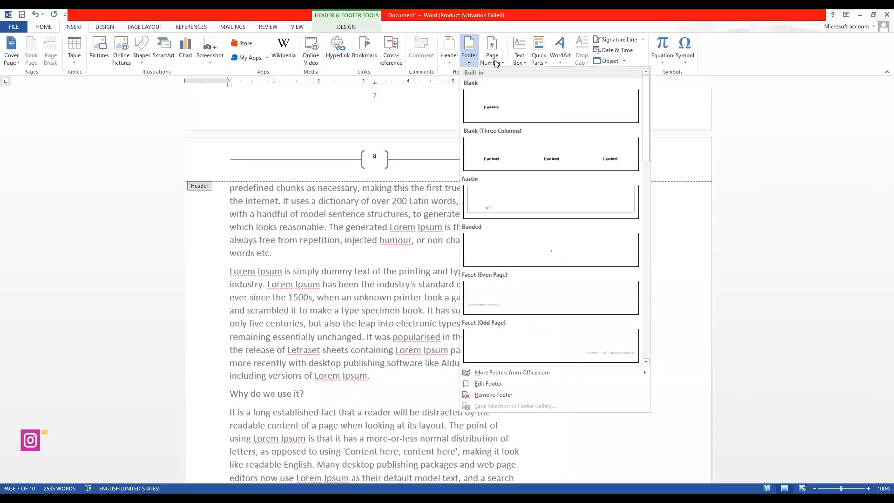
pyautogui.click(498, 60)
pyautogui.click(369, 205)
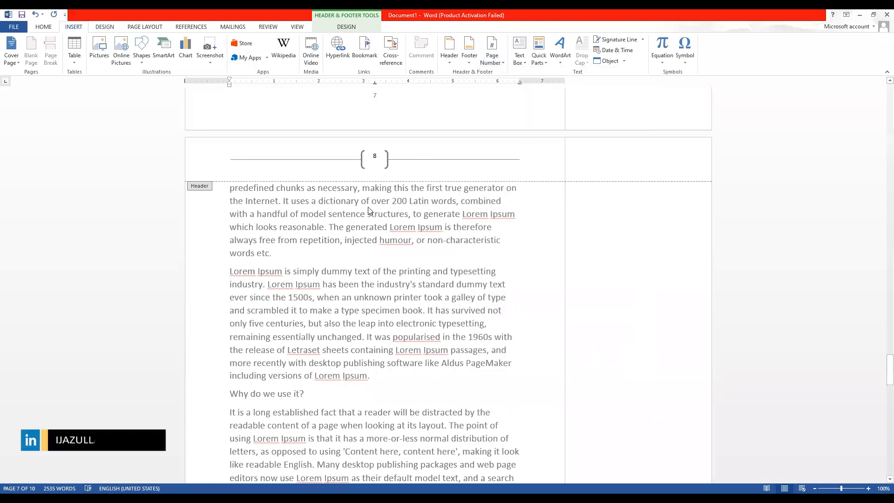
# Leave header editing and return to the body text of the document.
pyautogui.doubleClick(369, 205)
pyautogui.tripleClick(369, 205)
pyautogui.click(454, 239)
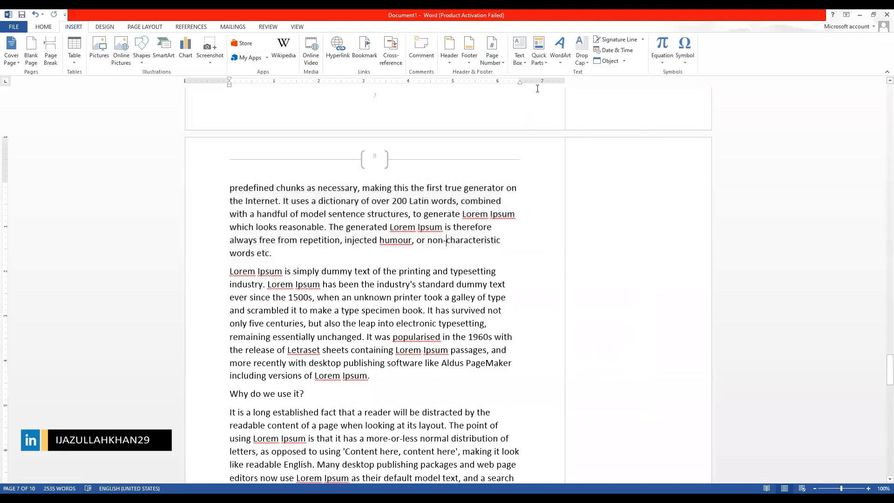
pyautogui.click(518, 63)
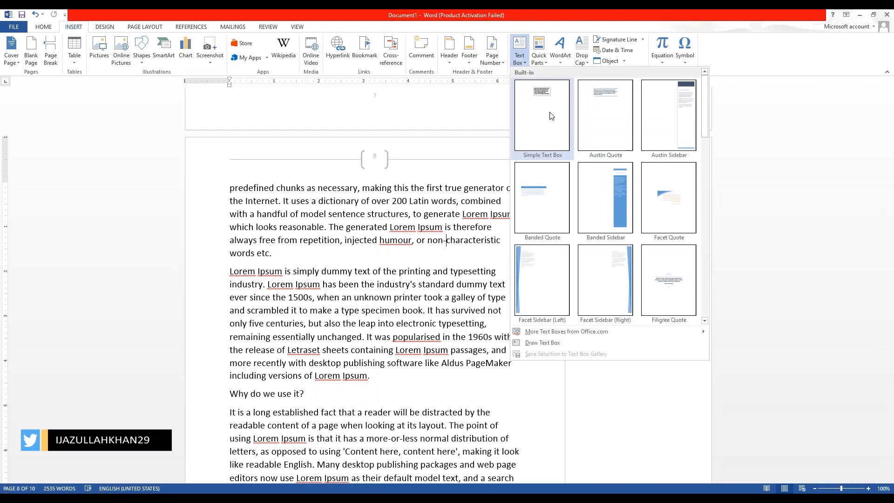
# Insert a Simple Text Box on page 8, its placeholder quote dragged into the body text.
pyautogui.scroll(-5, 604, 175)
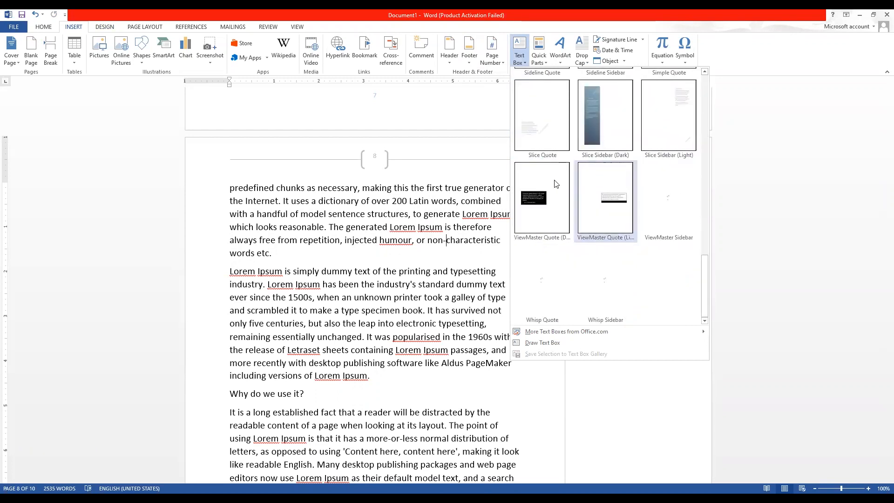
pyautogui.scroll(5, 558, 224)
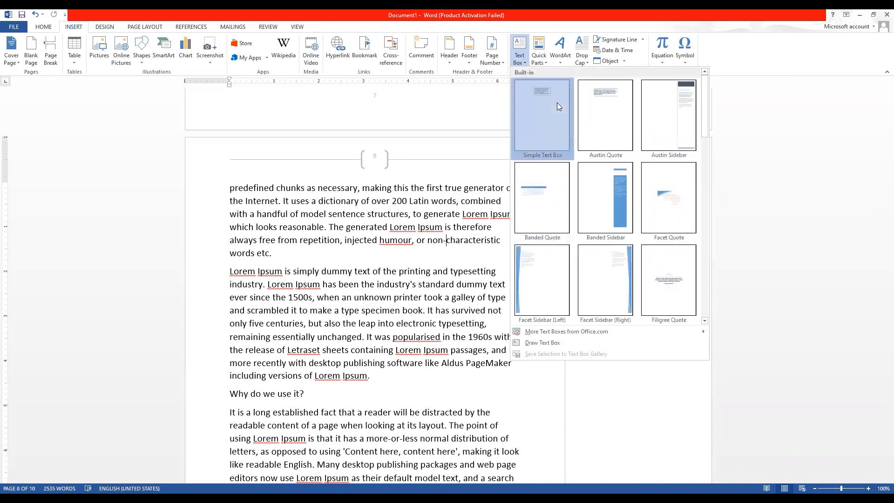
pyautogui.click(558, 103)
pyautogui.moveTo(378, 217); pyautogui.dragTo(371, 269)
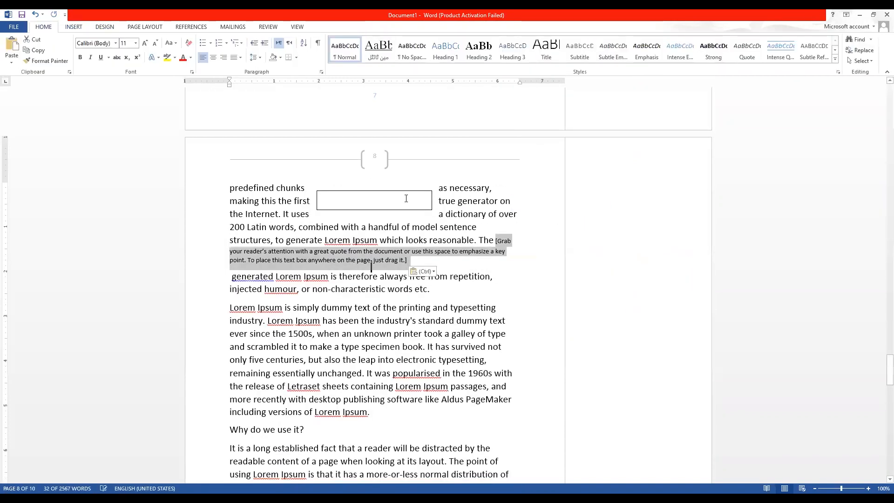
# Undo the stray placeholder move and give the text box Square text wrapping.
pyautogui.click(406, 199)
pyautogui.hotkey('ctrl', 'z')
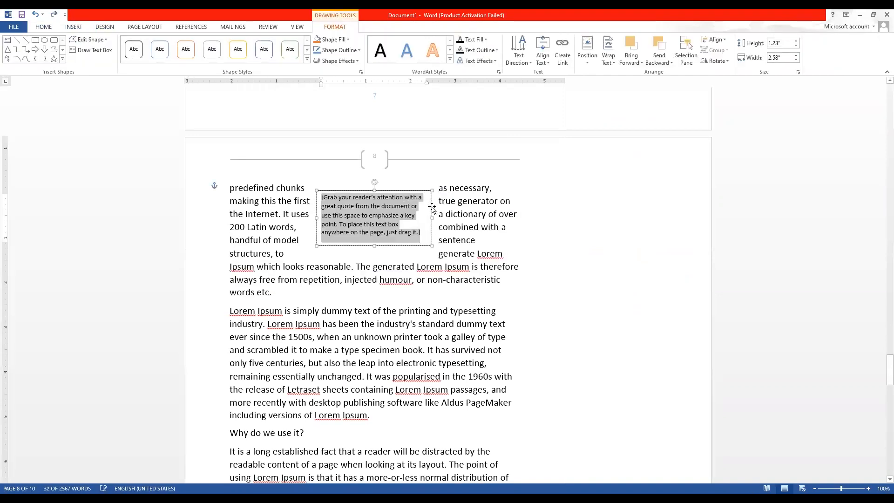
pyautogui.click(394, 190)
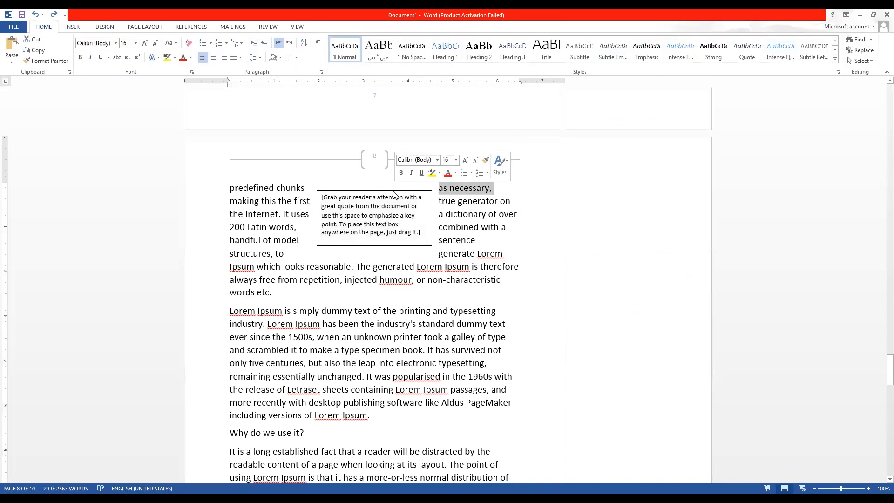
pyautogui.click(394, 191)
pyautogui.click(445, 198)
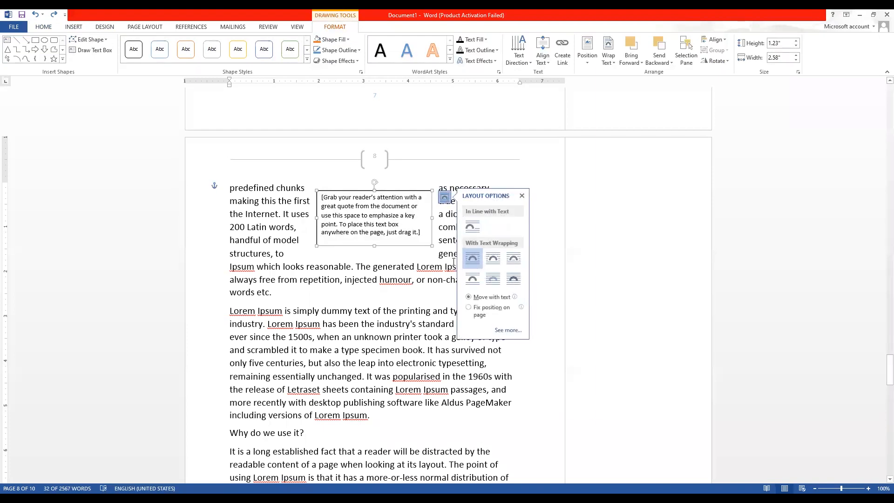
pyautogui.click(493, 258)
pyautogui.click(356, 235)
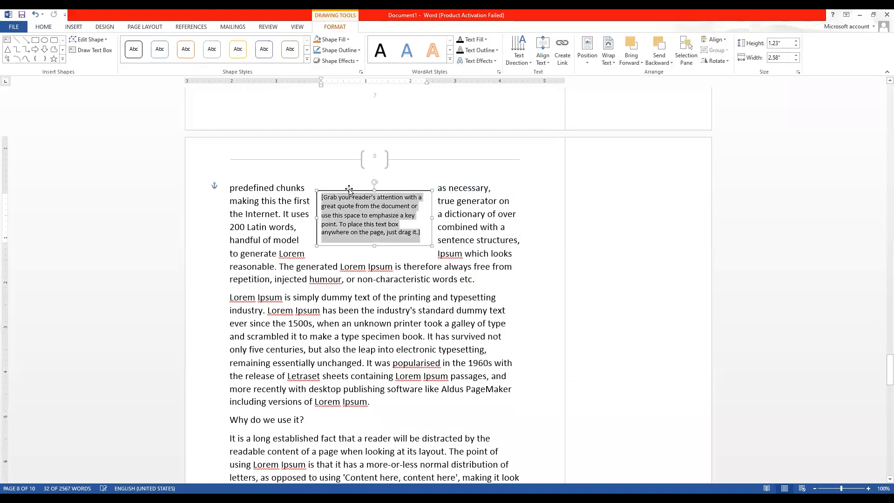
# Move the pull-quote box down into the 'Lorem Ipsum is simply dummy text' paragraph.
pyautogui.moveTo(349, 190); pyautogui.dragTo(336, 303)
pyautogui.click(336, 329)
pyautogui.click(258, 288)
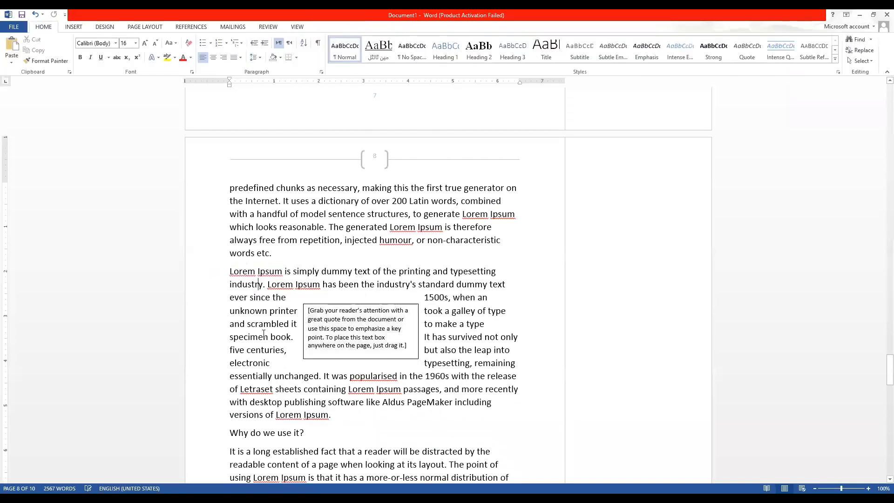
pyautogui.click(302, 336)
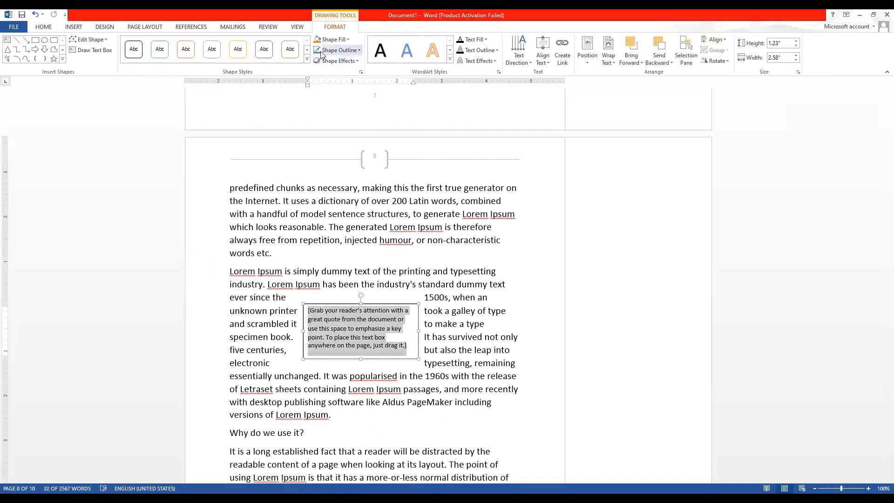
pyautogui.click(337, 50)
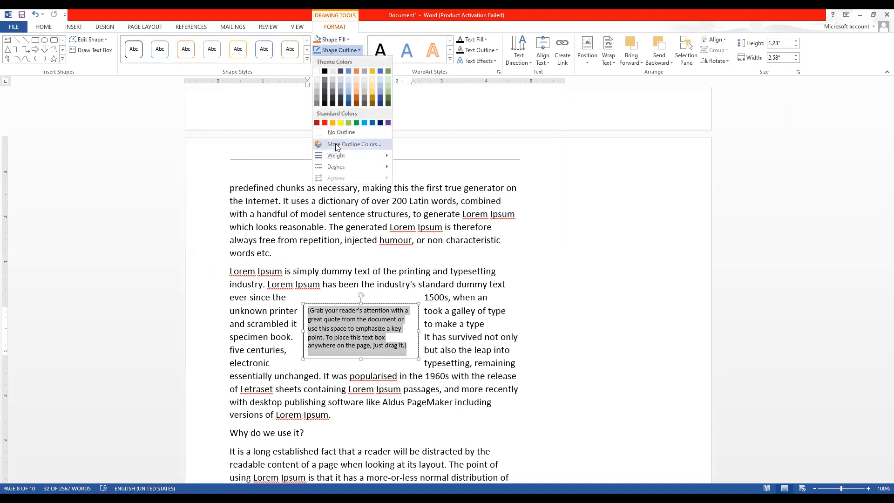
# Apply the solid black shape style to the pull-quote box, giving it white text.
pyautogui.click(307, 59)
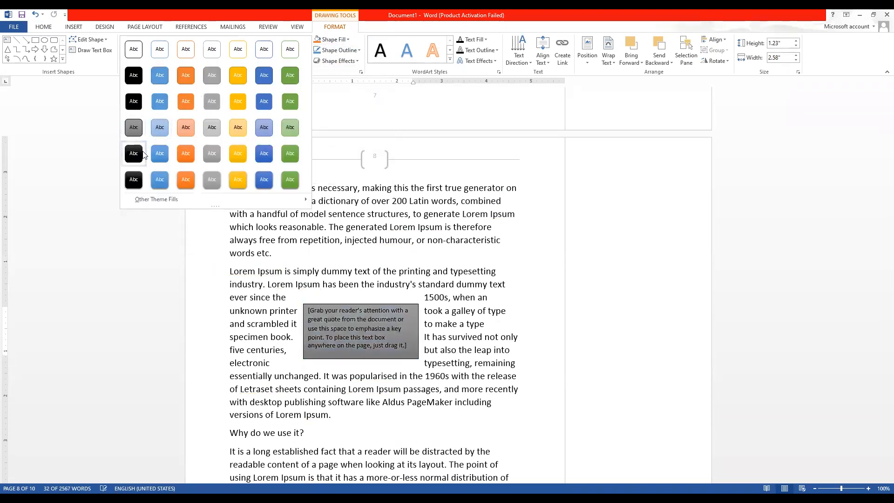
pyautogui.click(141, 180)
pyautogui.click(278, 325)
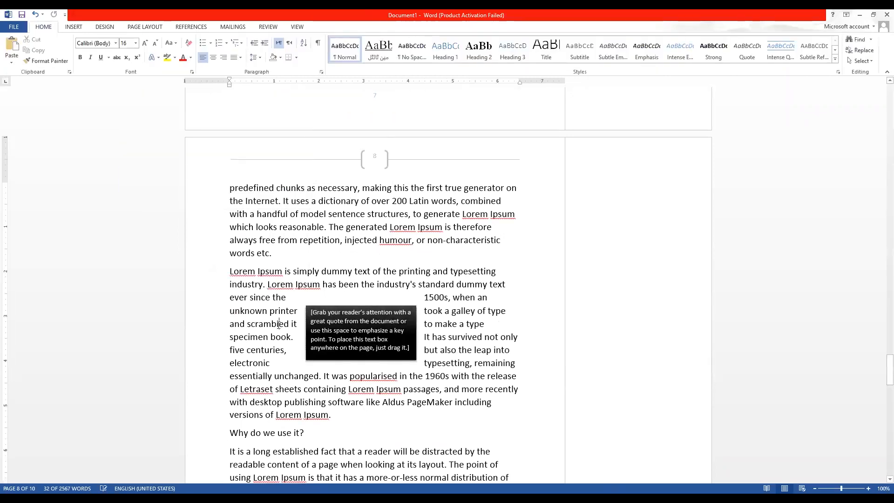
pyautogui.click(353, 321)
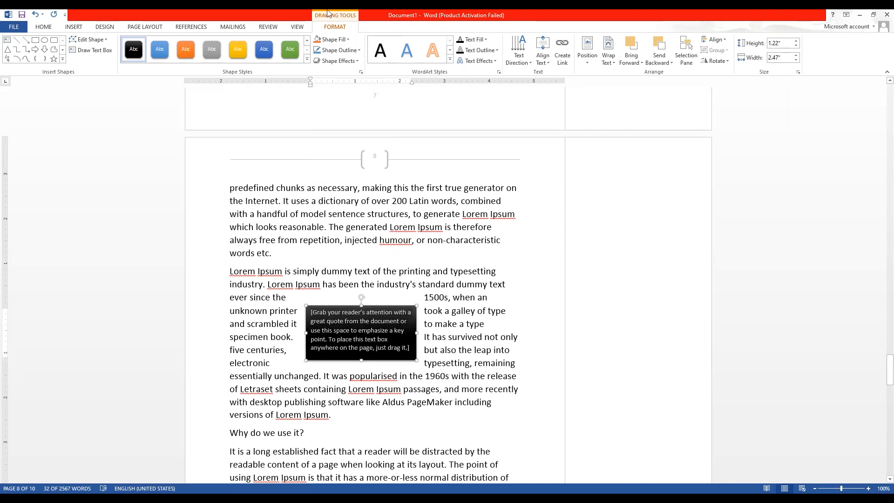
pyautogui.click(76, 27)
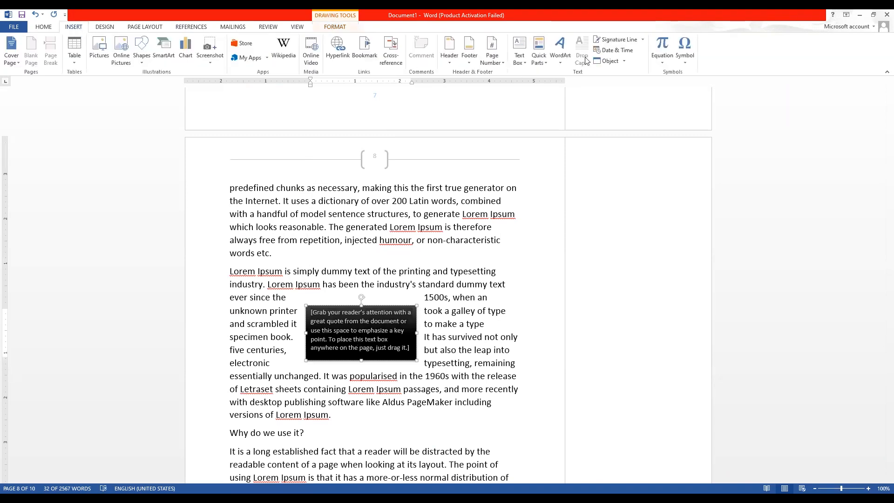
pyautogui.click(520, 56)
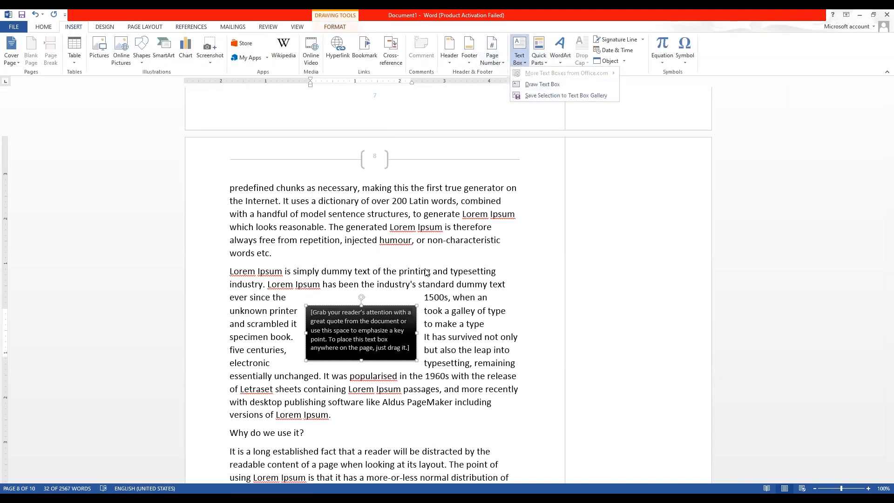
pyautogui.click(429, 257)
pyautogui.click(349, 252)
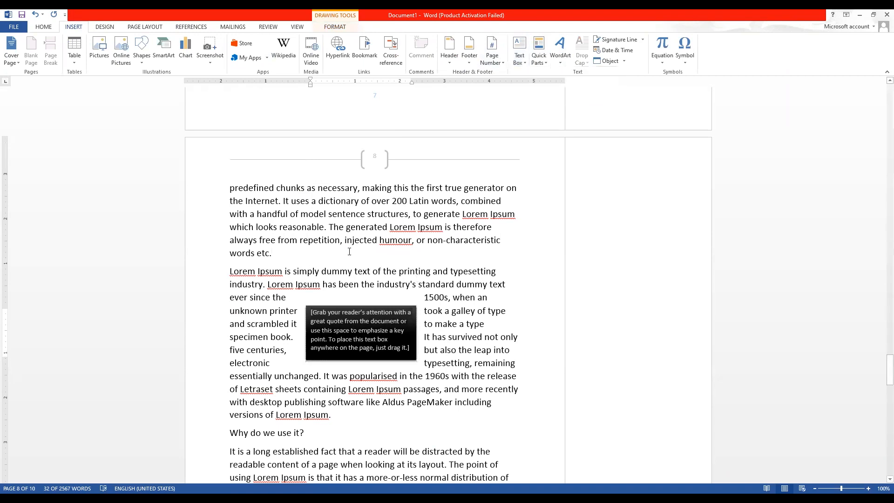
pyautogui.click(352, 345)
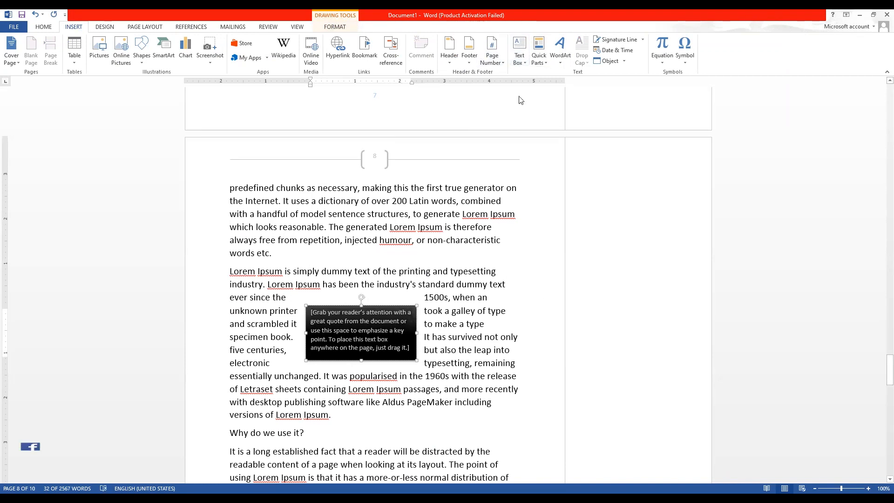
pyautogui.click(537, 63)
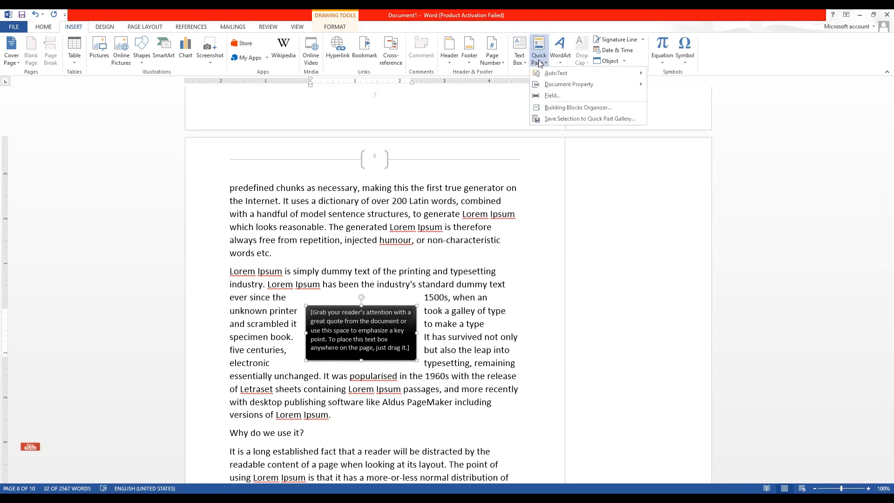
# Browse the Quick Parts, WordArt and Text Effects galleries without applying anything.
pyautogui.moveTo(577, 74)
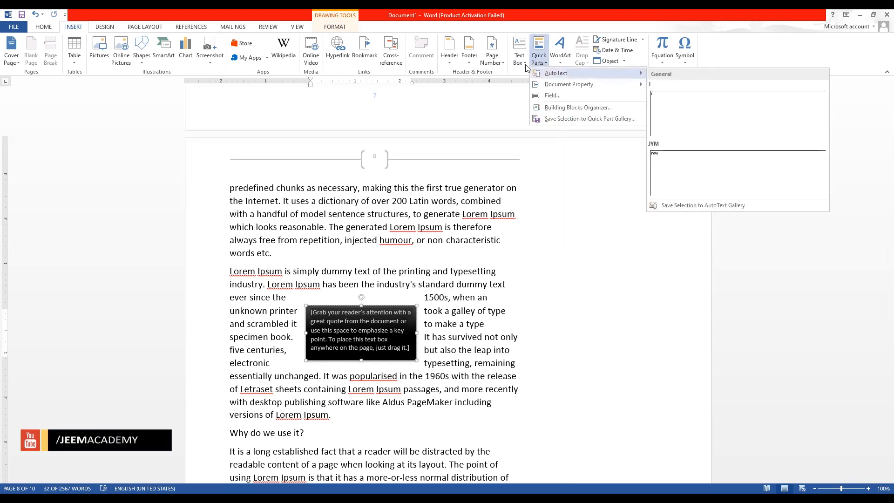
pyautogui.click(376, 318)
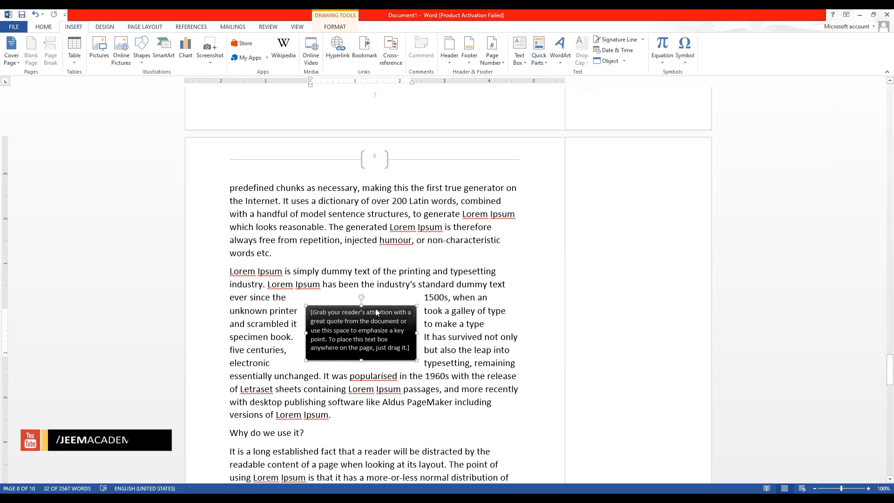
pyautogui.click(561, 64)
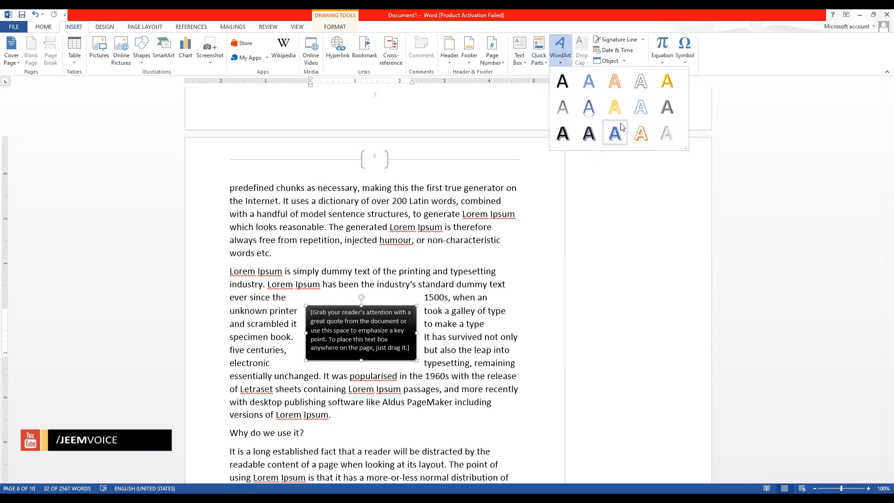
pyautogui.click(43, 26)
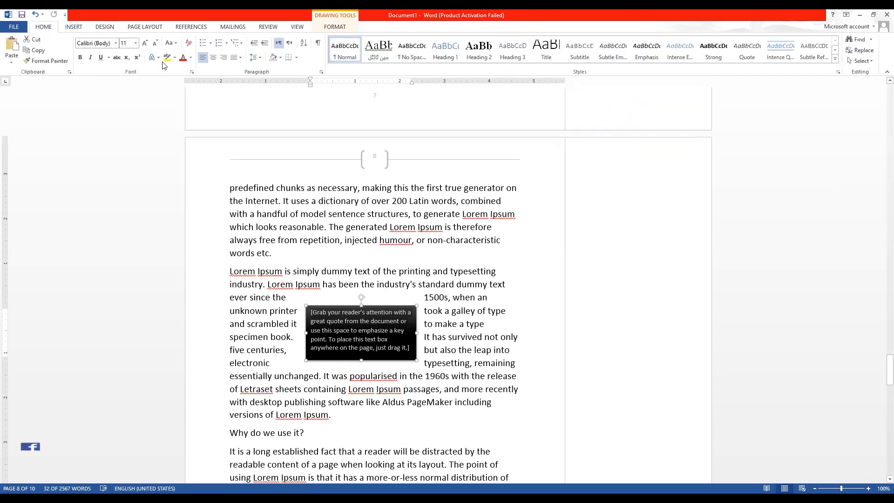
pyautogui.click(154, 57)
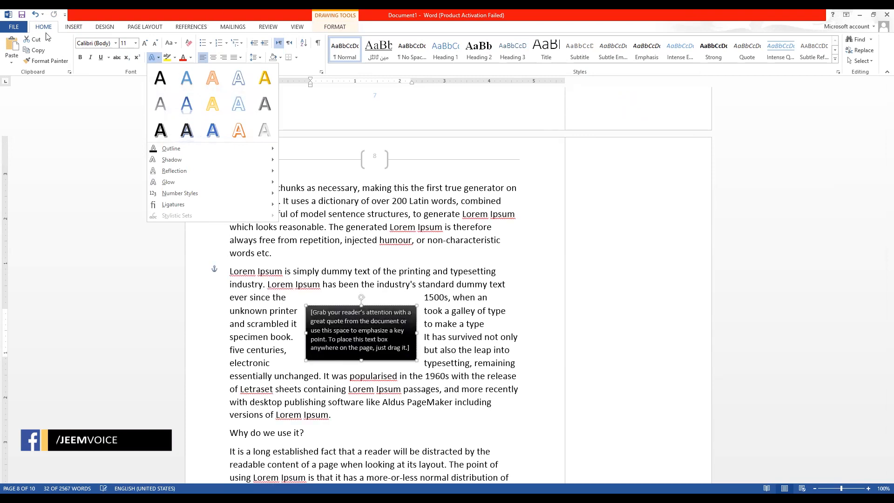
pyautogui.click(73, 26)
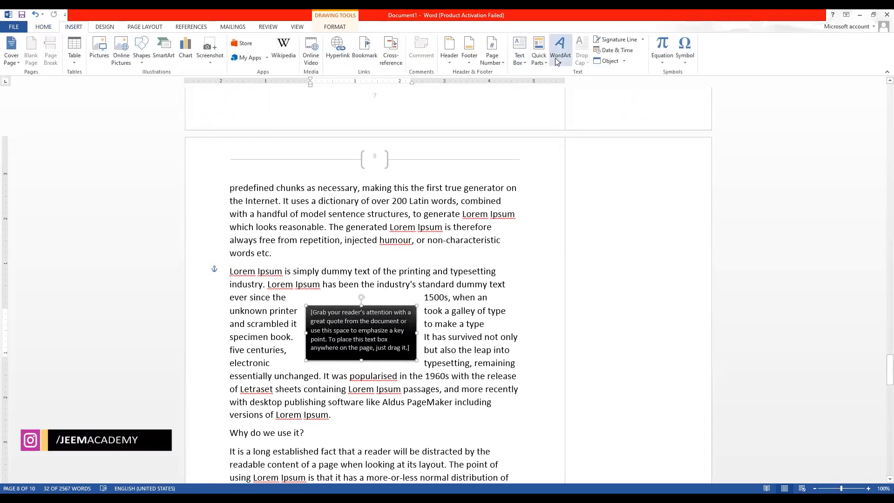
# Select the paragraph at the top of page 8 and bring up the Drop Cap choices.
pyautogui.click(308, 214)
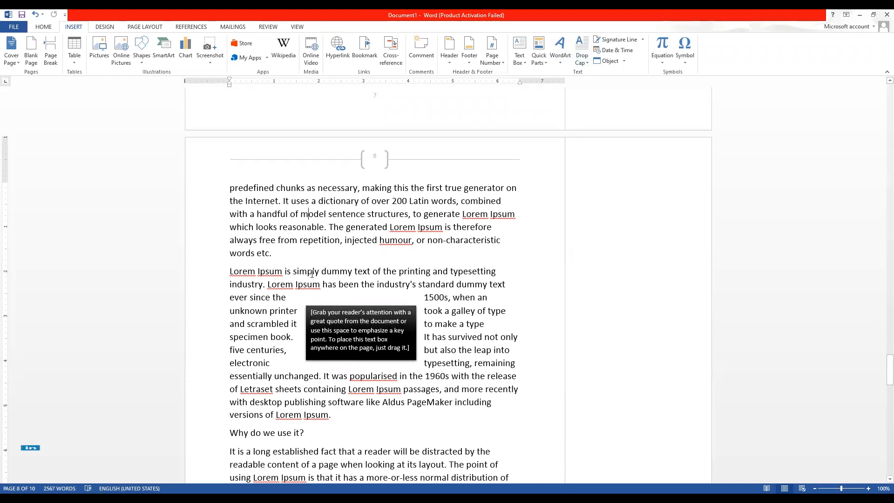
pyautogui.scroll(1, 312, 273)
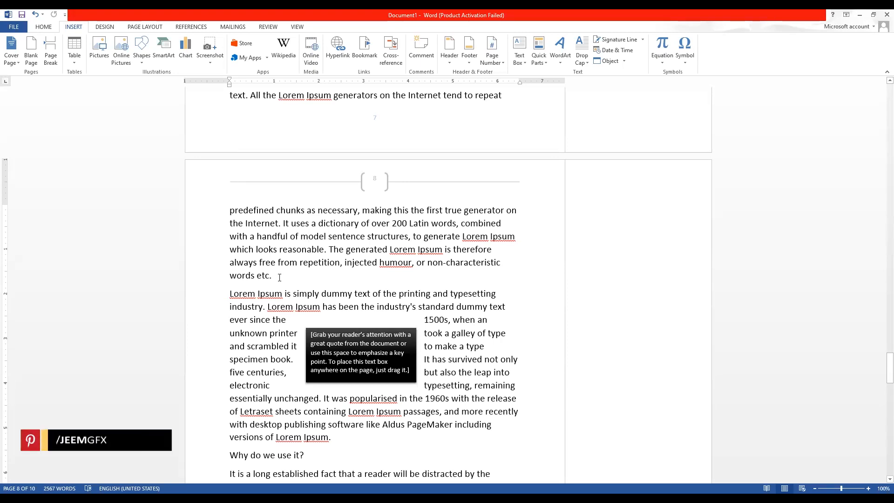
pyautogui.moveTo(280, 278); pyautogui.dragTo(229, 205)
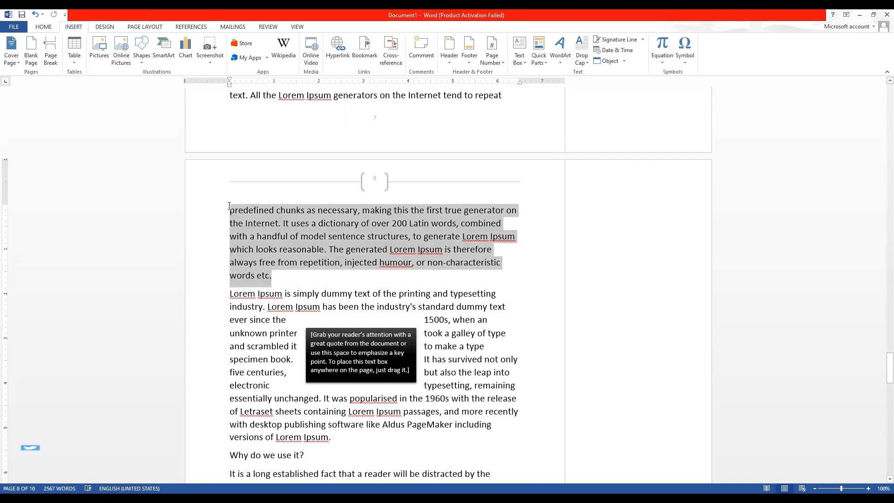
pyautogui.click(559, 56)
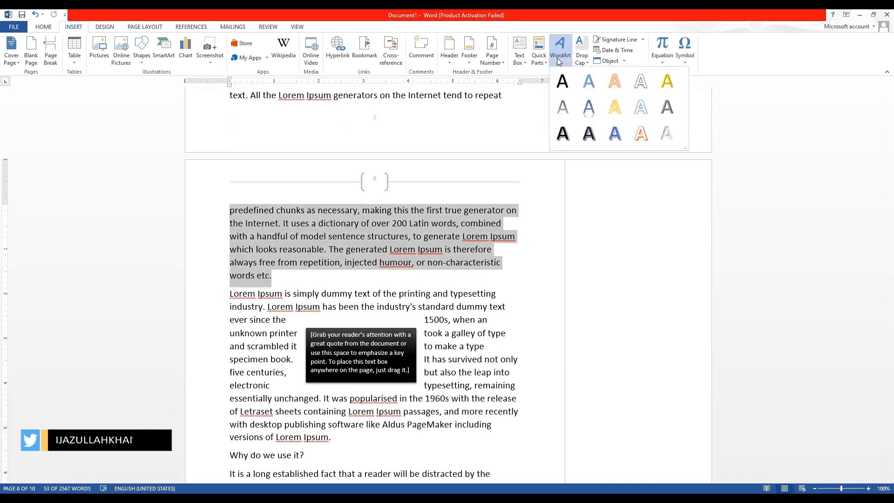
pyautogui.click(581, 62)
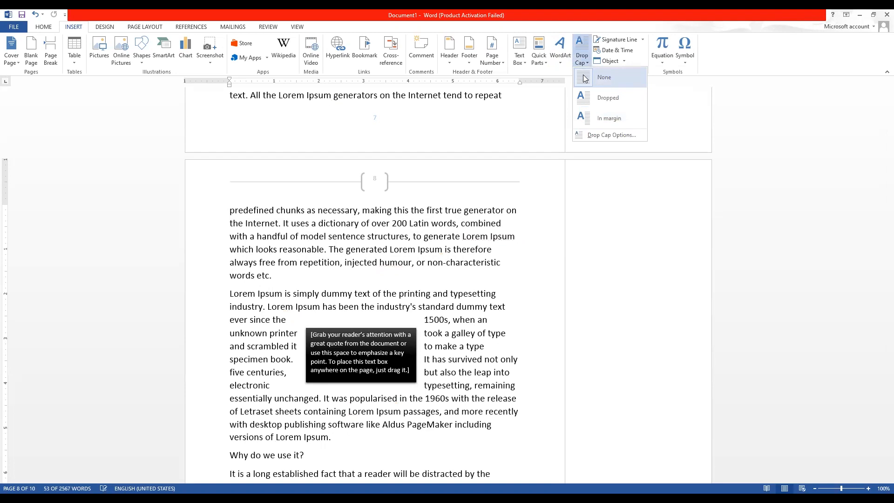
# Insert a page break after 'slightly' so 'believable…' starts page 8.
pyautogui.scroll(5, 281, 197)
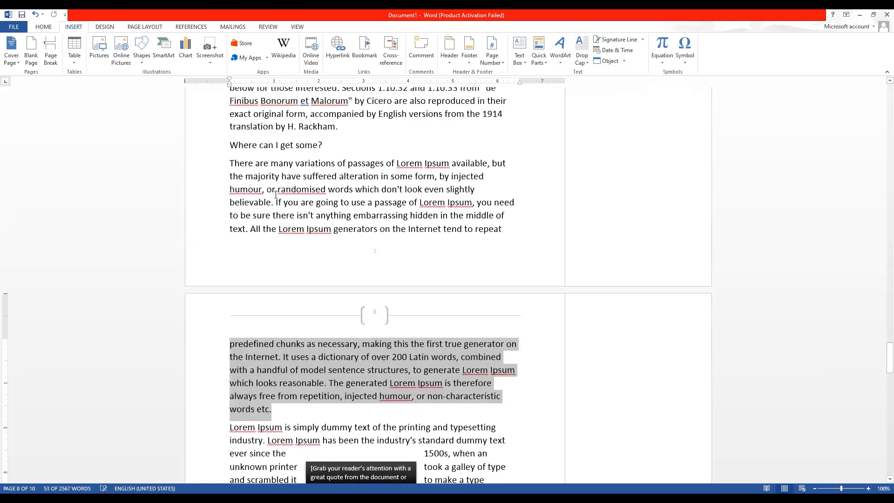
pyautogui.click(231, 229)
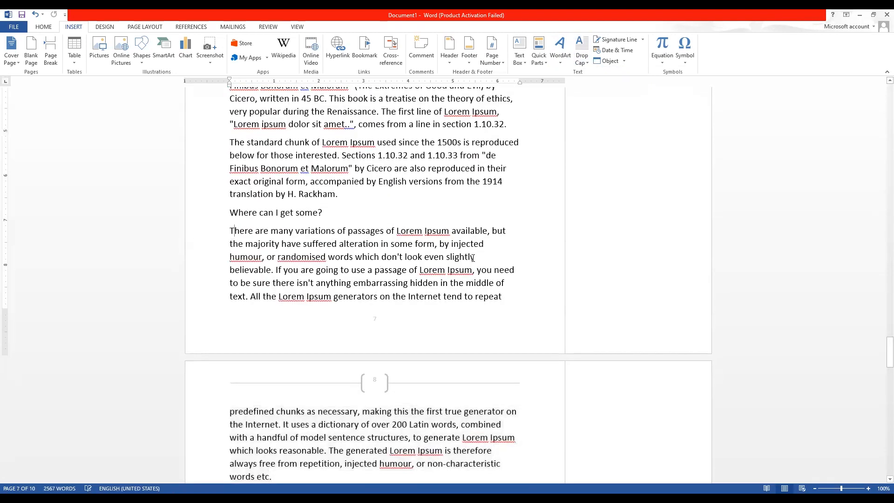
pyautogui.hotkey('ctrl', 'Return')
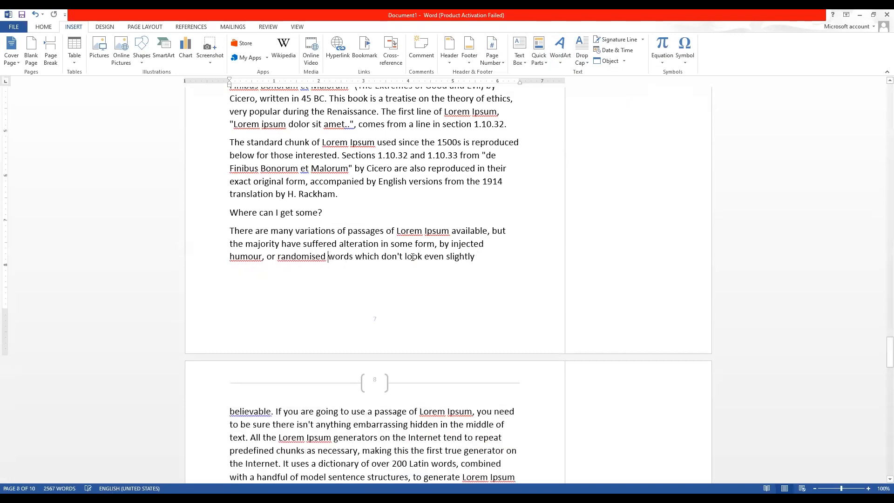
# Try a Dropped drop cap on the paragraph under 'Where can I get some?', then undo it.
pyautogui.moveTo(486, 259); pyautogui.dragTo(486, 222)
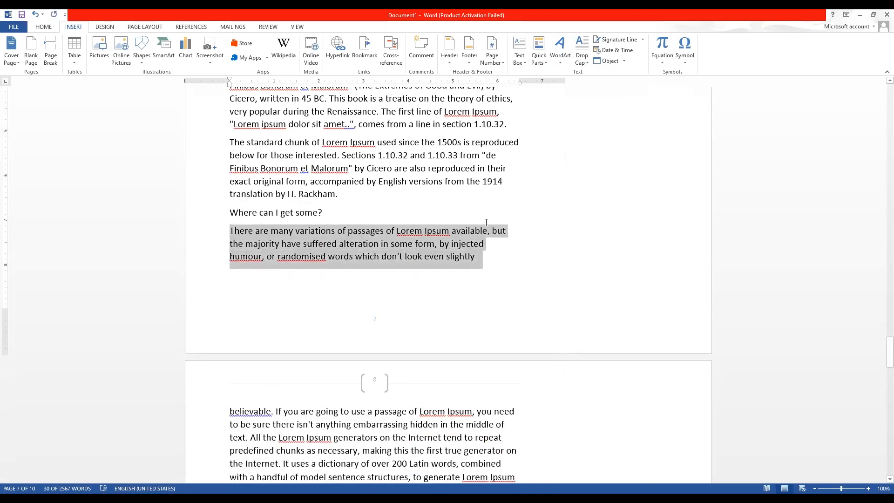
pyautogui.click(582, 52)
pyautogui.click(585, 101)
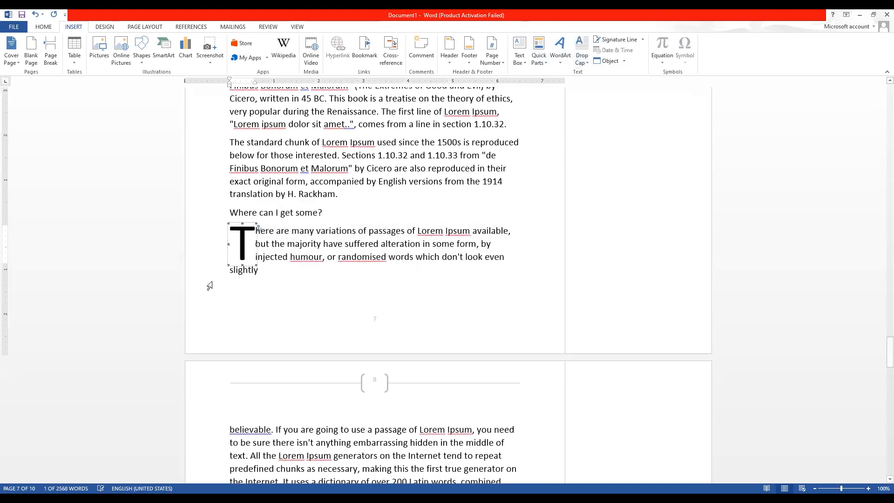
pyautogui.click(295, 244)
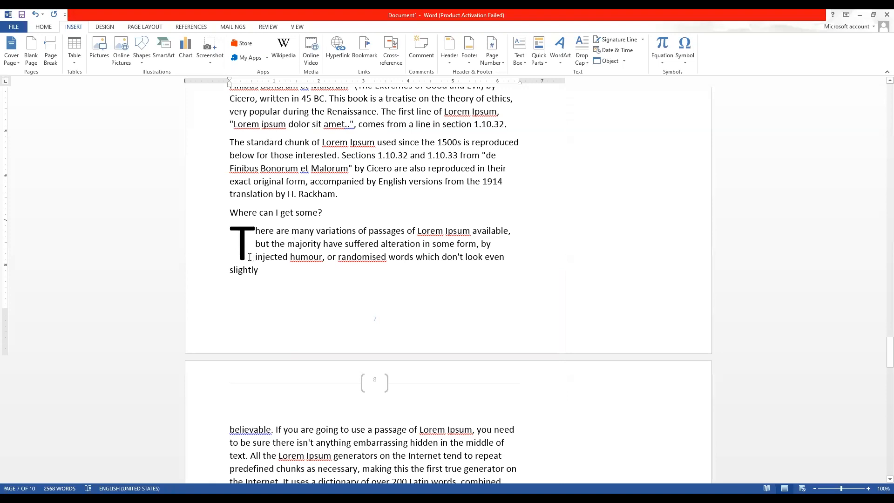
pyautogui.hotkey('ctrl', 'z')
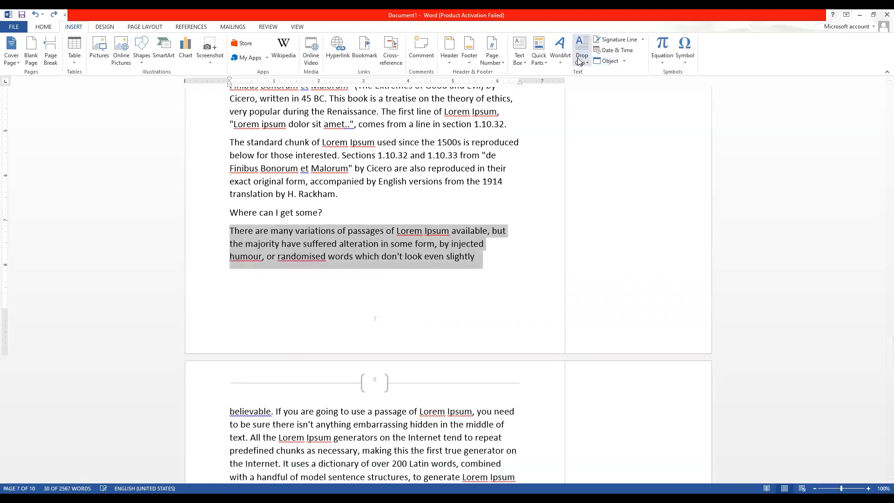
# Select the paragraph beginning 'Contrary to popular belief'.
pyautogui.scroll(2, 270, 184)
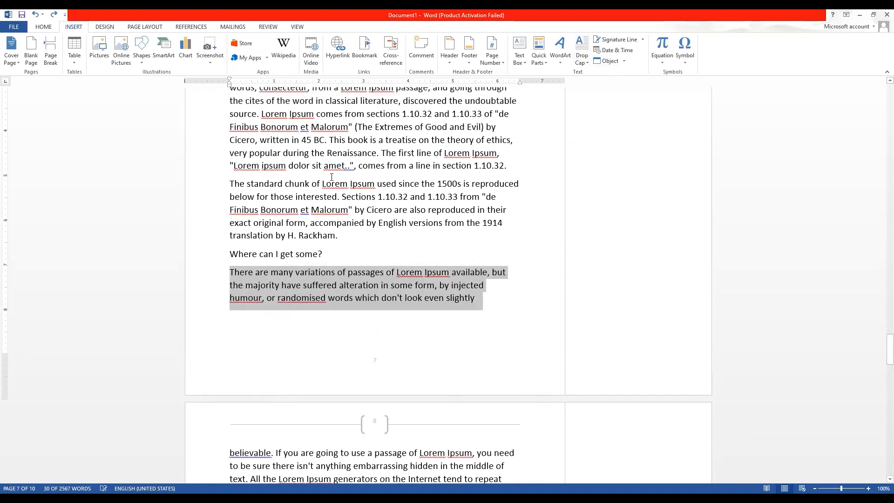
pyautogui.scroll(3, 270, 184)
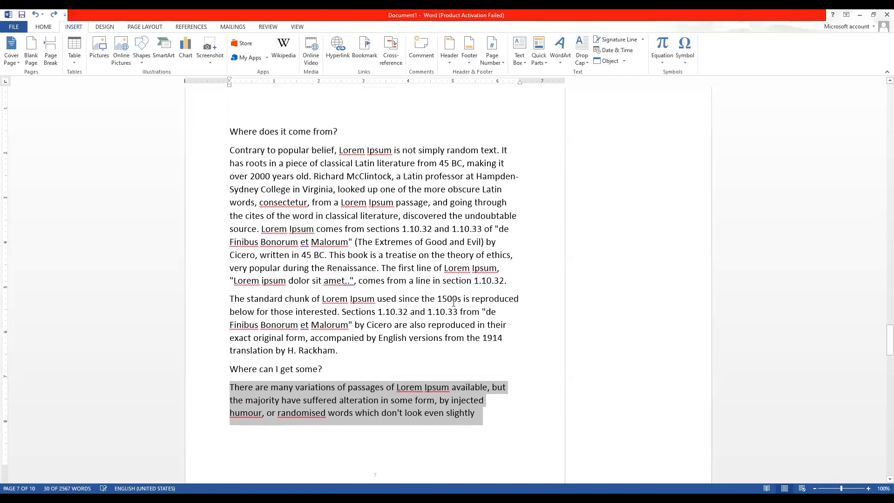
pyautogui.moveTo(508, 281); pyautogui.dragTo(336, 282)
pyautogui.click(231, 150)
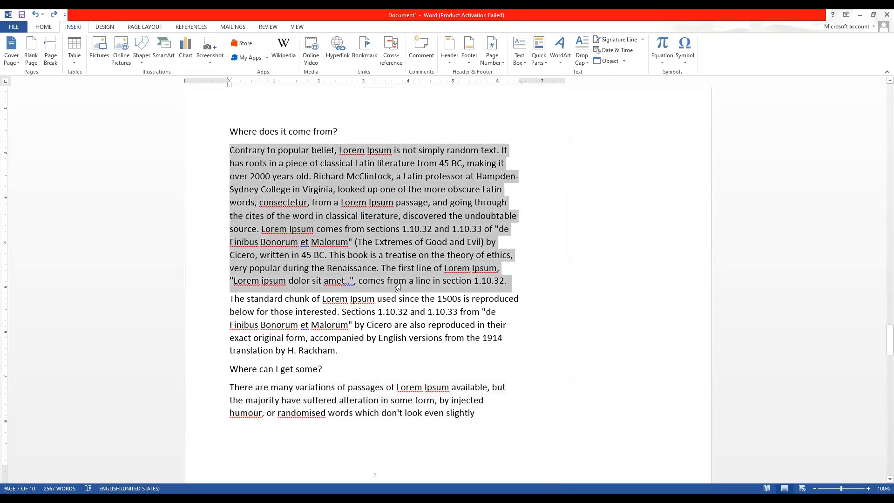
# Give the 'Contrary to popular belief' paragraph a Dropped capital C and reselect it.
pyautogui.click(582, 54)
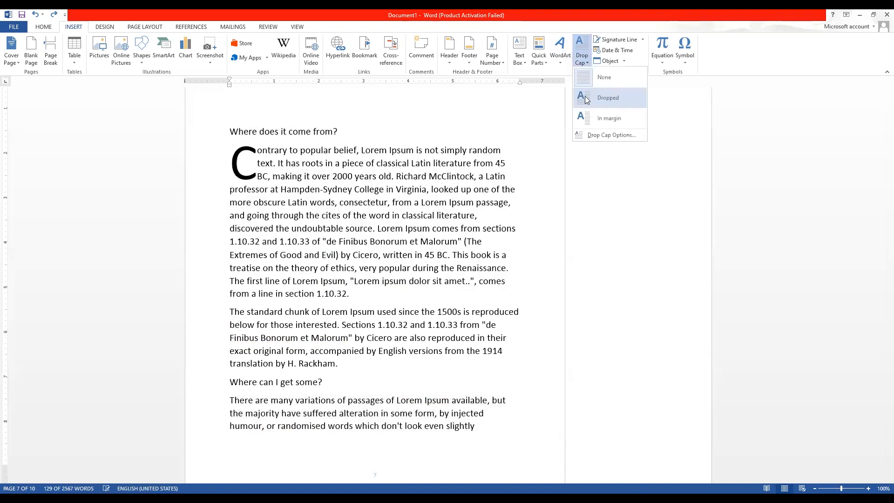
pyautogui.click(586, 99)
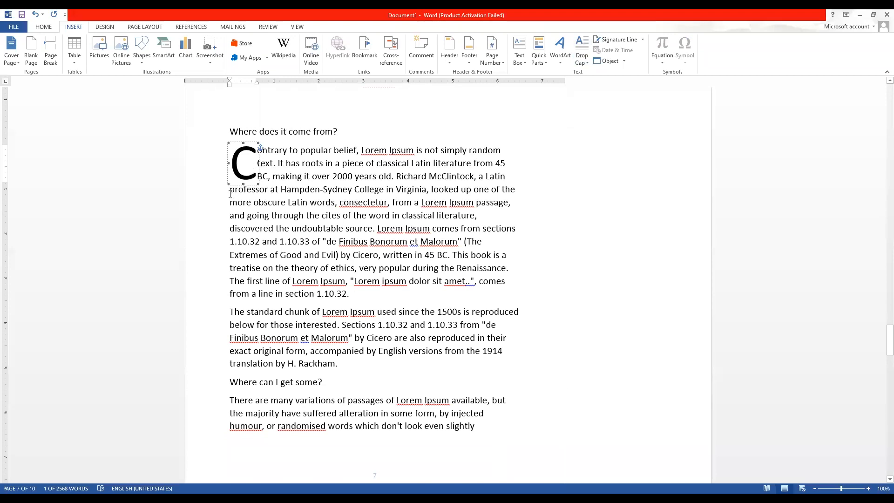
pyautogui.click(228, 190)
pyautogui.moveTo(229, 190); pyautogui.dragTo(378, 255)
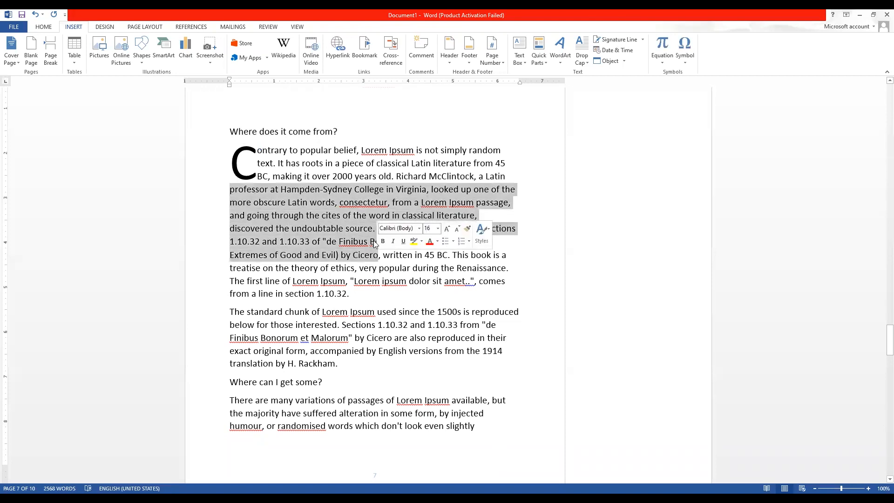
pyautogui.click(217, 159)
pyautogui.moveTo(220, 144); pyautogui.dragTo(402, 302)
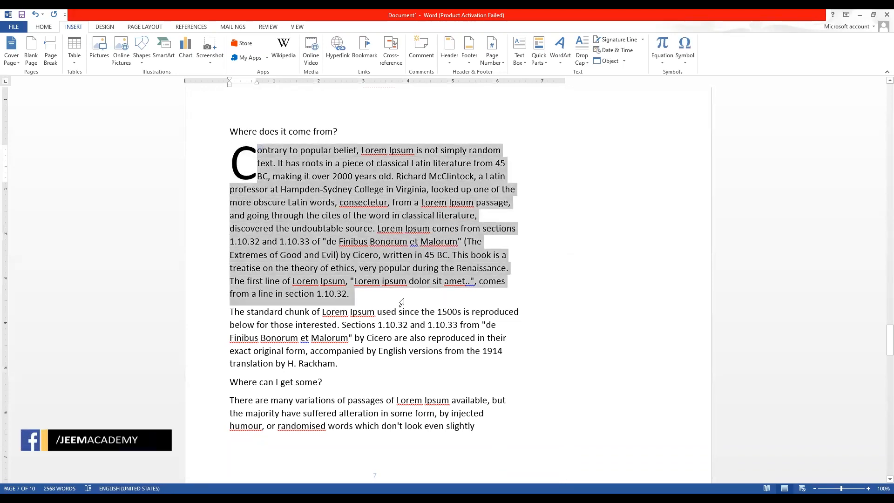
# Change the drop cap C to the In margin position.
pyautogui.click(583, 58)
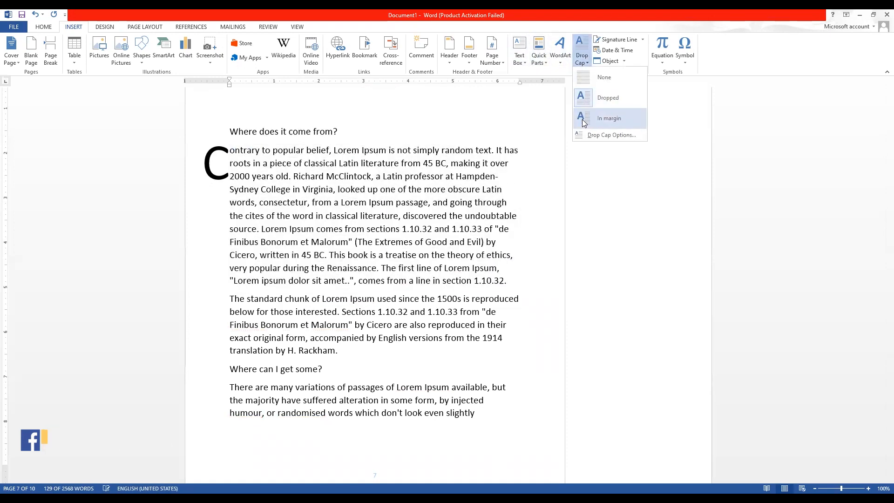
pyautogui.click(208, 162)
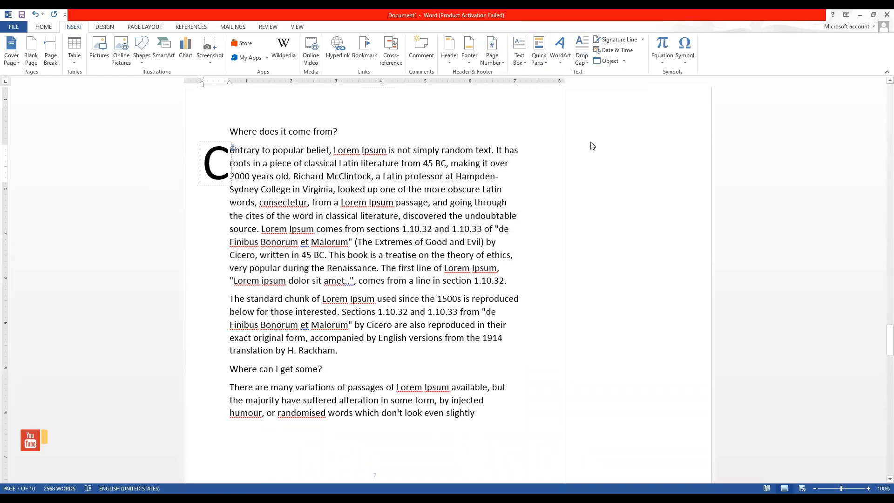
pyautogui.click(585, 66)
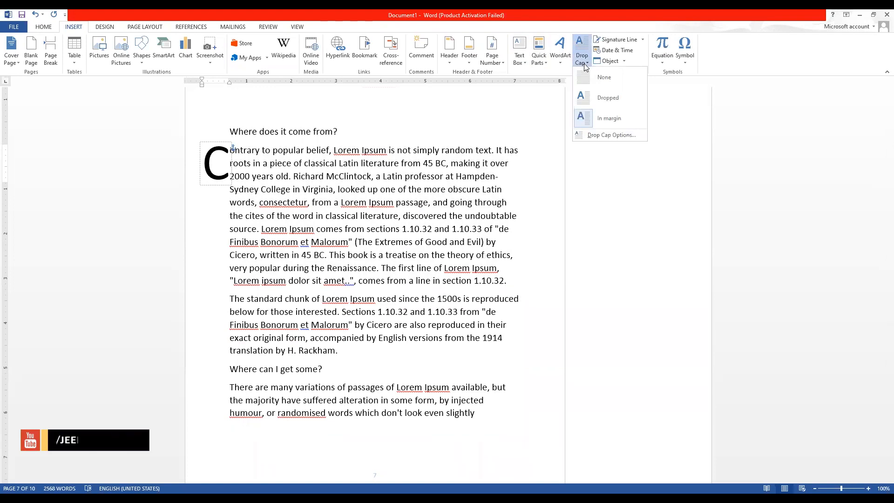
pyautogui.click(599, 118)
pyautogui.click(213, 160)
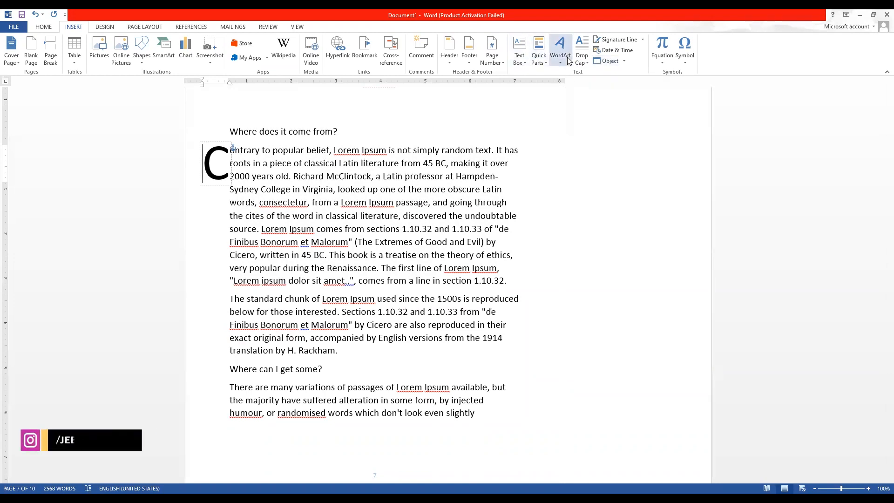
pyautogui.scroll(-4, 353, 138)
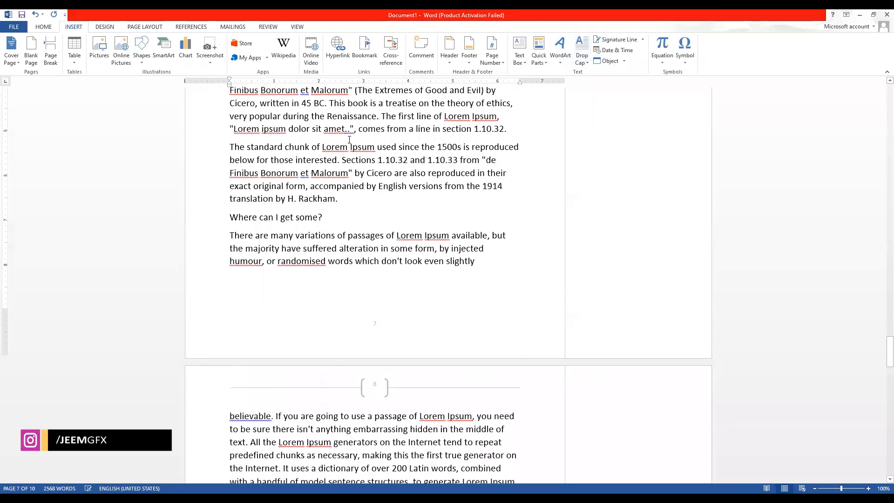
# Type the Urdu word دستخط on page 7 below 'slightly'.
pyautogui.click(402, 282)
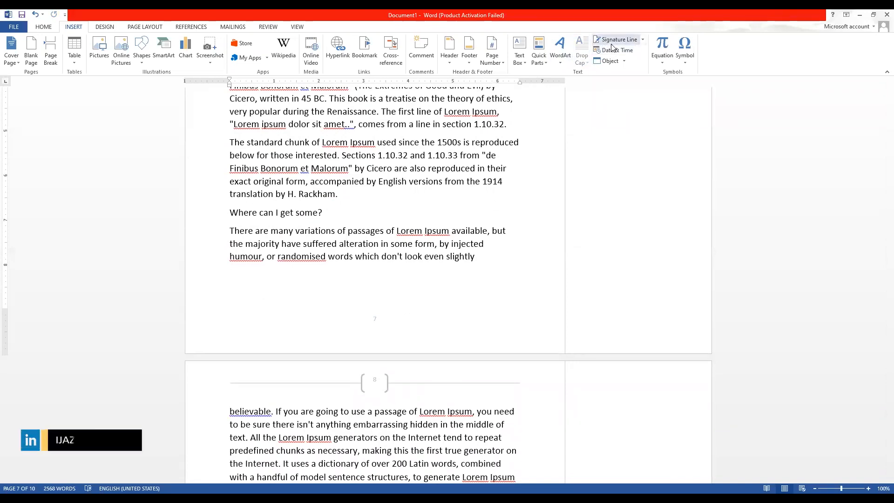
pyautogui.press('Return')
pyautogui.click(237, 284)
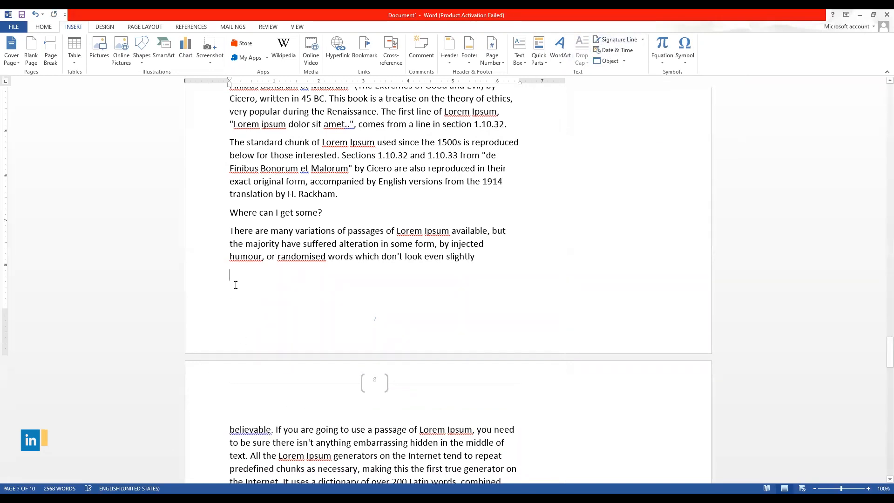
pyautogui.write('ds')
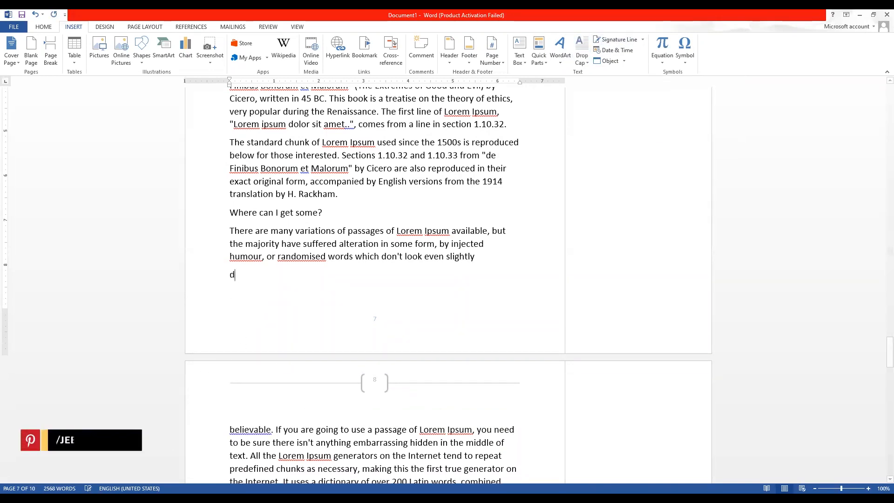
pyautogui.press('BackSpace')
pyautogui.hotkey('alt', 'shift')
pyautogui.write('دستخط')
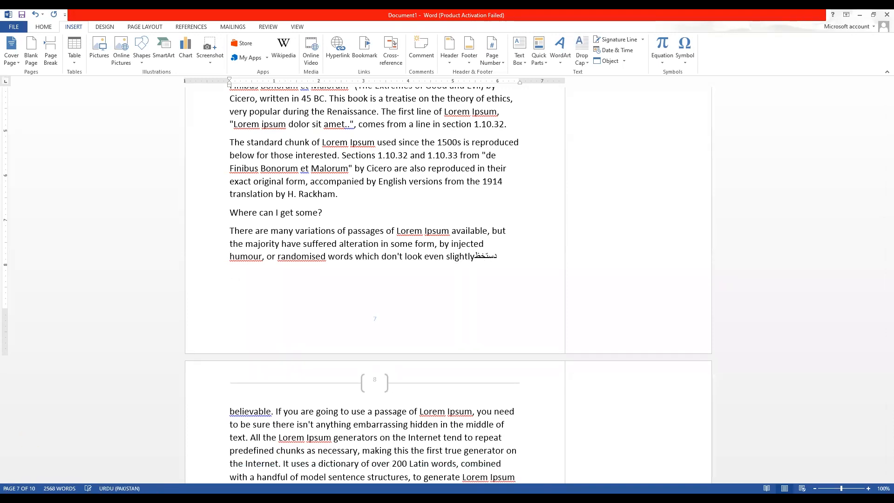
# Add an Urdu line 'دستخط مہتم' formatted right-to-left, bold and underlined.
pyautogui.press('Return')
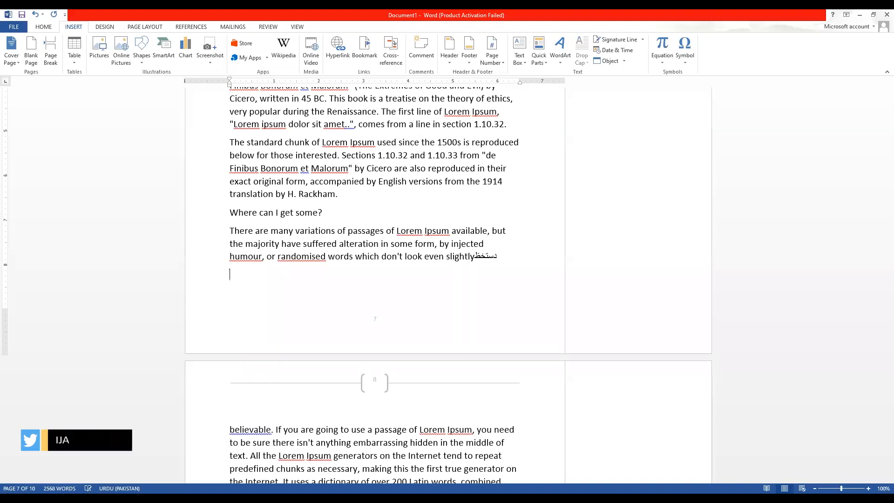
pyautogui.press('Return')
pyautogui.press('BackSpace')
pyautogui.press('Return')
pyautogui.write('دست')
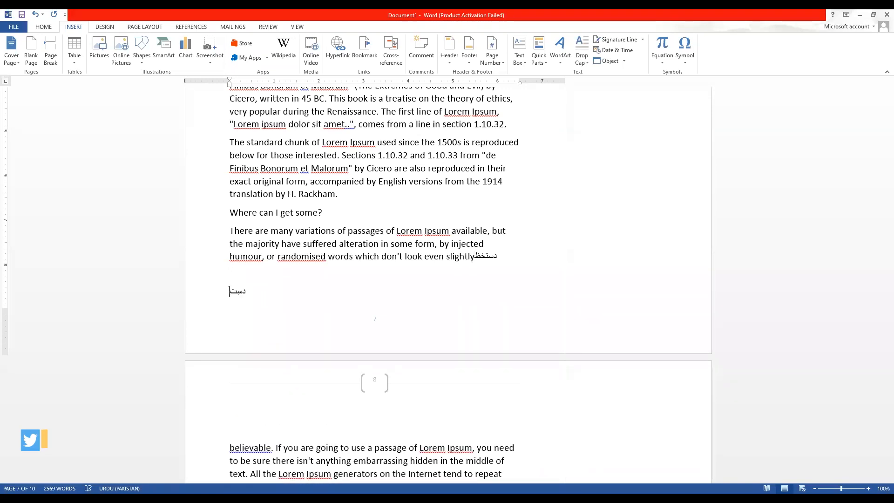
pyautogui.write('خط مہتم')
pyautogui.hotkey('ctrl', 'shift', 'Left')
pyautogui.hotkey('ctrl', 'shift', 'Left')
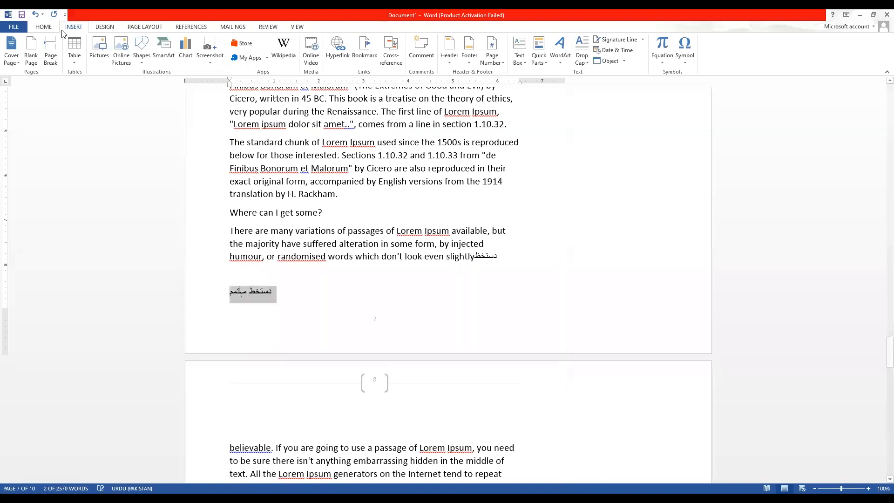
pyautogui.click(45, 27)
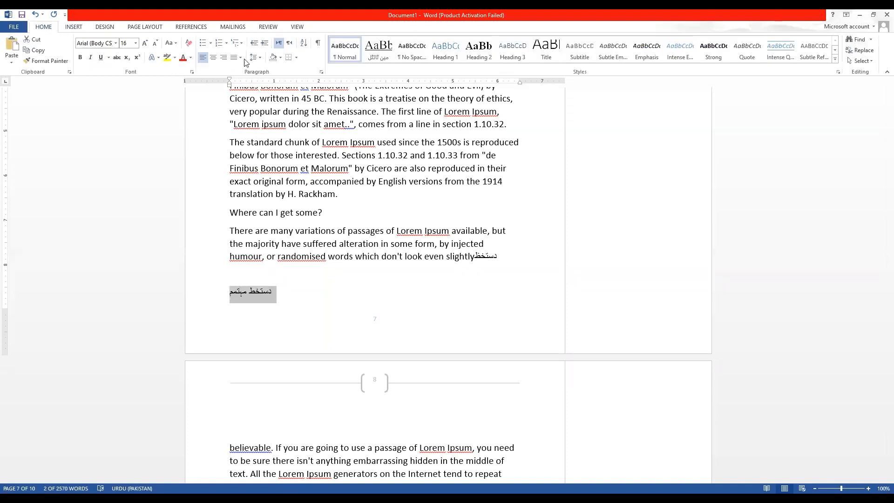
pyautogui.click(289, 42)
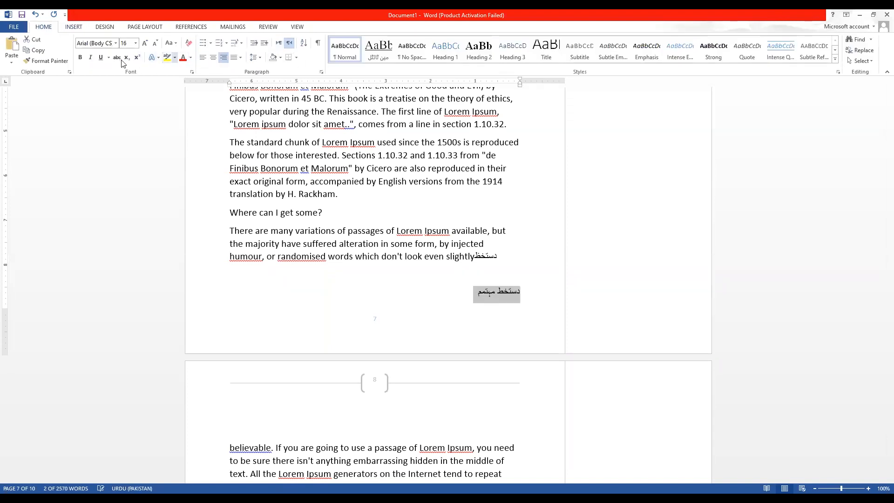
pyautogui.click(80, 57)
pyautogui.click(102, 59)
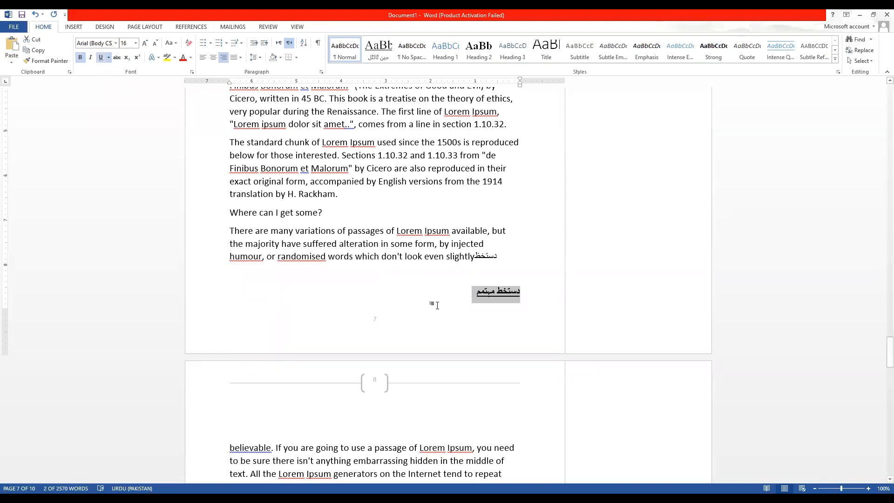
pyautogui.click(481, 298)
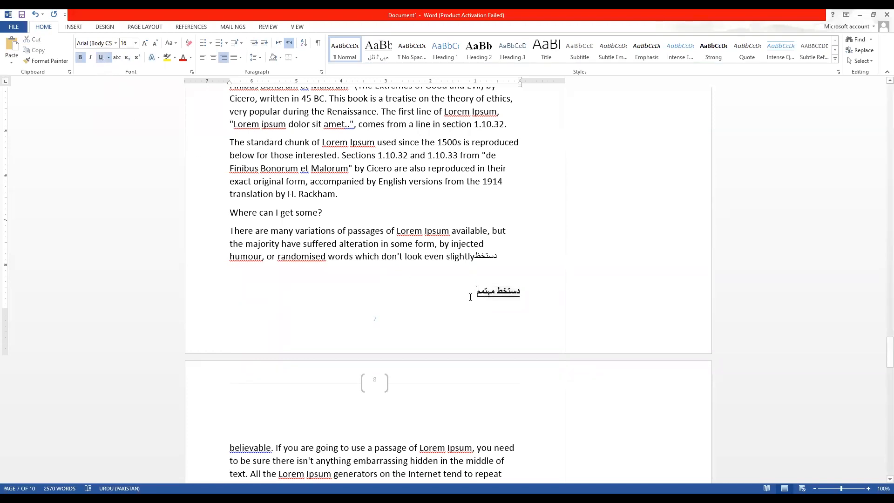
# Delete the formatted Urdu signature caption line.
pyautogui.press('Return')
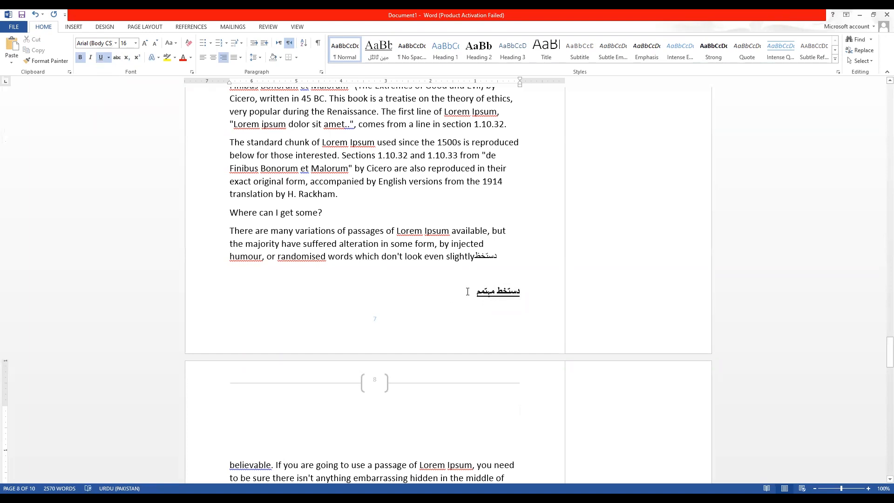
pyautogui.tripleClick(469, 293)
pyautogui.press('Delete')
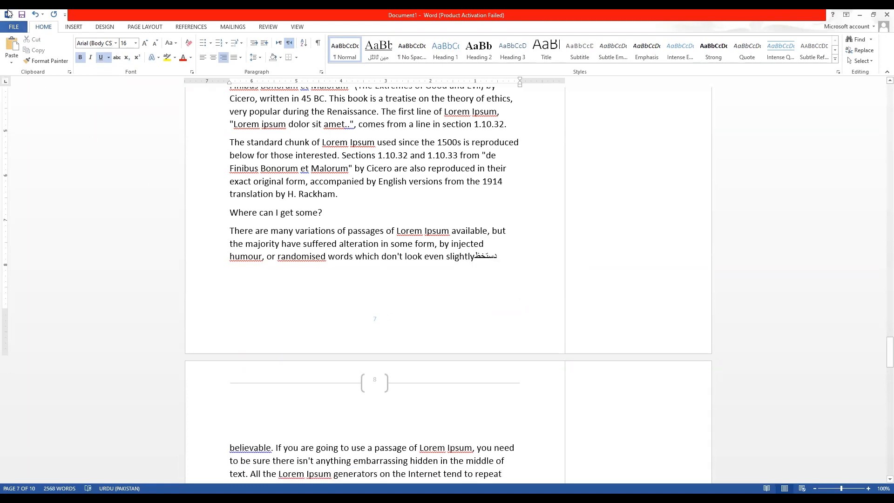
pyautogui.click(72, 27)
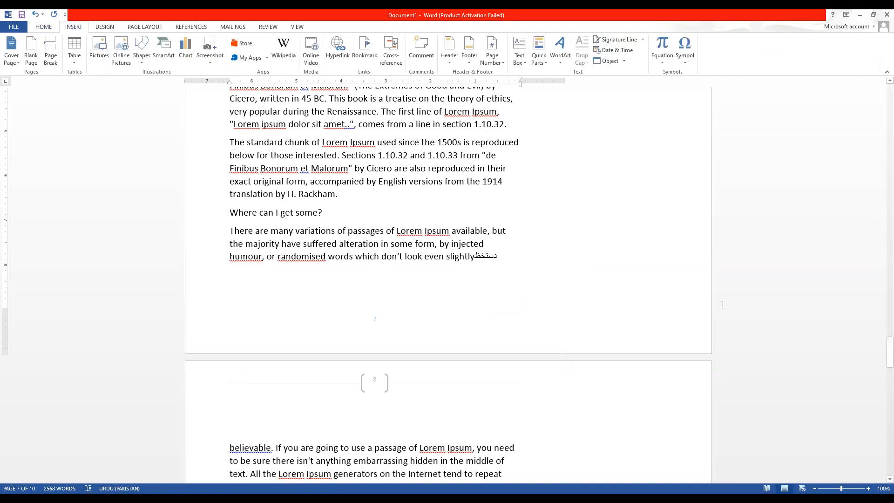
# Delete all document content and start a new signature line.
pyautogui.hotkey('ctrl', 'a')
pyautogui.press('Delete')
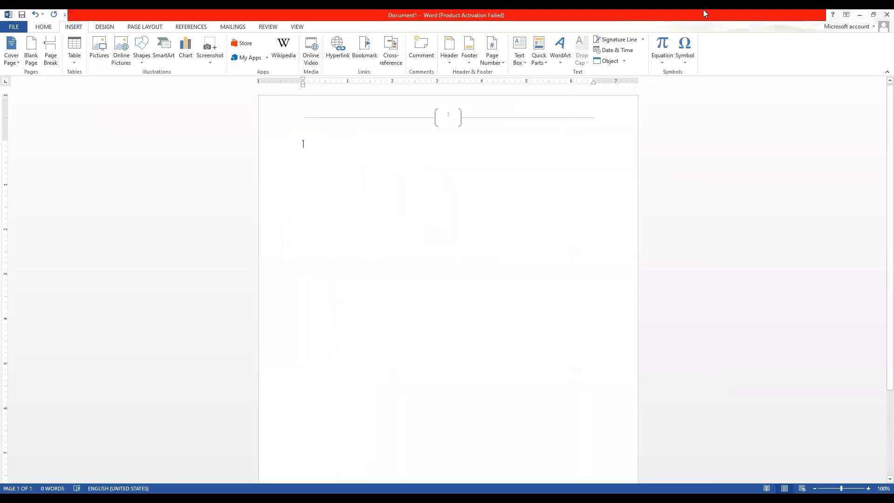
pyautogui.click(610, 41)
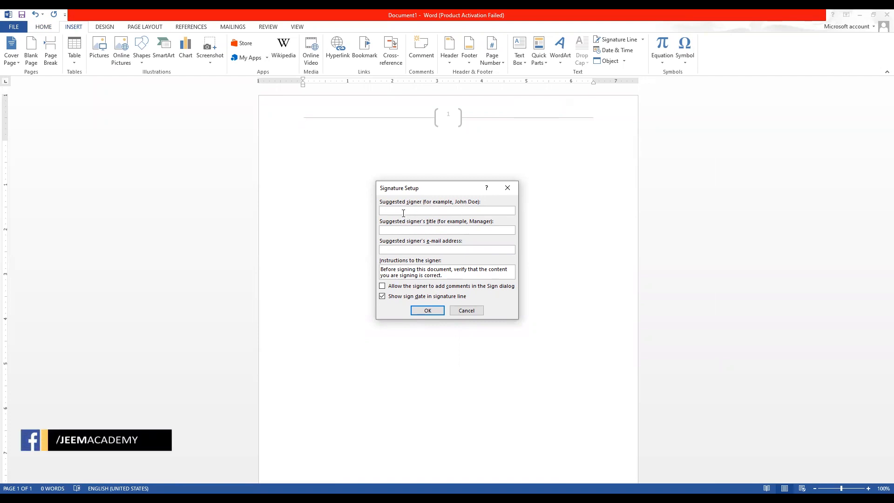
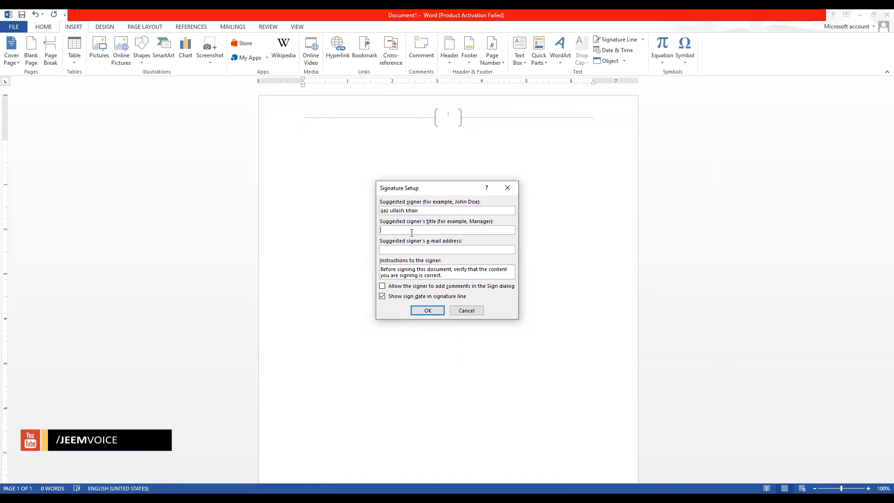
# Enter the suggested signer's name and the title 'Teacher' in Signature Setup.
pyautogui.click(435, 229)
pyautogui.write('Teacher')
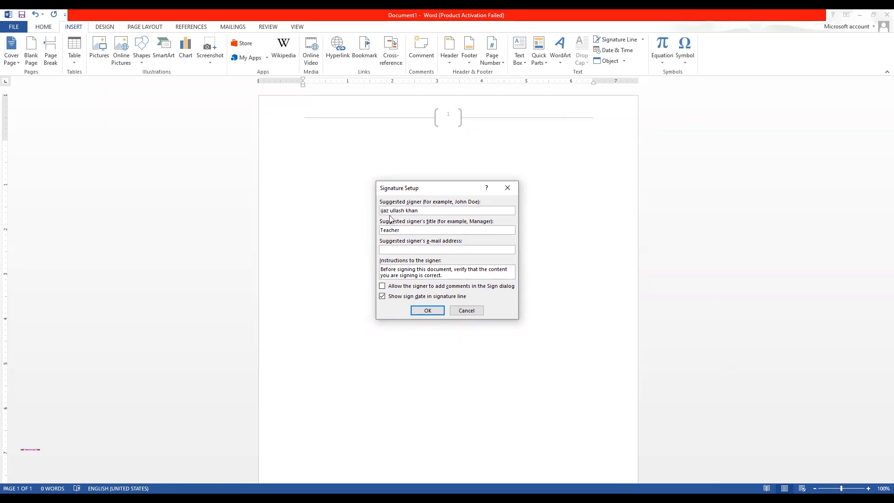
# Create the signature line and set its text wrapping to float over the page.
pyautogui.click(428, 311)
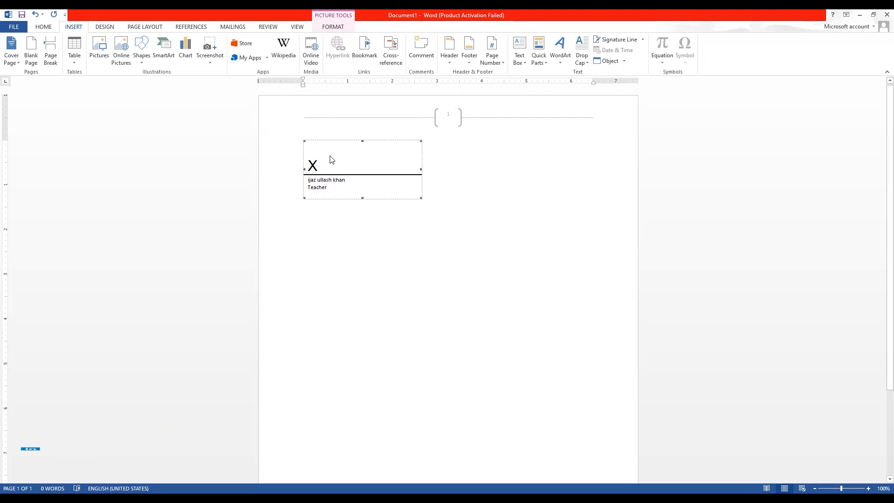
pyautogui.click(314, 208)
pyautogui.click(314, 169)
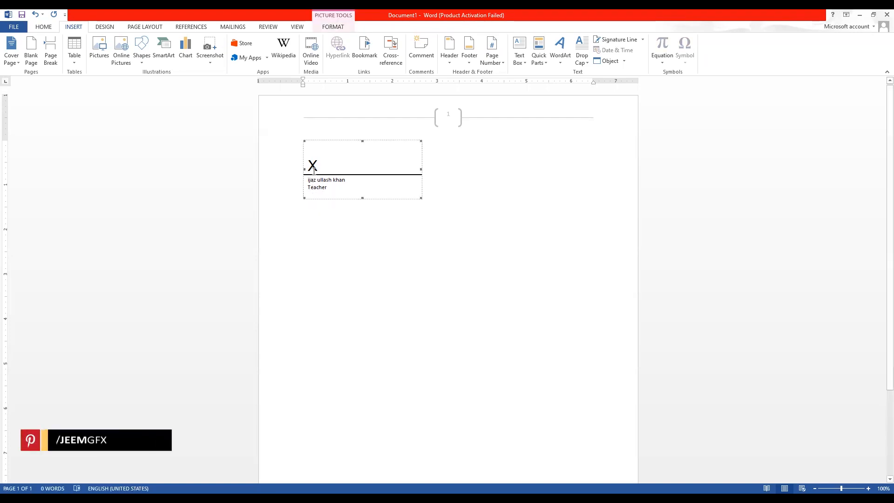
pyautogui.click(333, 26)
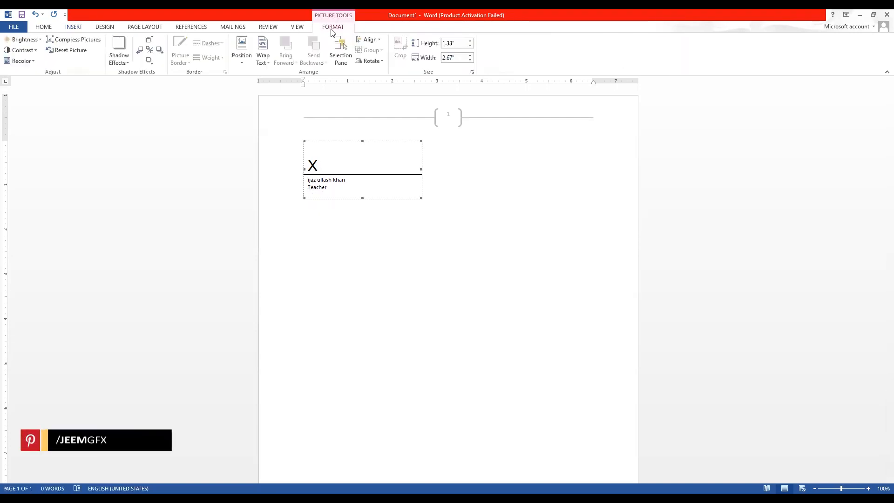
pyautogui.click(240, 56)
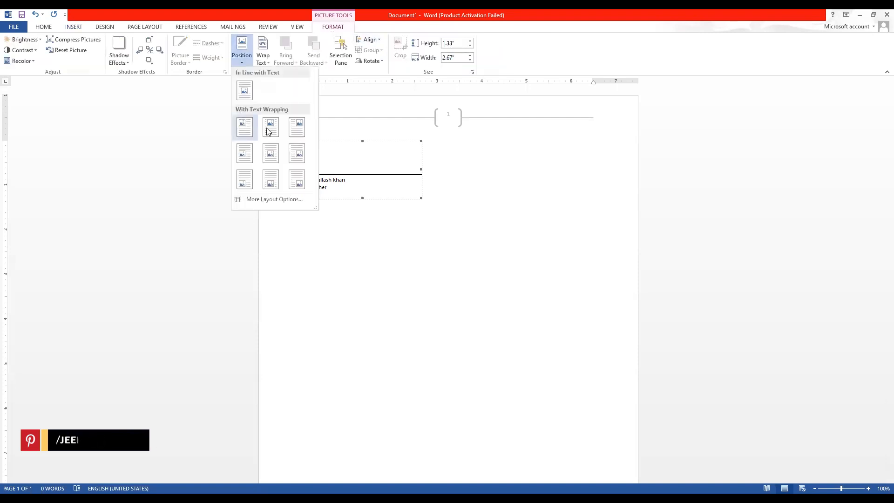
pyautogui.click(263, 56)
pyautogui.click(275, 106)
# Drag the signature line down into the lower half of the page.
pyautogui.moveTo(322, 192)
pyautogui.mouseDown()
pyautogui.moveTo(347, 334)
pyautogui.moveTo(340, 380)
pyautogui.mouseUp()
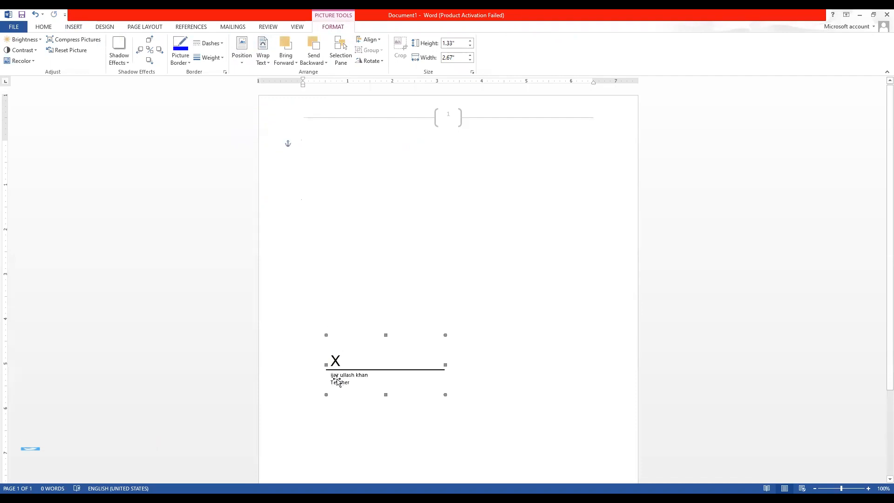
pyautogui.click(320, 361)
pyautogui.click(329, 362)
pyautogui.click(346, 278)
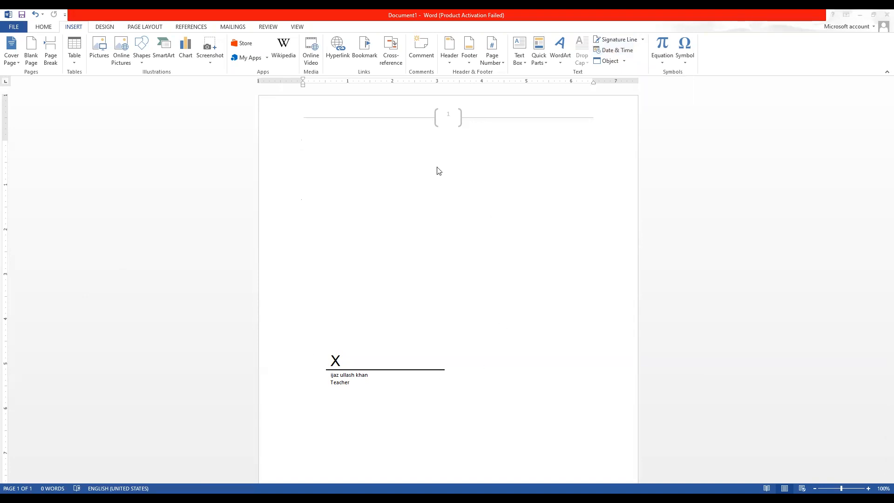
# Insert an auto-updating Urdu (Pakistan) long-format date, 08 ستمبر 2021, at the top of the page.
pyautogui.click(614, 51)
pyautogui.click(615, 51)
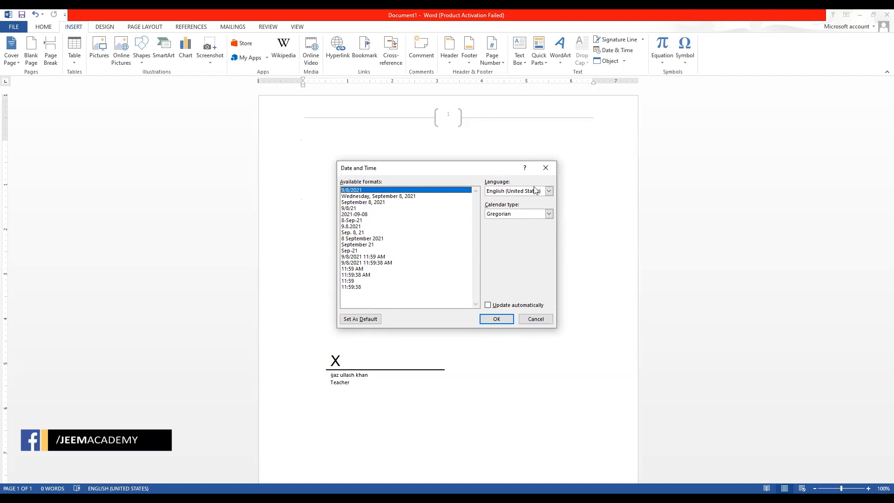
pyautogui.click(549, 192)
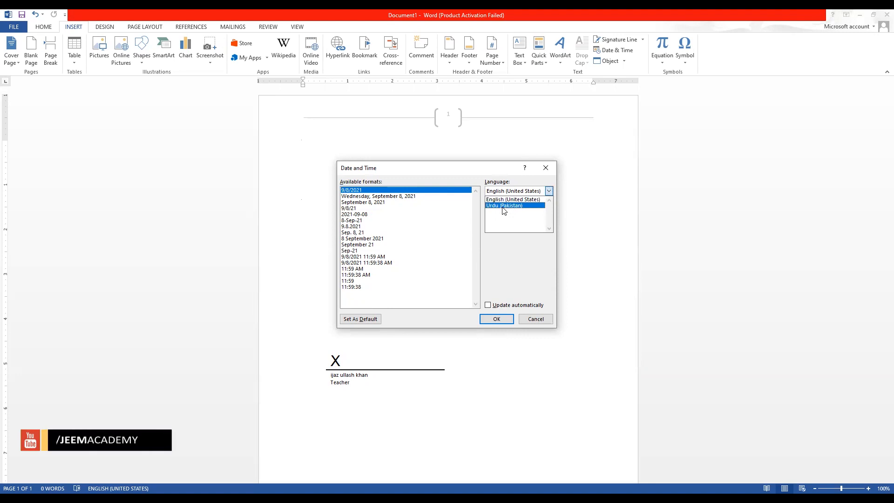
pyautogui.click(504, 206)
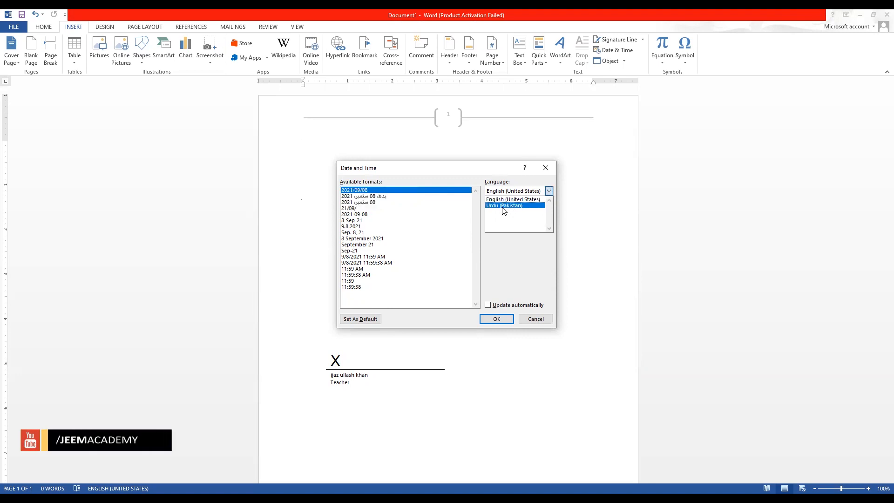
pyautogui.click(355, 196)
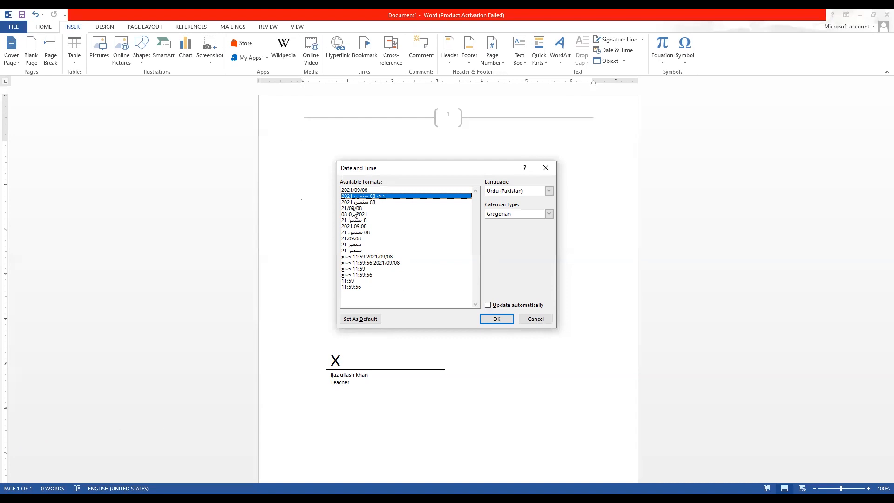
pyautogui.click(488, 305)
pyautogui.click(486, 320)
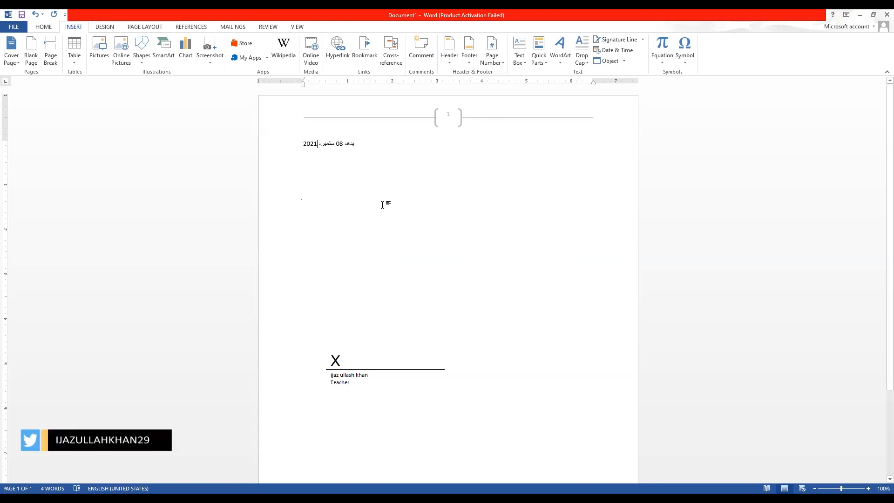
# Click into the Urdu date field, select and deselect the text, then switch to Design.
pyautogui.click(319, 140)
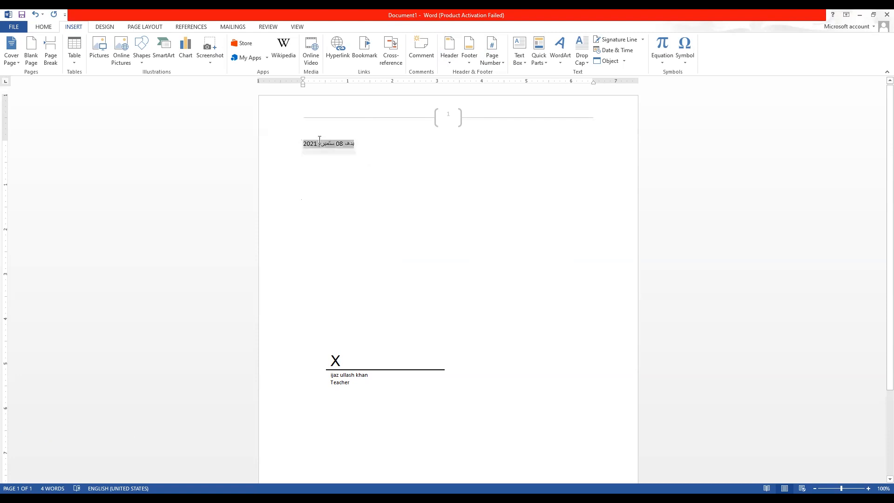
pyautogui.click(320, 140)
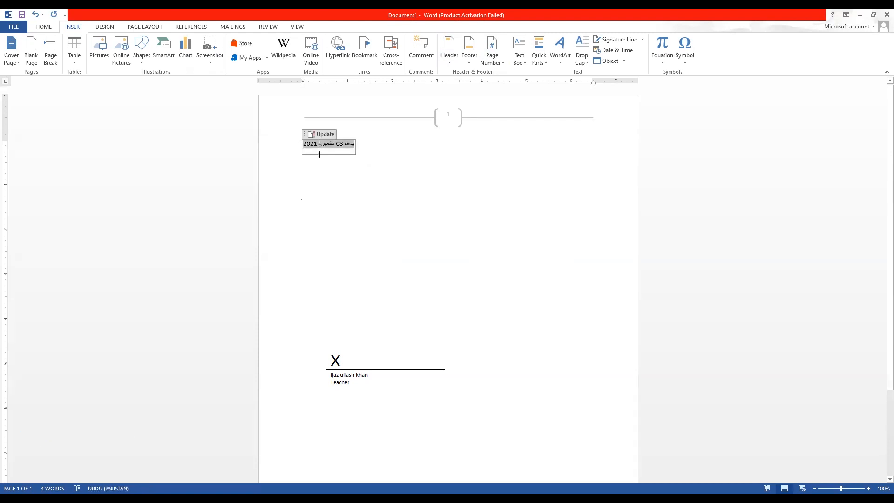
pyautogui.click(363, 160)
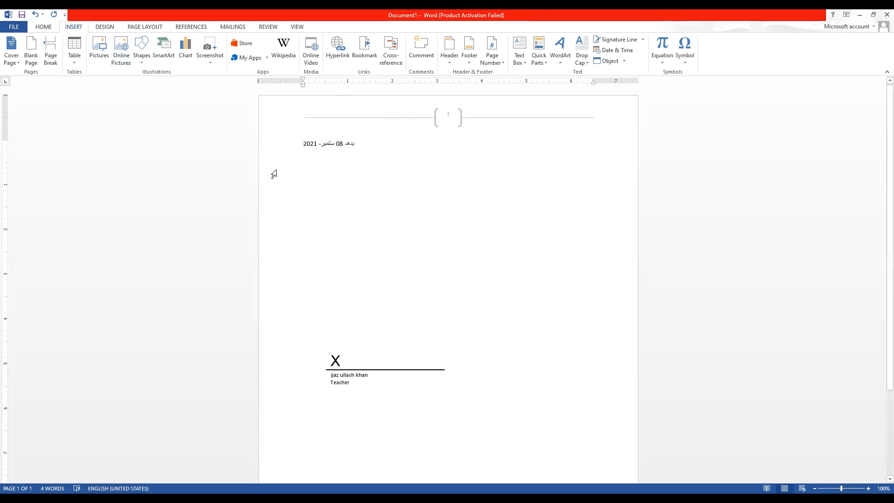
pyautogui.tripleClick(290, 190)
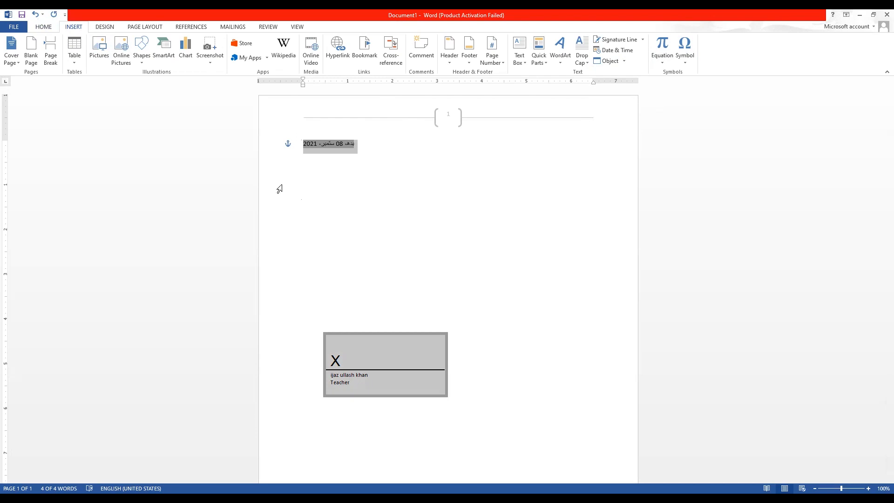
pyautogui.click(279, 188)
pyautogui.click(101, 27)
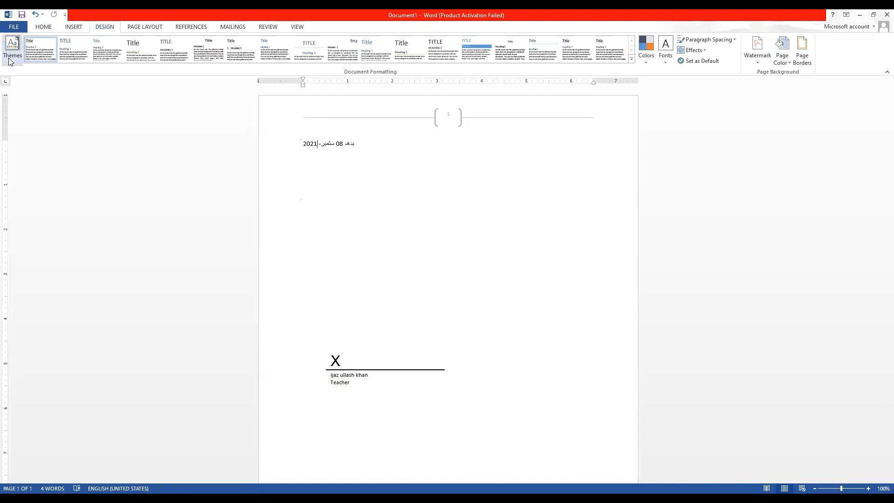
# Expand the style-set gallery and apply a different built-in style set.
pyautogui.click(632, 59)
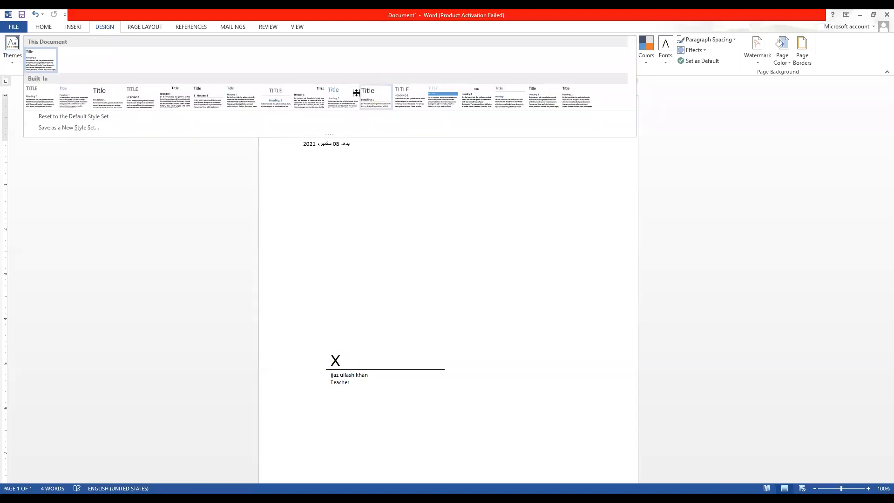
pyautogui.click(357, 92)
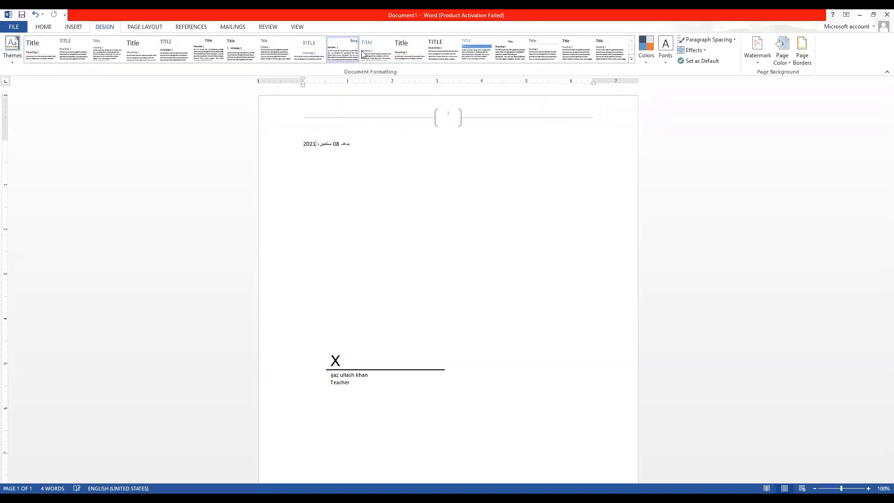
pyautogui.click(227, 49)
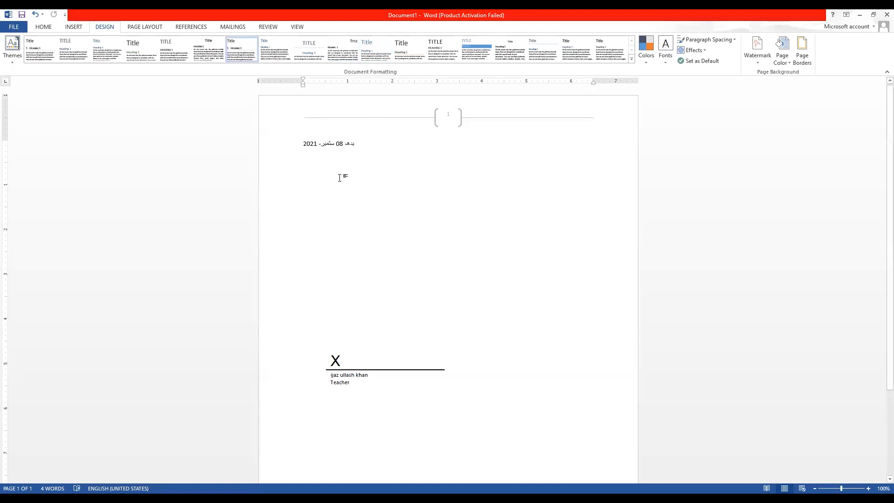
# Undo three times to remove the date and signature edits and restore the Lorem Ipsum text.
pyautogui.hotkey('ctrl', 'z')
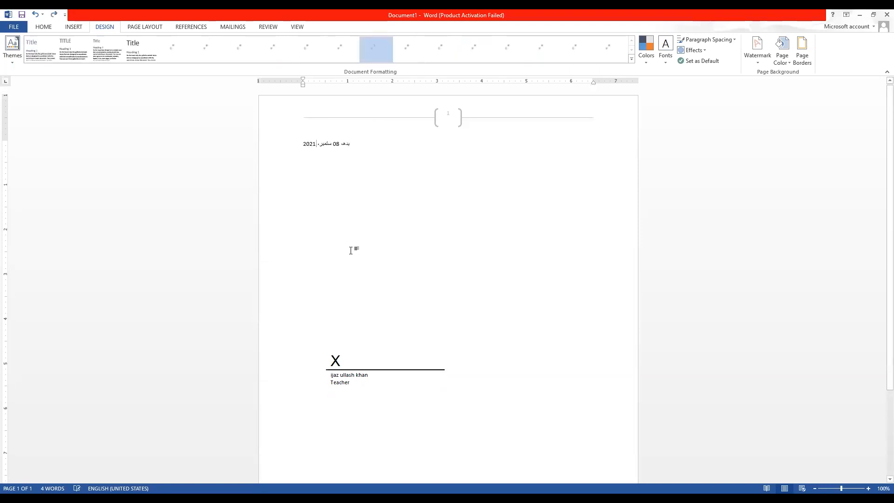
pyautogui.hotkey('ctrl', 'z')
pyautogui.hotkey('ctrl', 'z')
pyautogui.hotkey('ctrl', 'z')
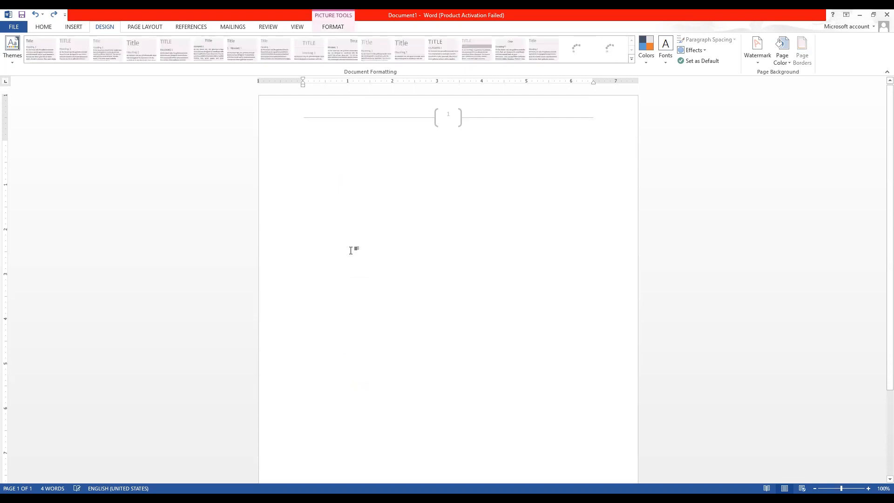
pyautogui.hotkey('ctrl', 'z')
# Select the first paragraph and apply a built-in style set from the expanded gallery.
pyautogui.click(336, 239)
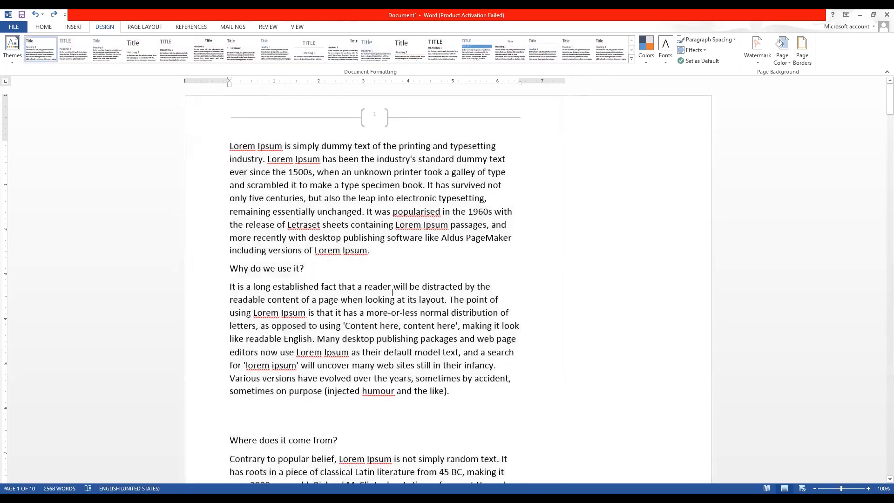
pyautogui.moveTo(397, 256); pyautogui.dragTo(229, 143)
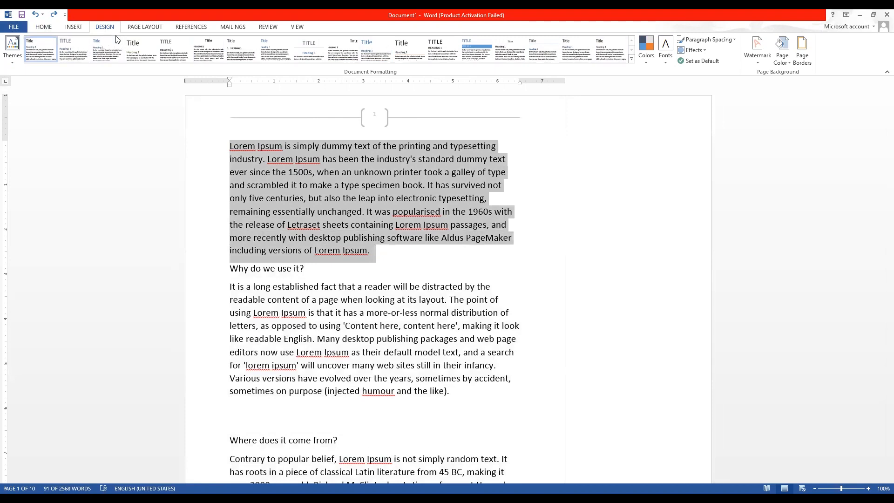
pyautogui.click(632, 59)
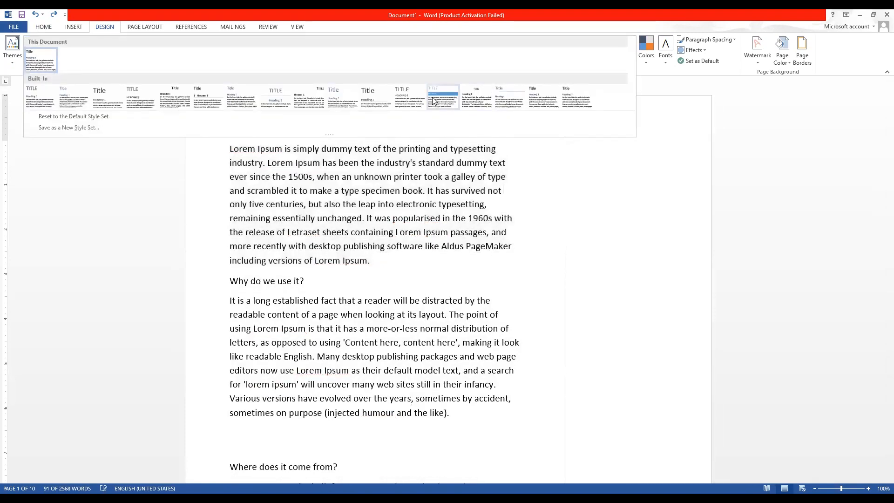
pyautogui.click(434, 101)
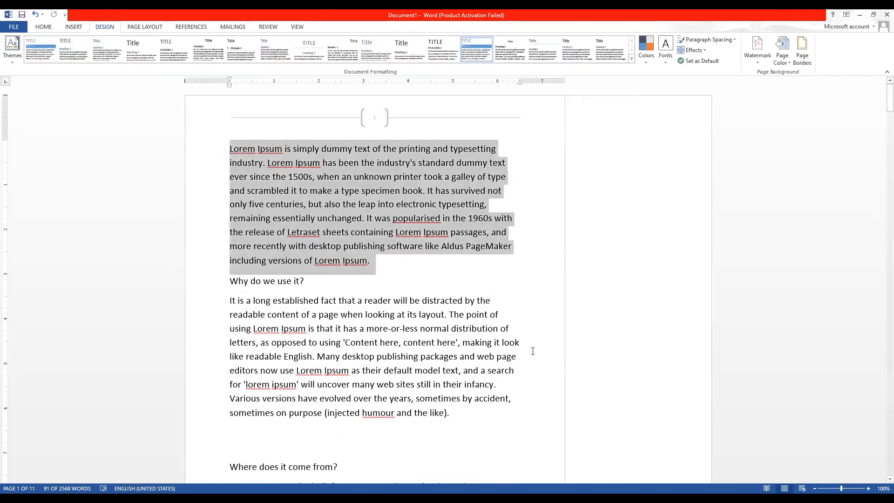
# Select the 'Why do we use it?' section and try two more style sets with tighter spacing.
pyautogui.moveTo(495, 422); pyautogui.dragTo(222, 279)
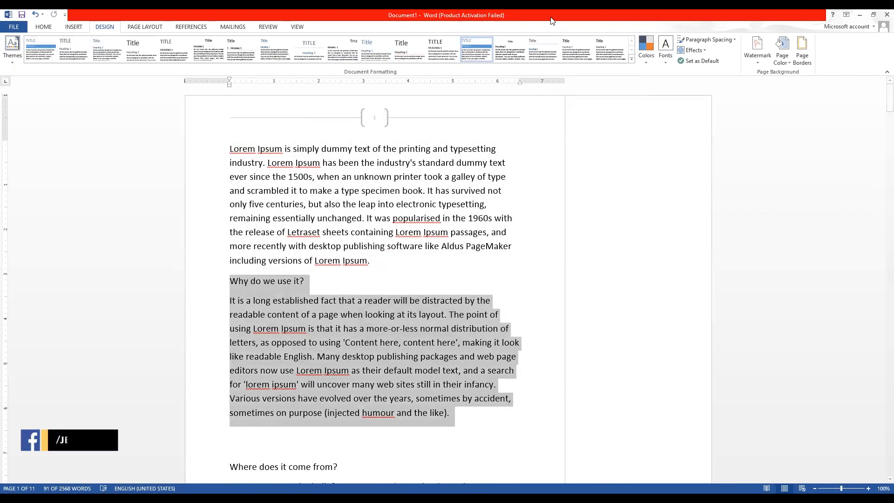
pyautogui.click(397, 45)
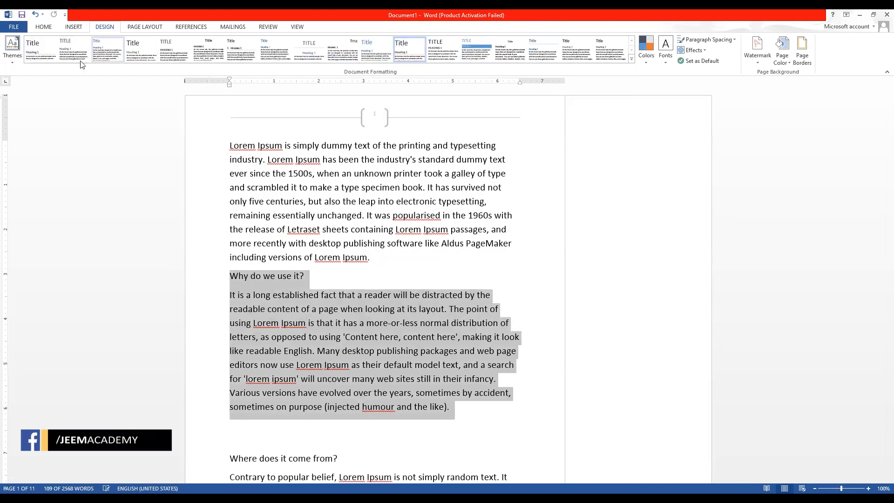
pyautogui.click(122, 53)
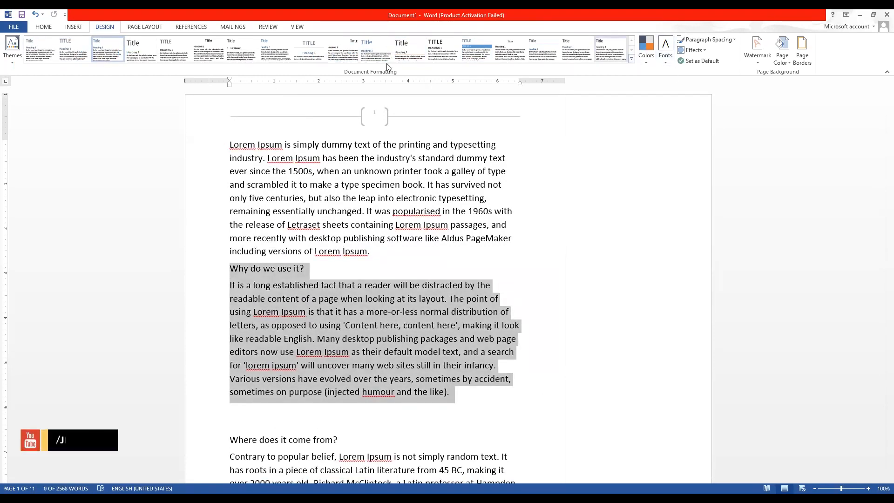
pyautogui.click(12, 49)
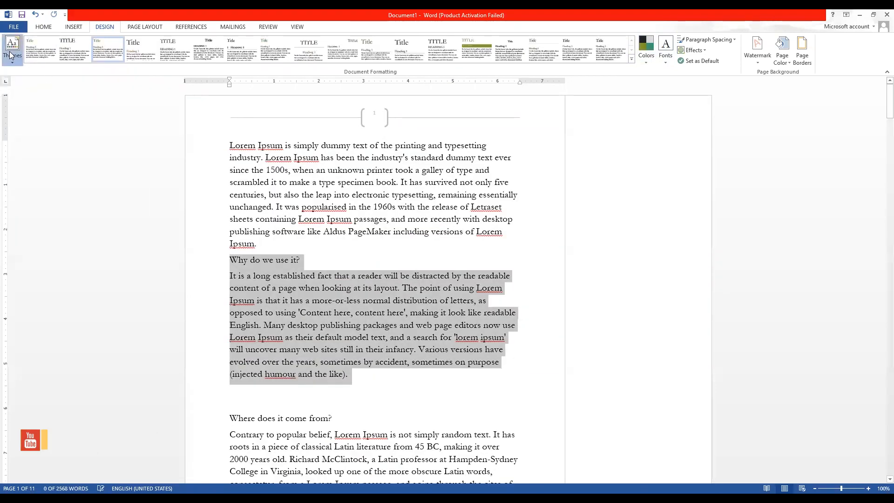
# Apply the Wisp theme and a wider-spaced style set, then check the Home font settings.
pyautogui.click(16, 164)
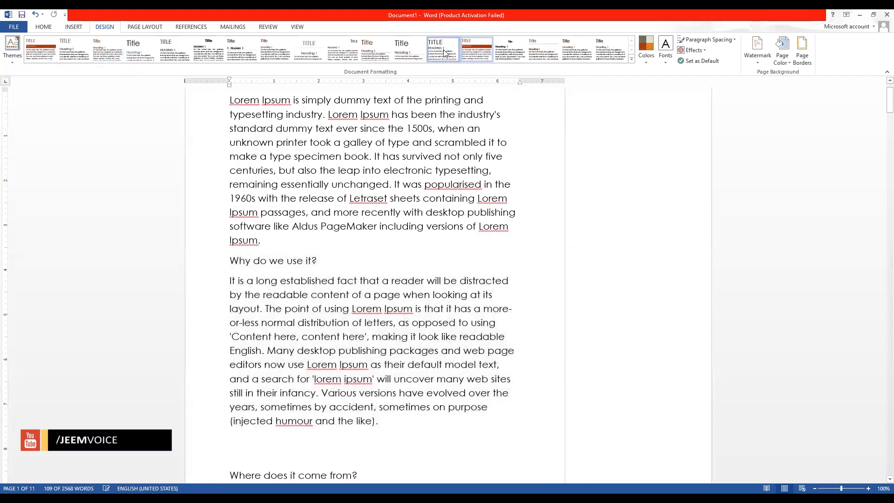
pyautogui.click(444, 50)
pyautogui.scroll(2, 348, 170)
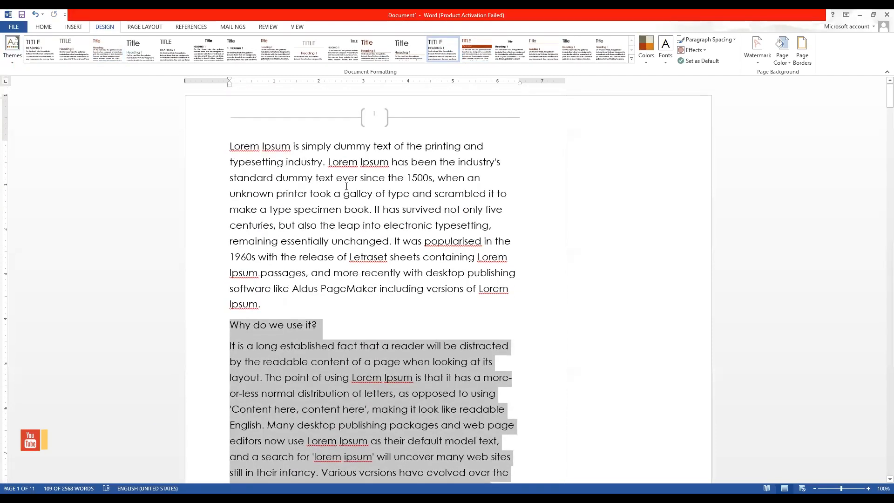
pyautogui.click(50, 27)
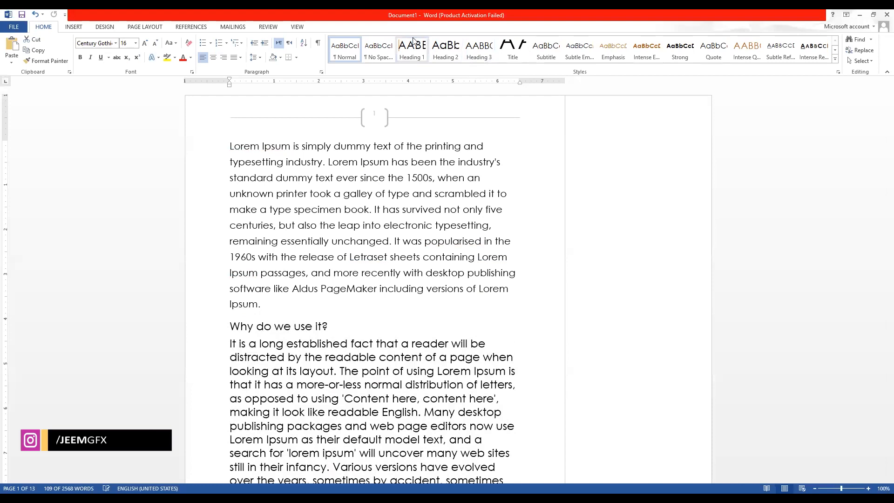
pyautogui.click(116, 30)
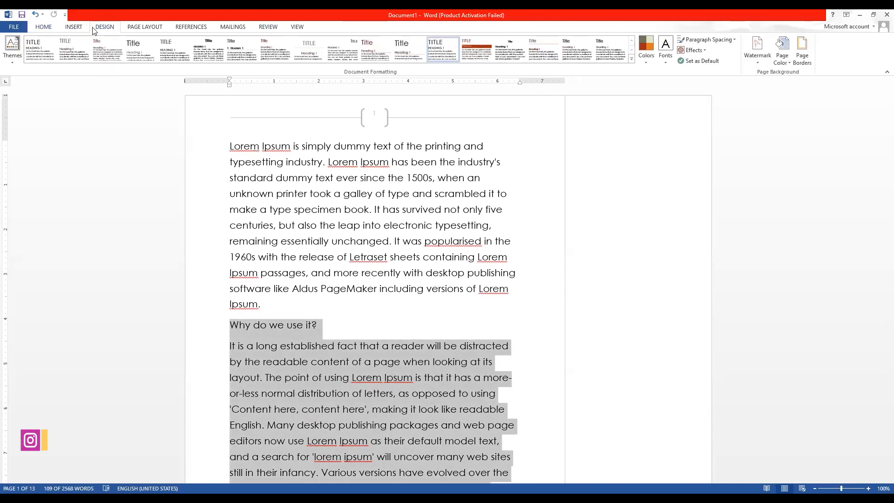
# Select from 'Why do we use it?' onward and try the second and third style sets.
pyautogui.click(631, 59)
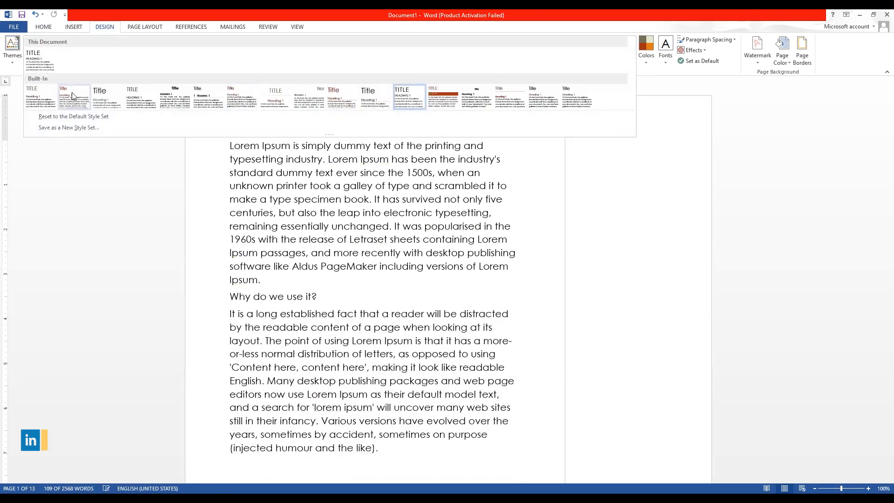
pyautogui.click(72, 92)
pyautogui.moveTo(384, 451); pyautogui.dragTo(416, 287)
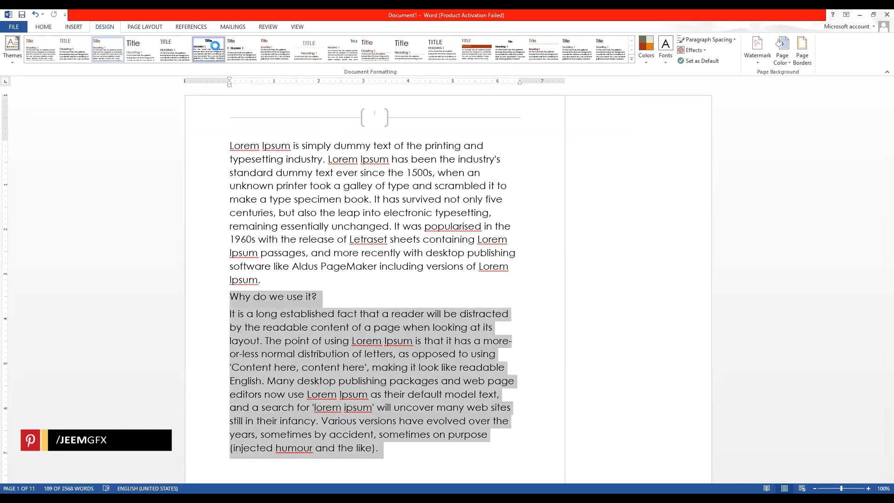
pyautogui.click(215, 45)
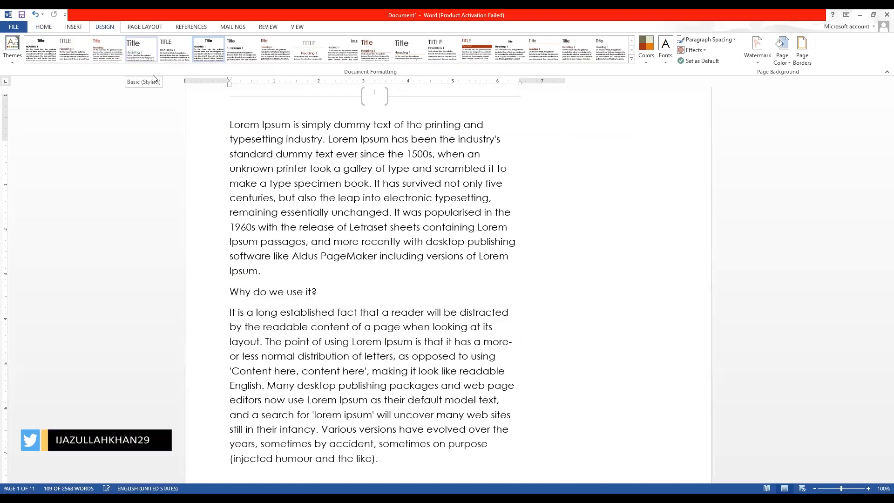
pyautogui.click(97, 51)
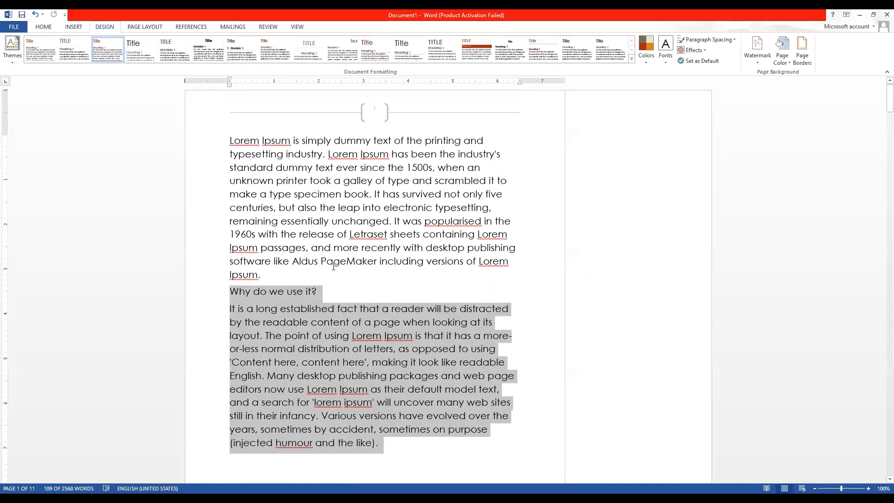
pyautogui.click(343, 350)
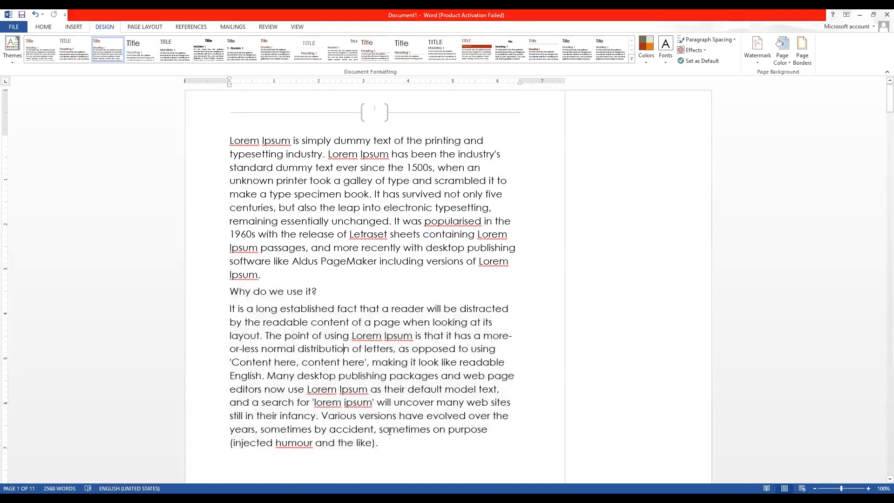
# Select back to the document start and try Word 2013 (B&W), first, third and another gallery style set.
pyautogui.moveTo(384, 444); pyautogui.dragTo(230, 140)
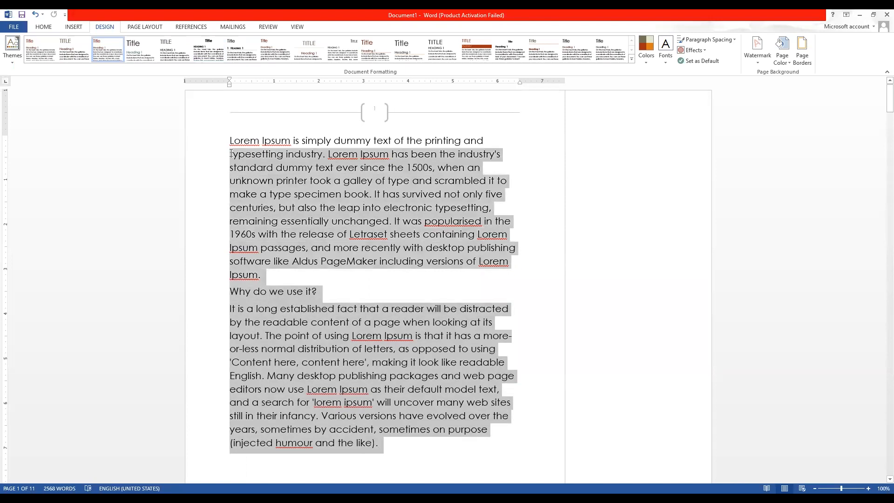
pyautogui.click(614, 53)
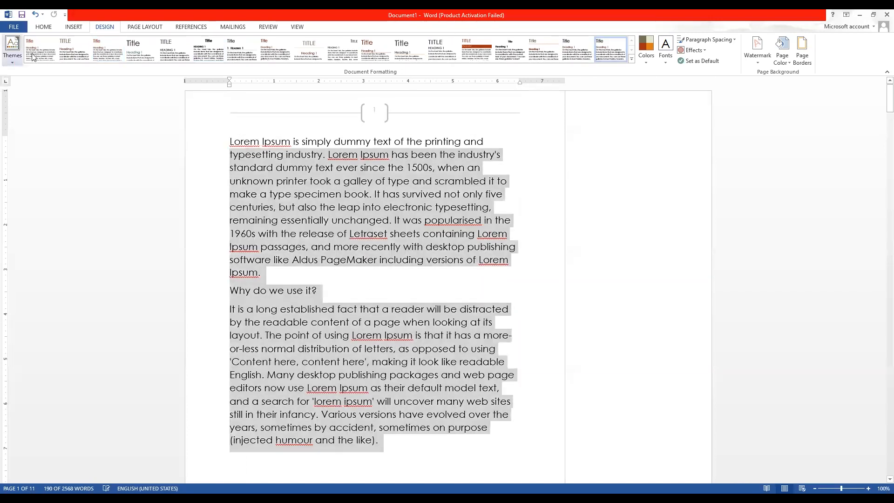
pyautogui.click(33, 57)
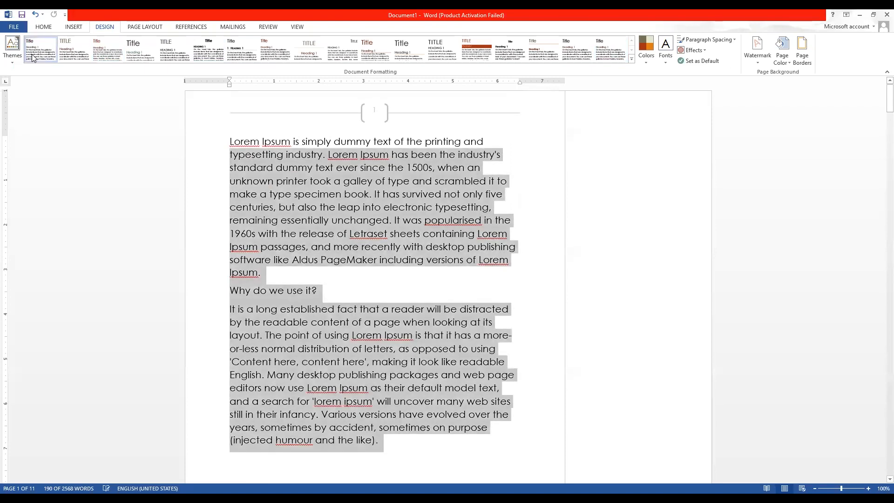
pyautogui.click(109, 48)
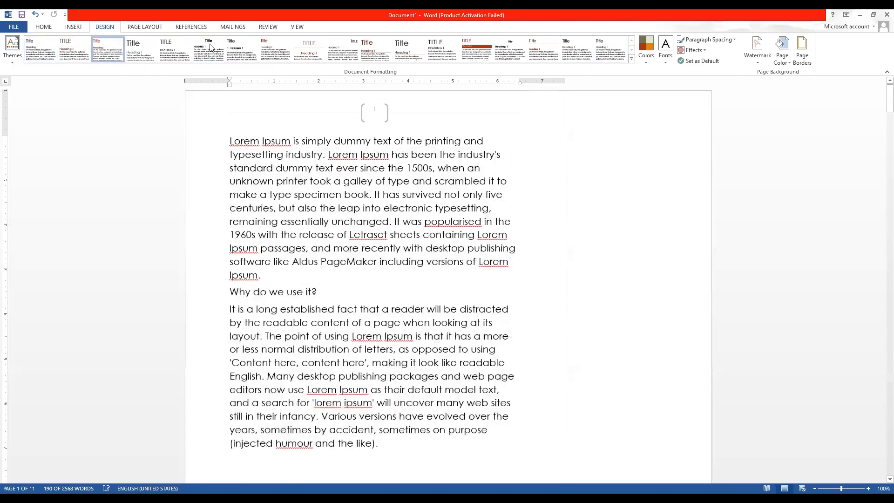
pyautogui.click(633, 59)
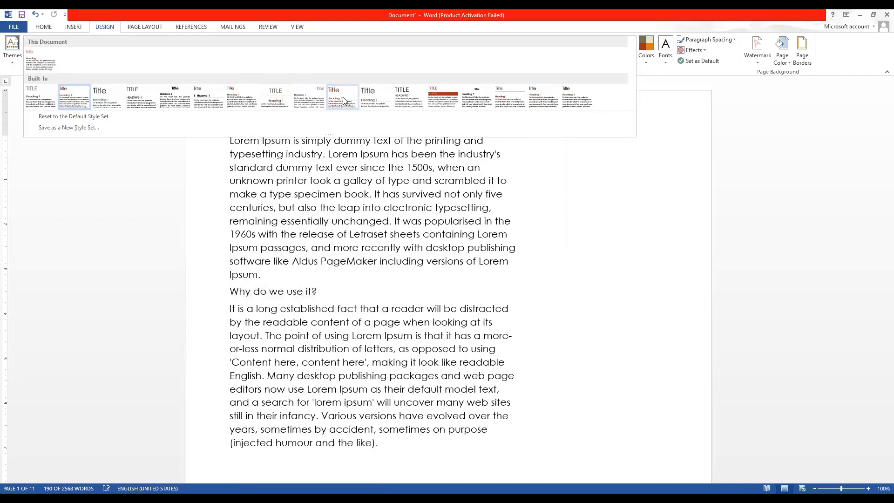
pyautogui.click(343, 97)
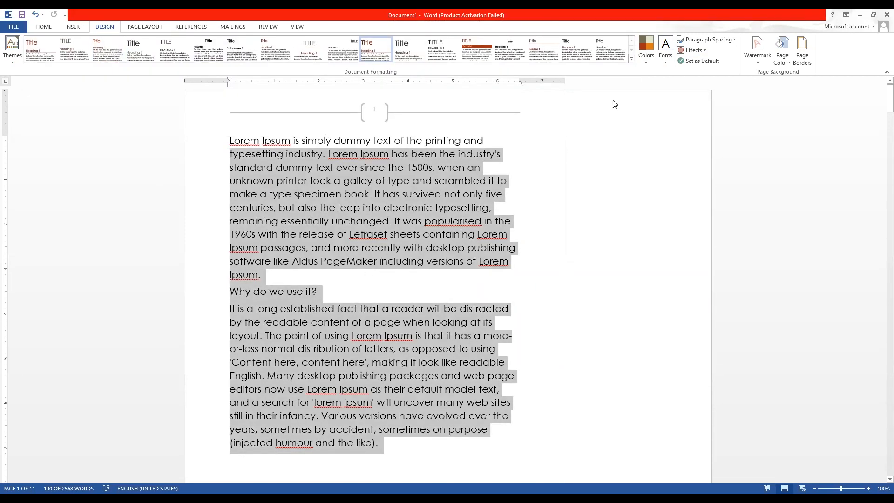
pyautogui.click(646, 55)
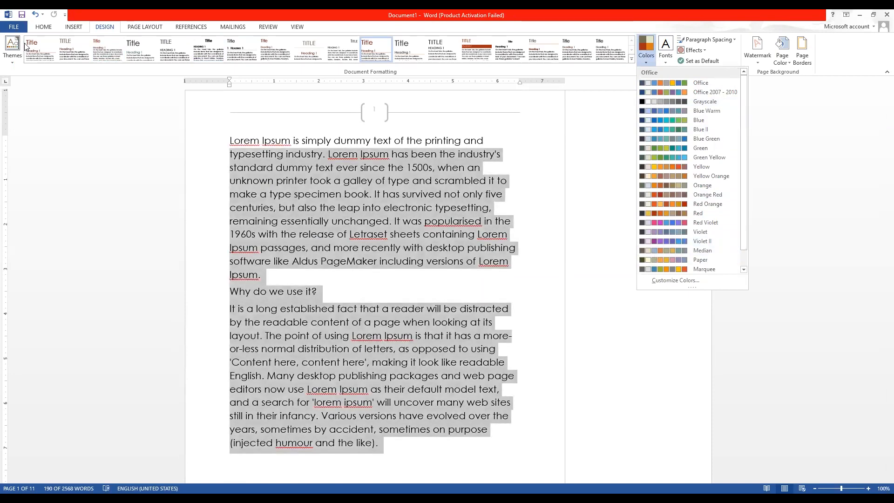
pyautogui.click(665, 51)
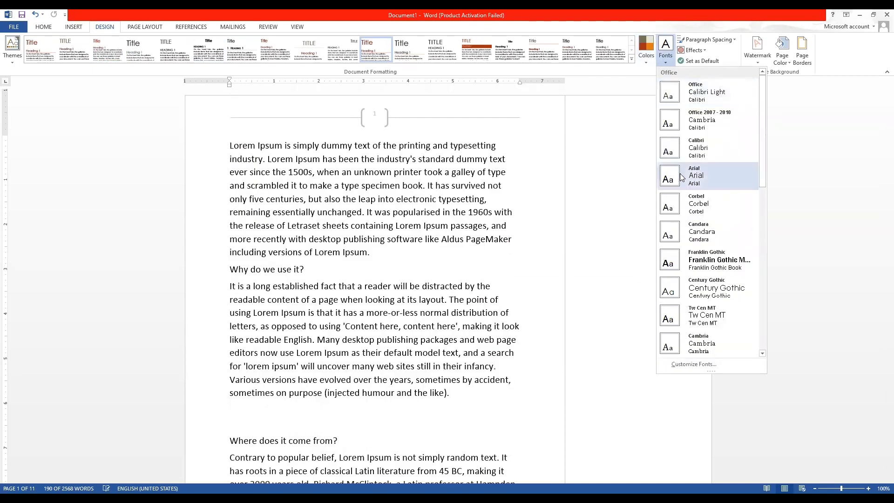
# Apply the Constantia-Franklin Gothic theme fonts, check the Home font settings, and return to Design.
pyautogui.scroll(-5, 678, 292)
pyautogui.click(678, 295)
pyautogui.click(43, 27)
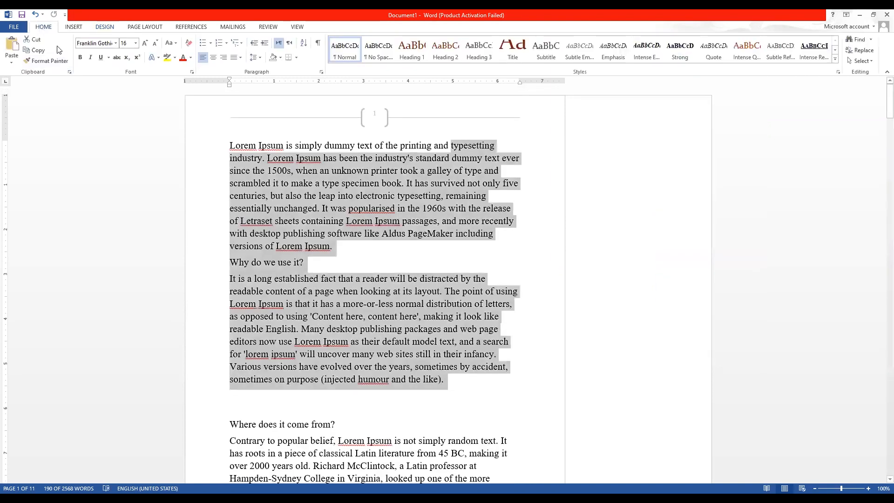
pyautogui.click(114, 28)
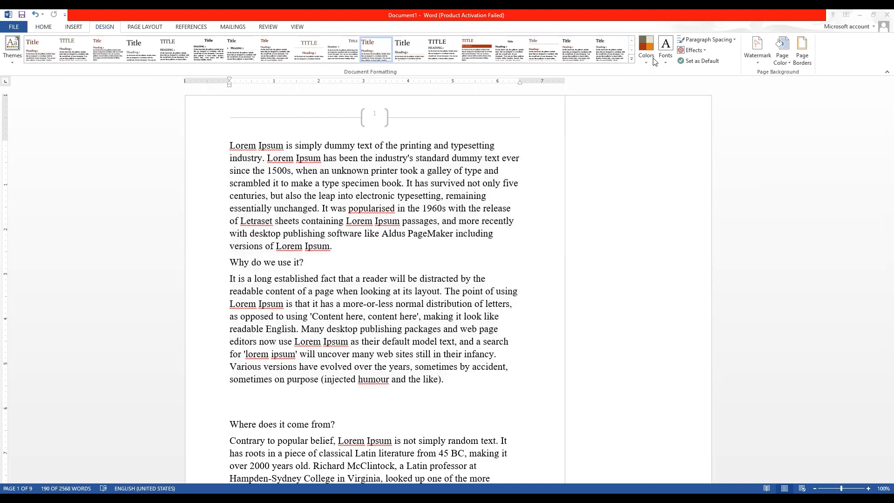
pyautogui.click(43, 27)
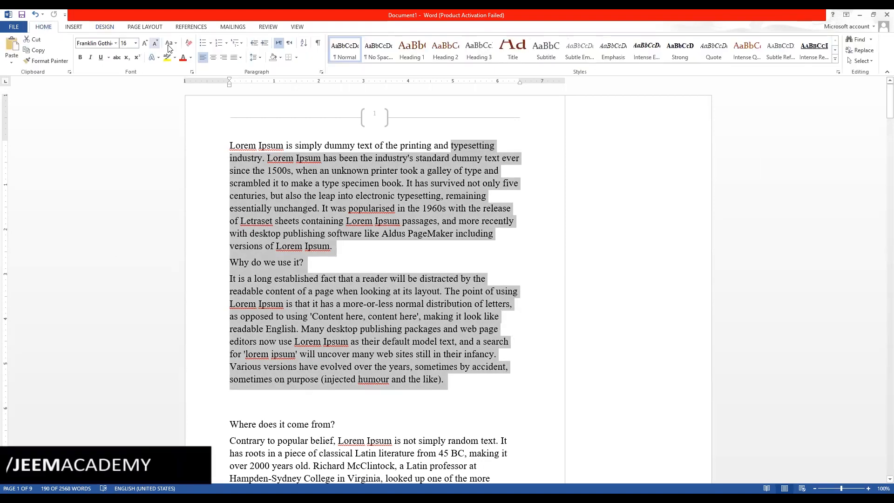
pyautogui.click(105, 27)
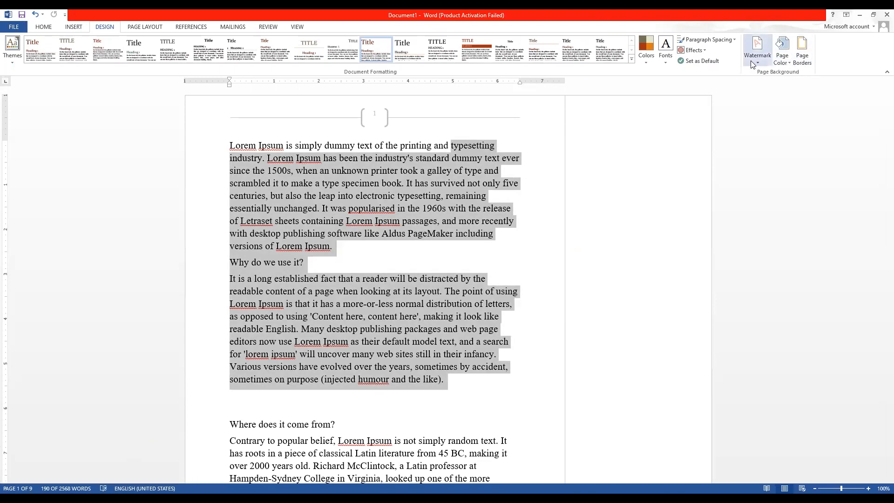
pyautogui.click(373, 244)
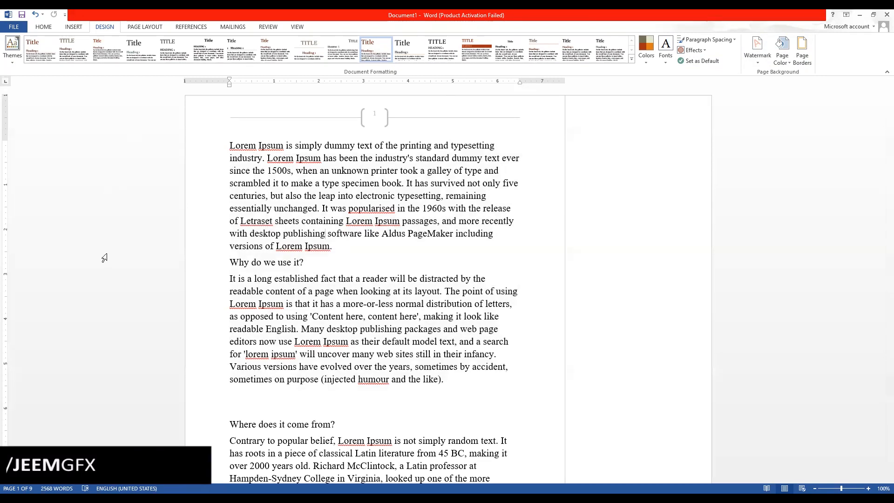
# Add the diagonal DO NOT COPY 1 watermark and bring up the Printed Watermark dialog.
pyautogui.click(755, 61)
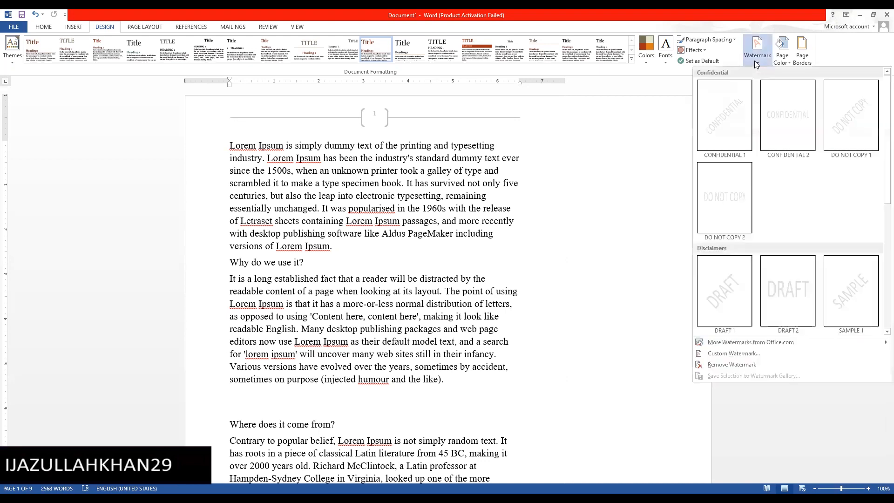
pyautogui.click(841, 128)
pyautogui.scroll(-2, 250, 358)
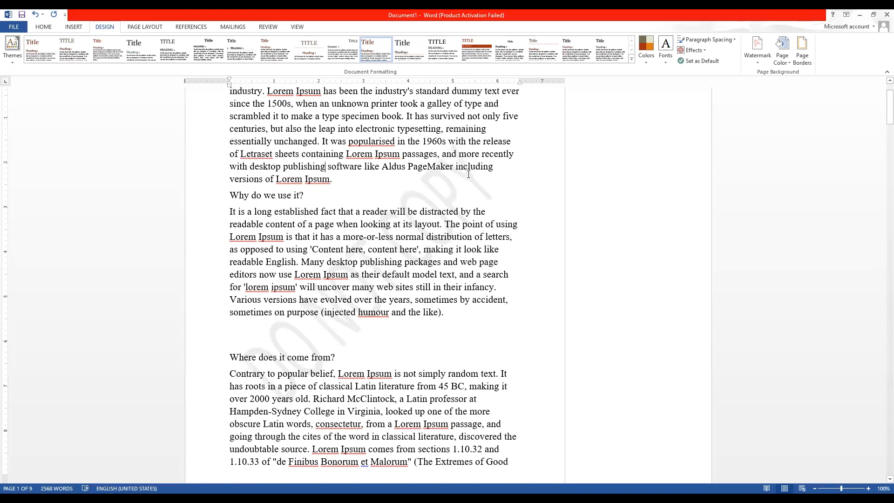
pyautogui.click(756, 62)
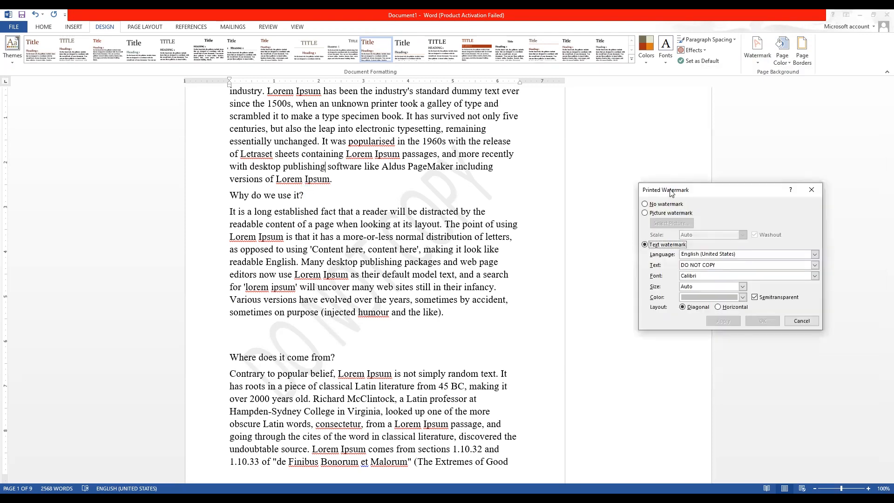
pyautogui.moveTo(671, 193); pyautogui.dragTo(542, 180)
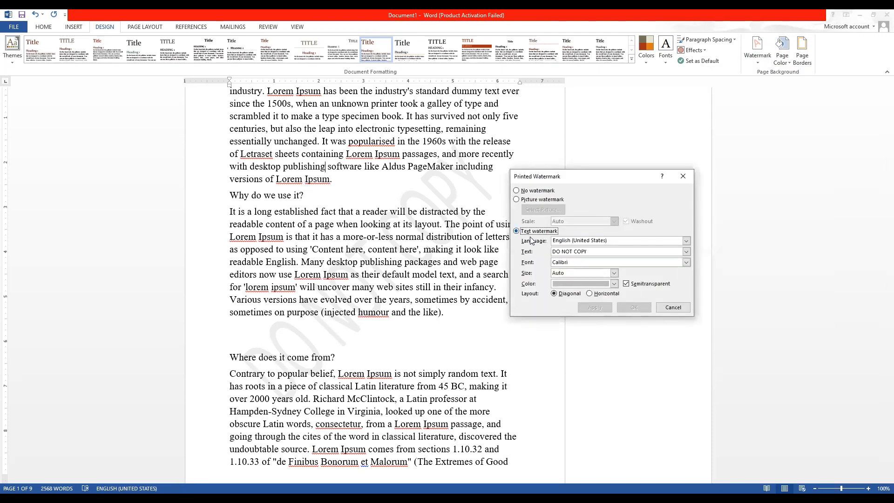
# Replace the DO NOT COPY watermark text with the institution's name and apply it.
pyautogui.click(600, 251)
pyautogui.moveTo(599, 251); pyautogui.dragTo(551, 252)
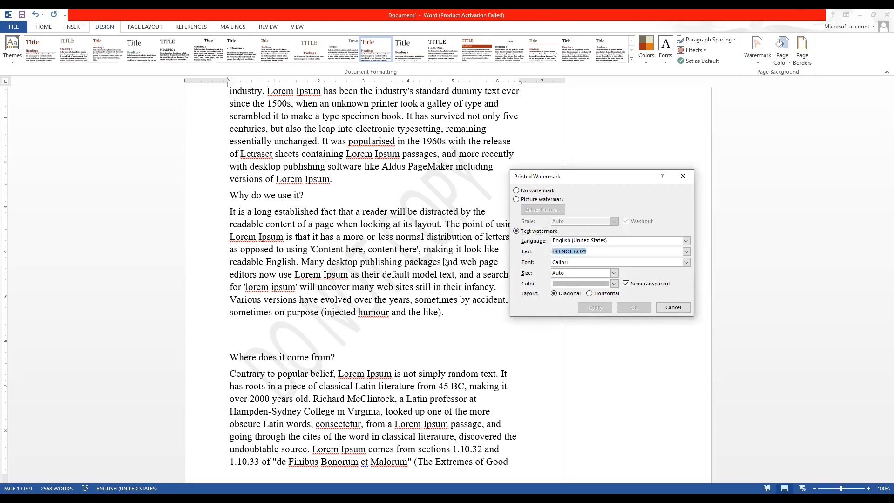
pyautogui.press('BackSpace')
pyautogui.write('ijaz')
pyautogui.press('BackSpace')
pyautogui.press('BackSpace')
pyautogui.press('BackSpace')
pyautogui.press('BackSpace')
pyautogui.write('jami')
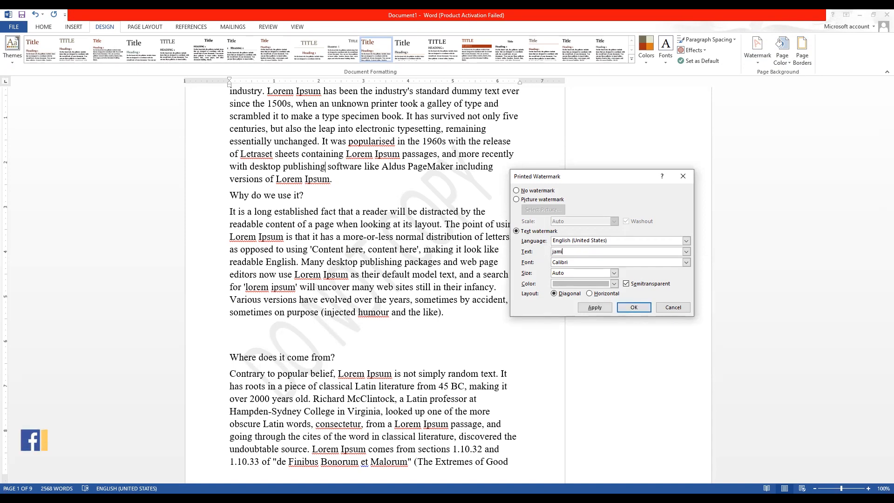
pyautogui.write('a')
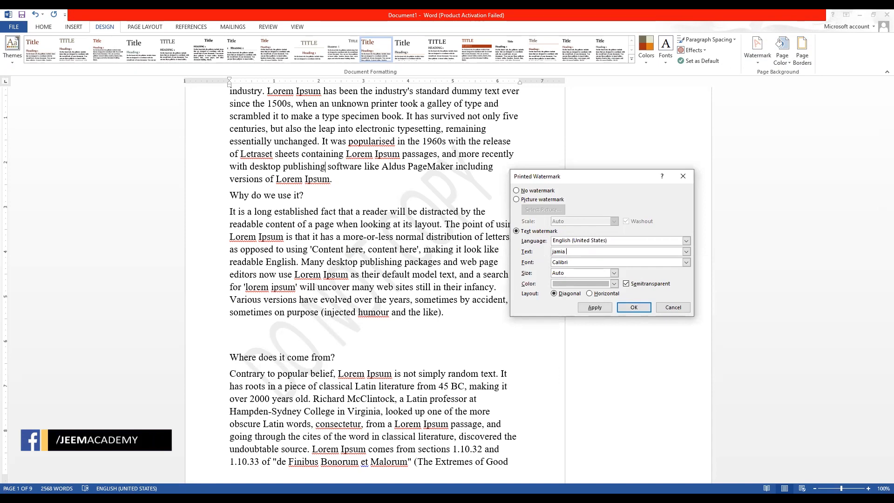
pyautogui.write(' yahya madni')
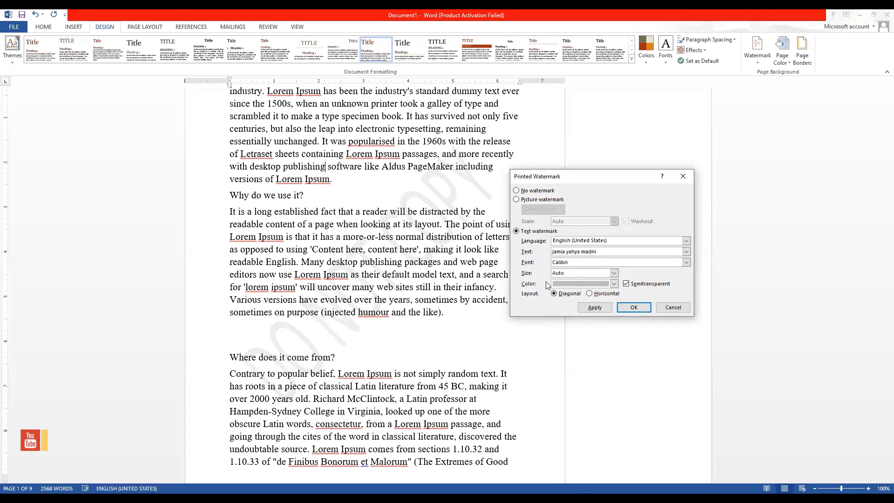
pyautogui.click(584, 307)
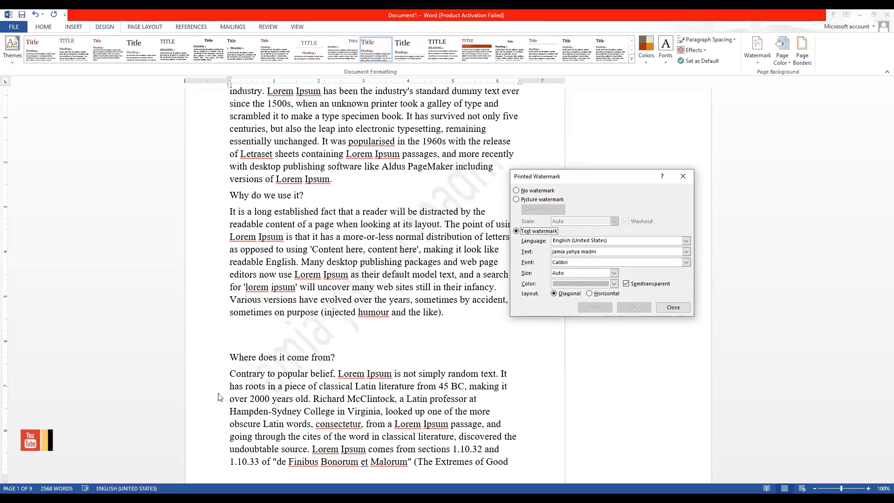
# Try the No and Picture watermark options, cancel the picture chooser, and close the dialog.
pyautogui.click(536, 191)
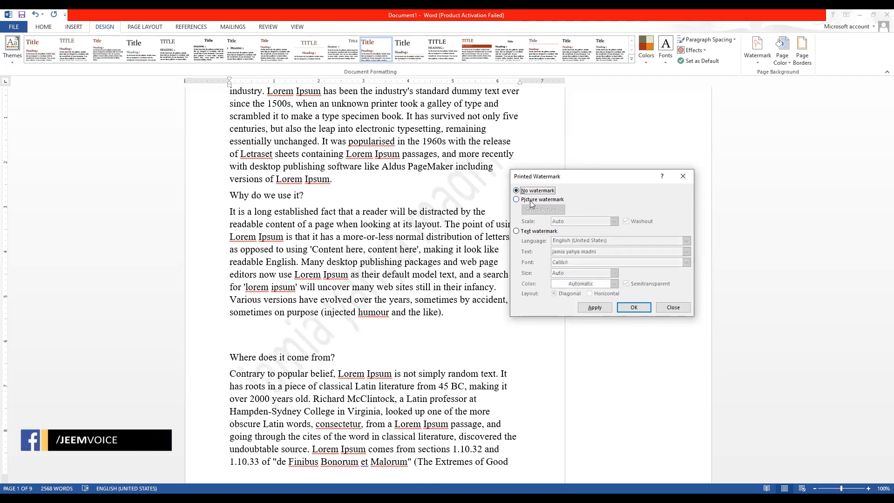
pyautogui.click(531, 201)
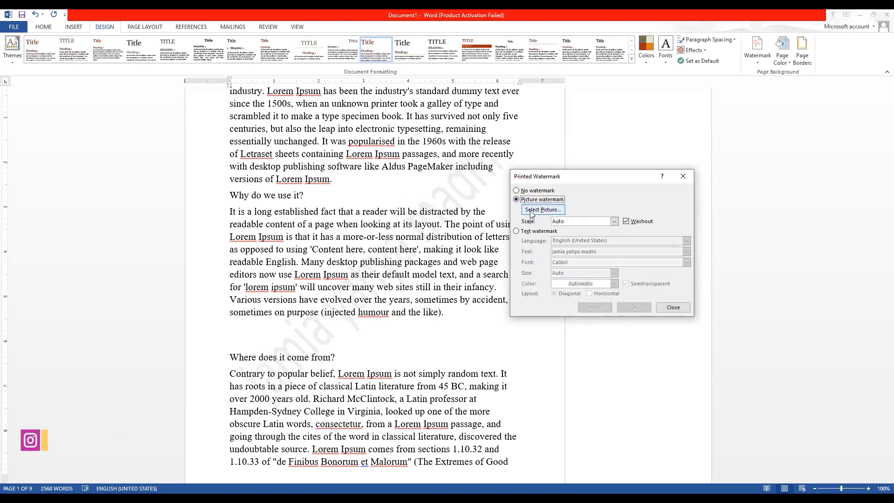
pyautogui.click(531, 211)
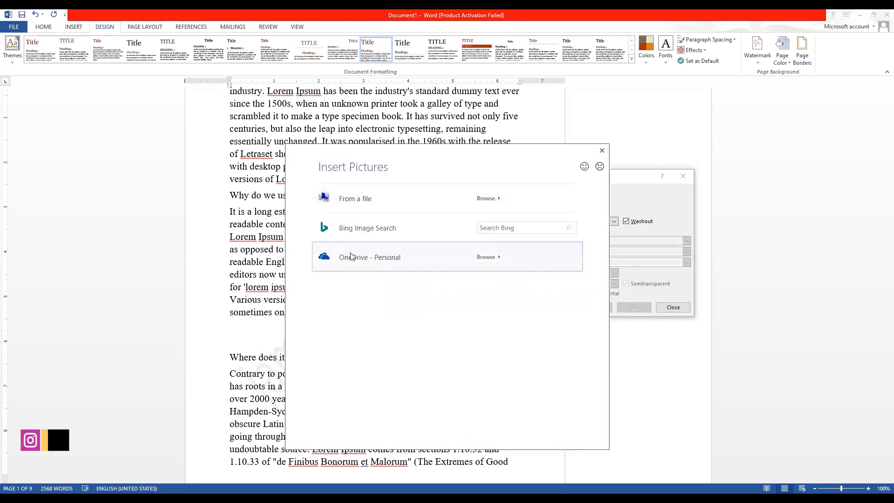
pyautogui.click(602, 150)
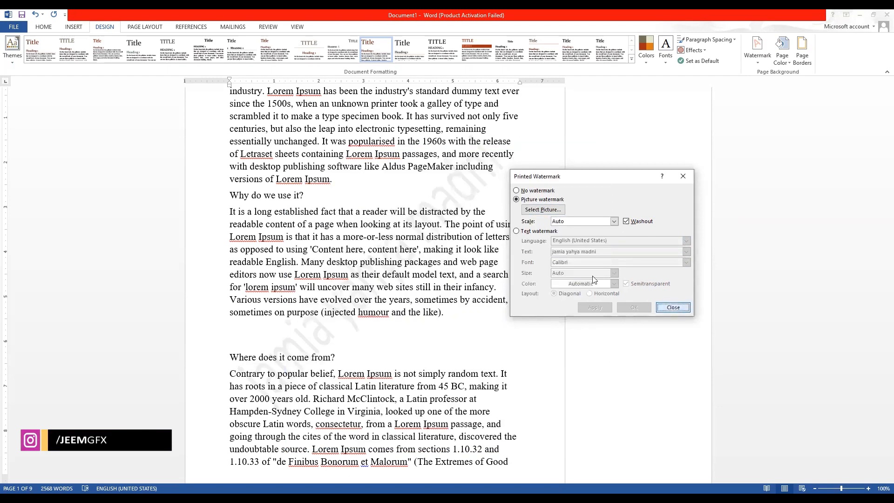
pyautogui.press('Escape')
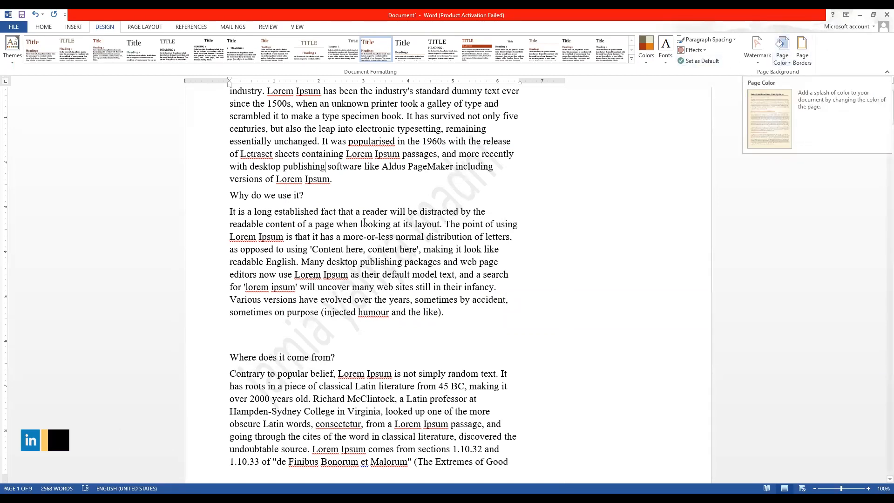
# Give the pages a light green background from the Page Color theme colours.
pyautogui.scroll(3, 412, 125)
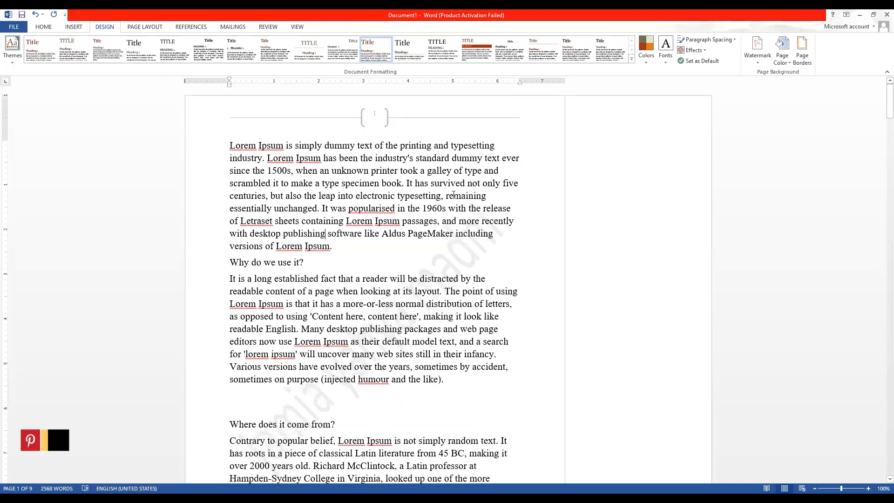
pyautogui.click(781, 60)
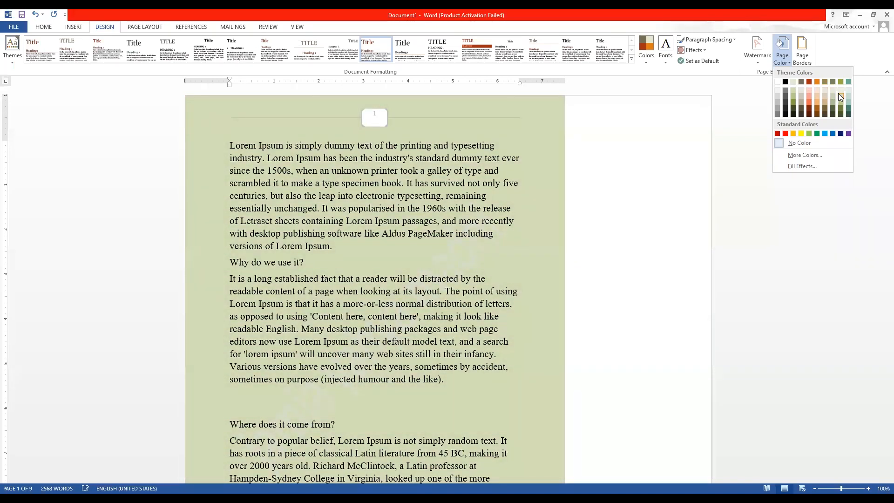
pyautogui.click(838, 93)
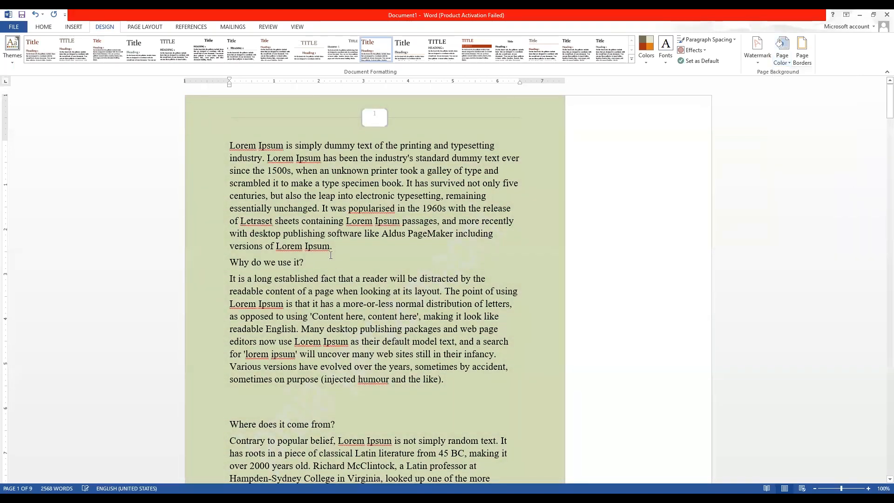
# Frame every page with a dashed 1½ pt box border and scroll through to check it.
pyautogui.click(801, 61)
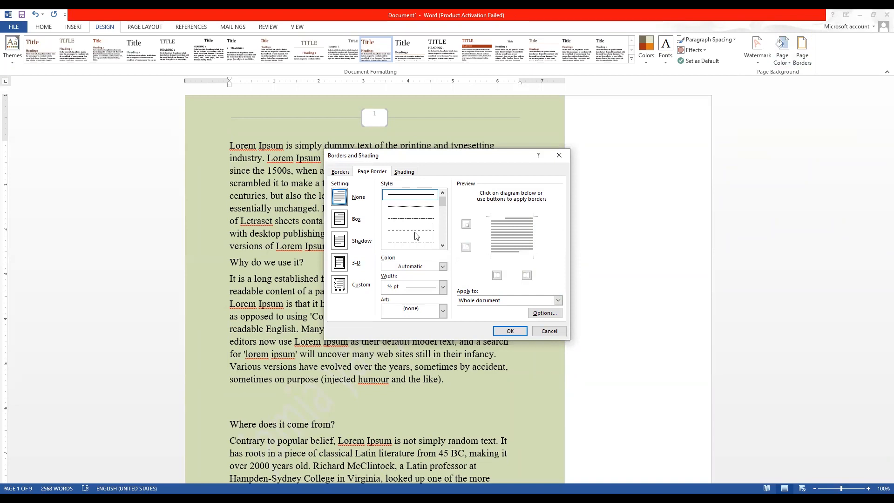
pyautogui.click(406, 219)
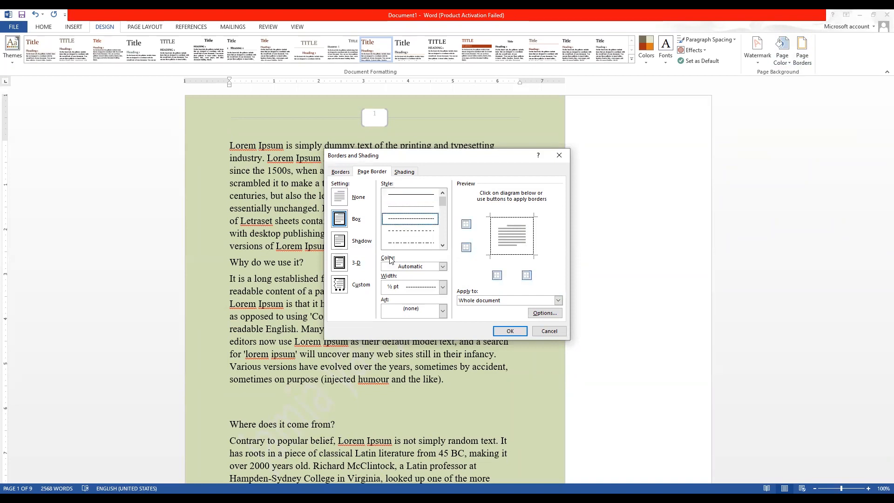
pyautogui.click(419, 289)
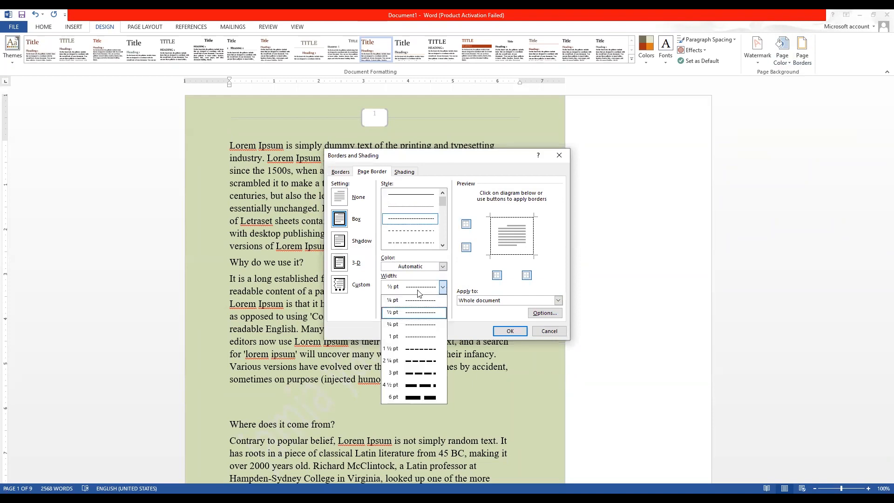
pyautogui.click(417, 353)
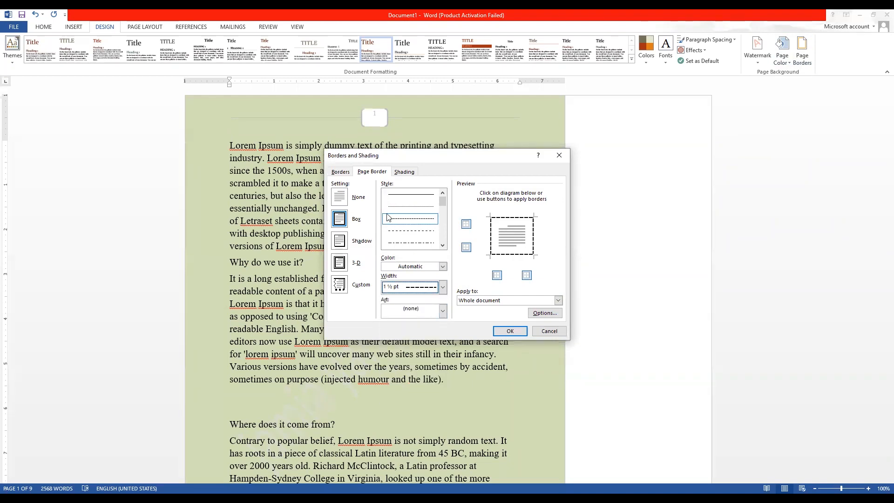
pyautogui.click(498, 333)
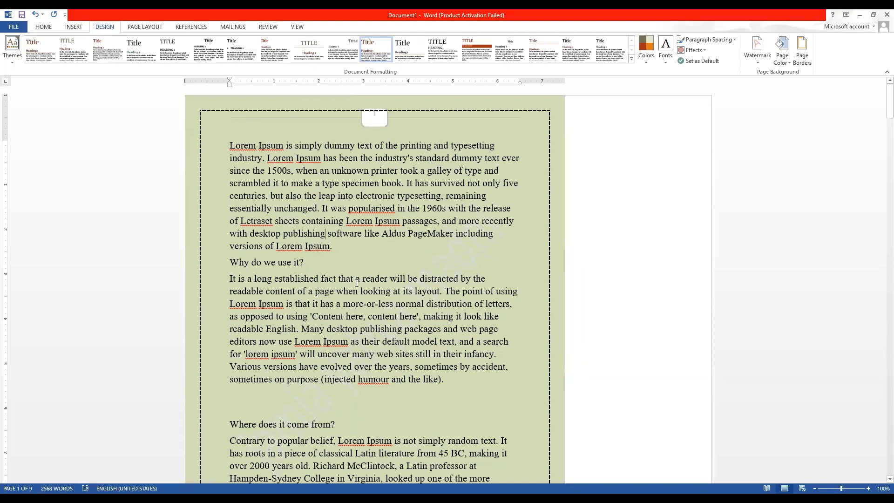
pyautogui.scroll(-5, 324, 349)
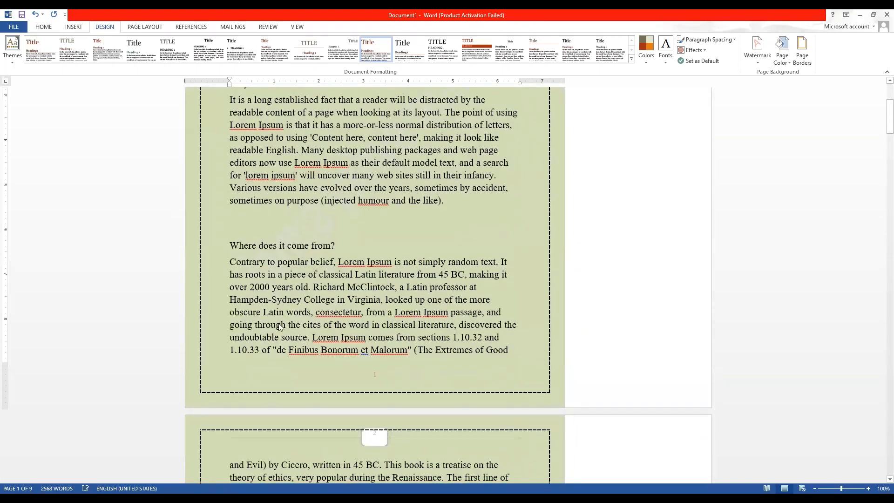
pyautogui.scroll(-6, 279, 323)
pyautogui.scroll(3, 190, 68)
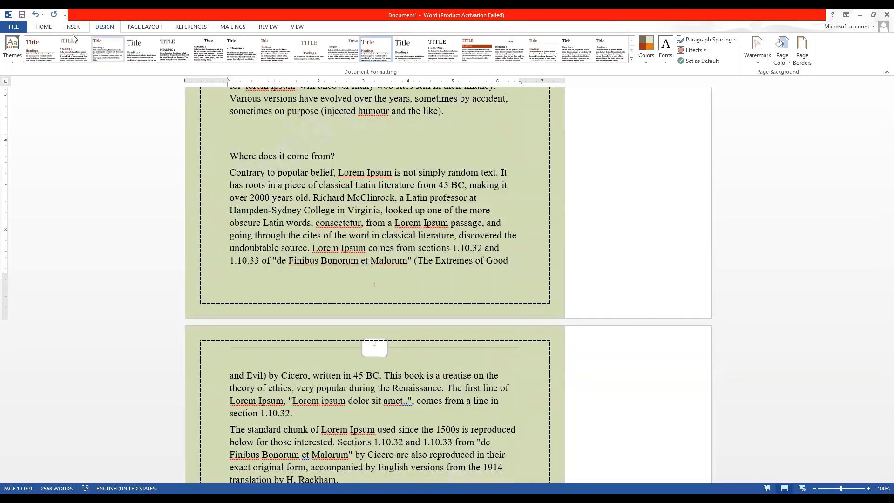
pyautogui.click(74, 28)
pyautogui.scroll(-2, 132, 33)
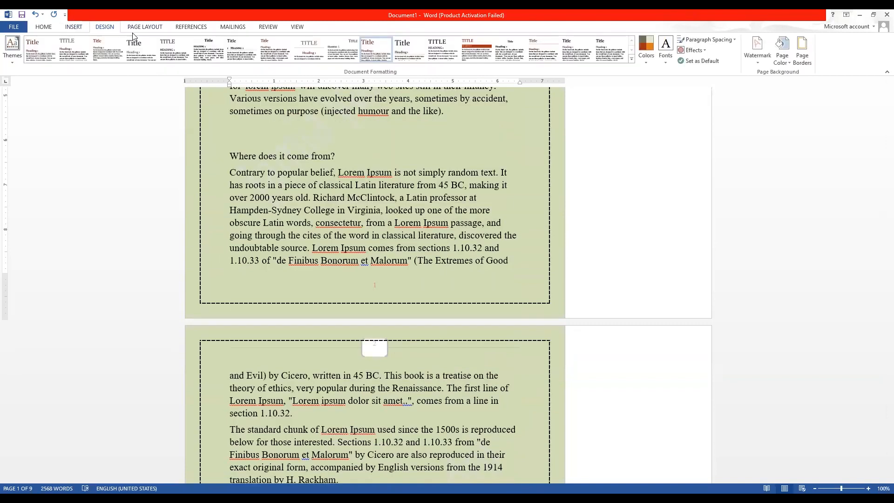